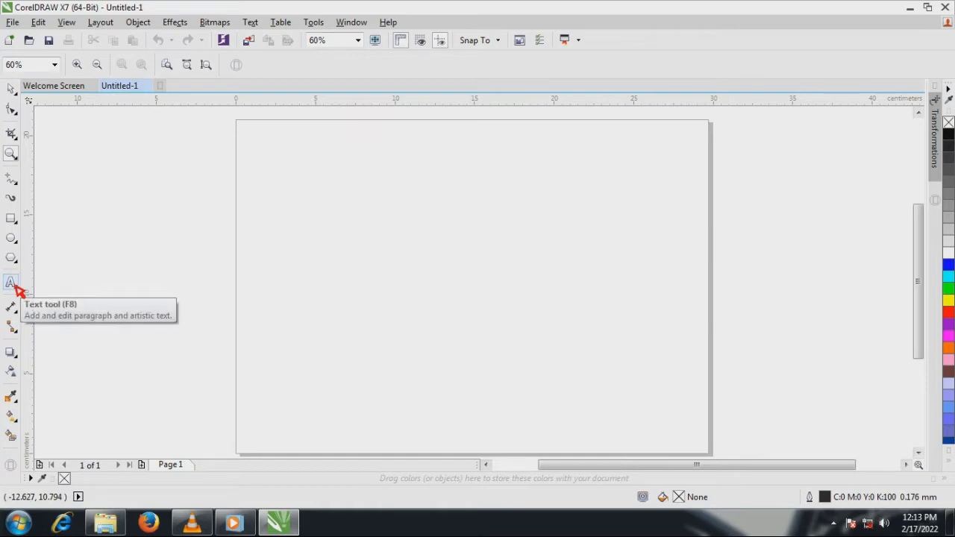
# Add the artistic text "7" near the middle of the page and scale it up from its centre to about 450 pt.
pyautogui.click(12, 284)
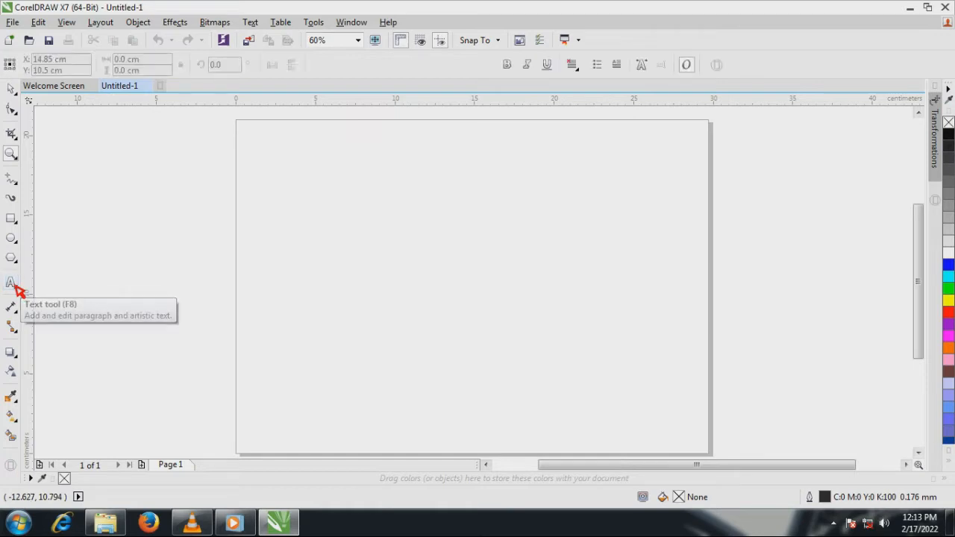
pyautogui.click(464, 271)
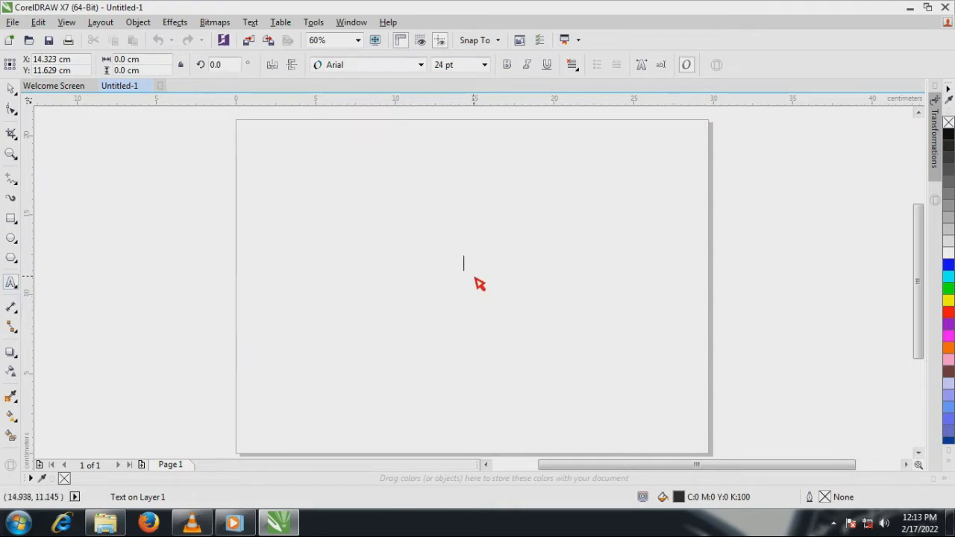
pyautogui.write('7')
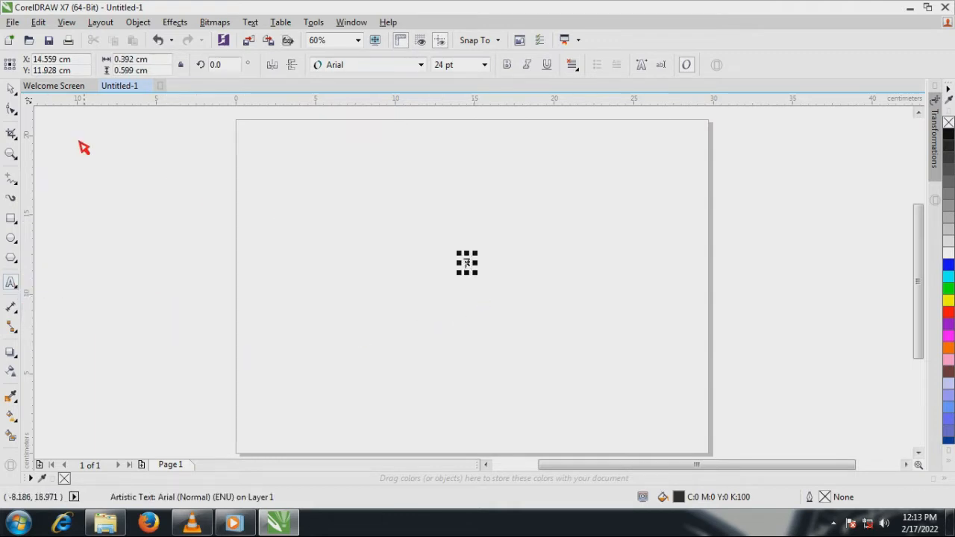
pyautogui.click(11, 89)
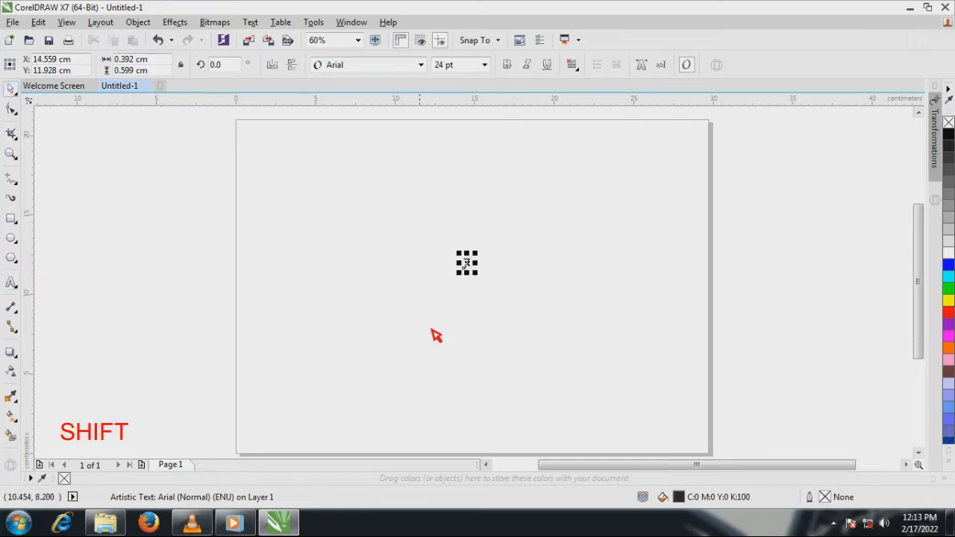
pyautogui.keyDown('shift'); pyautogui.click(483, 278); pyautogui.keyUp('shift')
pyautogui.moveTo(486, 283); pyautogui.dragTo(536, 308)
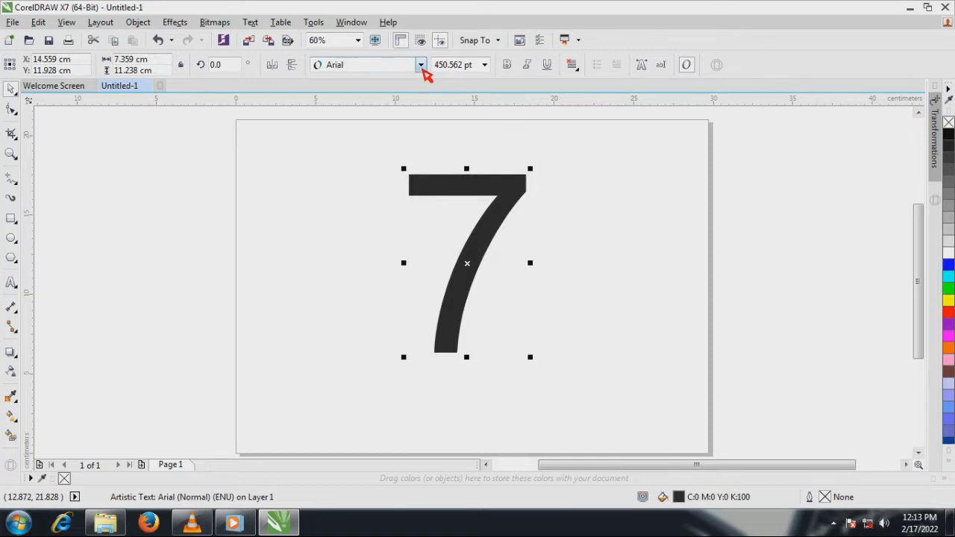
# Set the 7 in Arial Black, centre it on the page and enlarge it to about 485 pt.
pyautogui.click(421, 68)
pyautogui.click(420, 99)
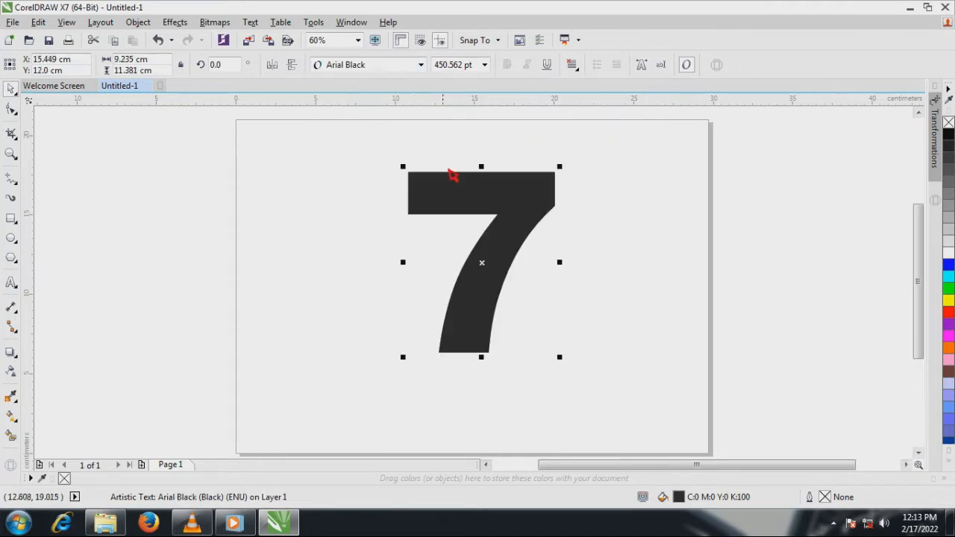
pyautogui.press('p')
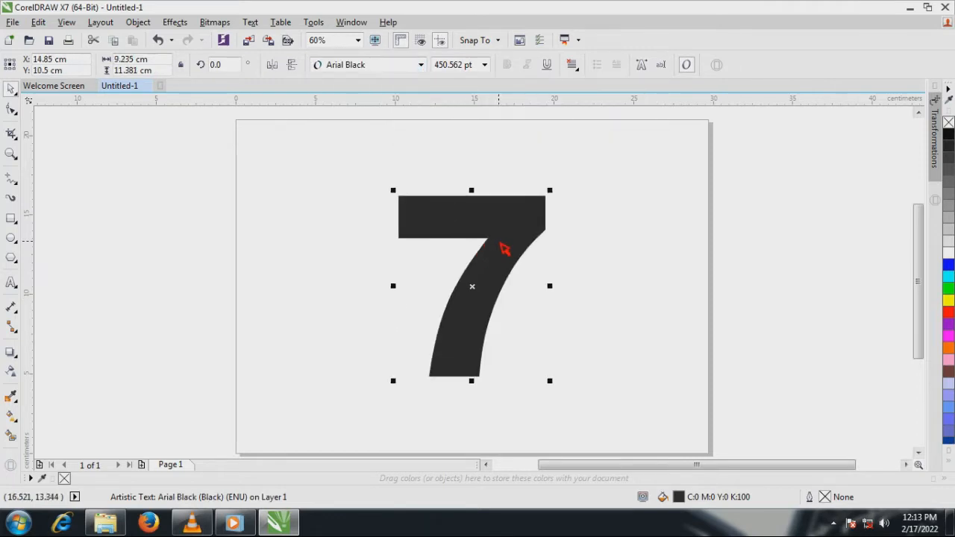
pyautogui.moveTo(551, 383); pyautogui.dragTo(567, 397)
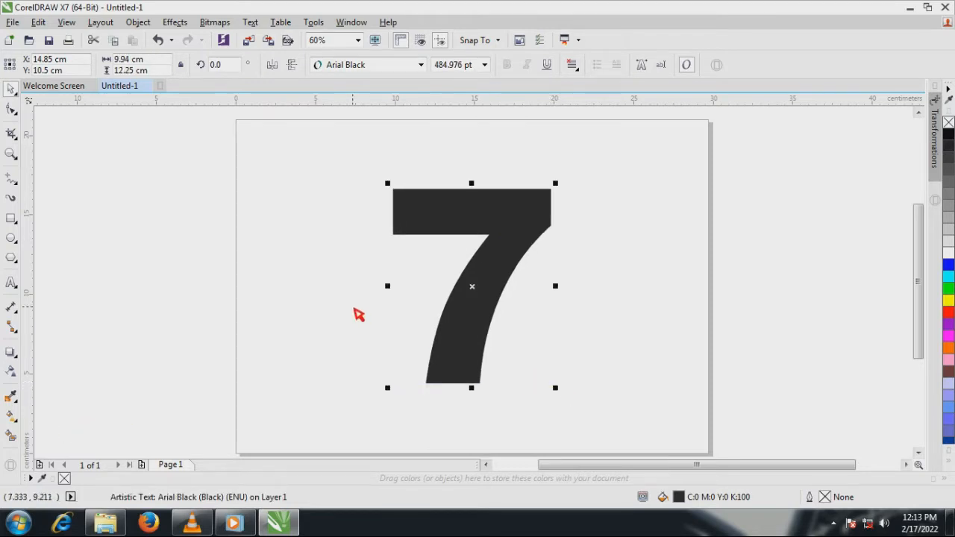
# Convert the 7 to curves and paste a duplicate of it in place.
pyautogui.click(139, 23)
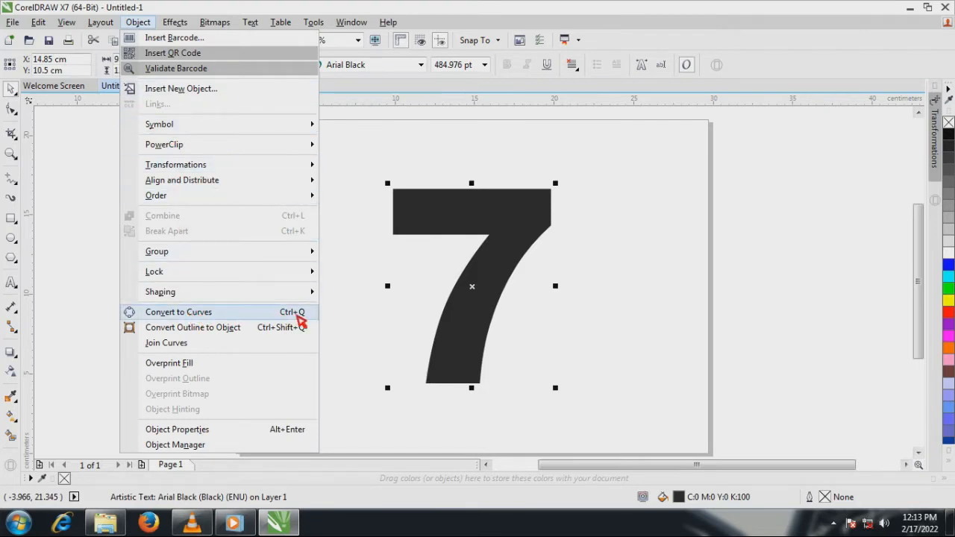
pyautogui.click(299, 317)
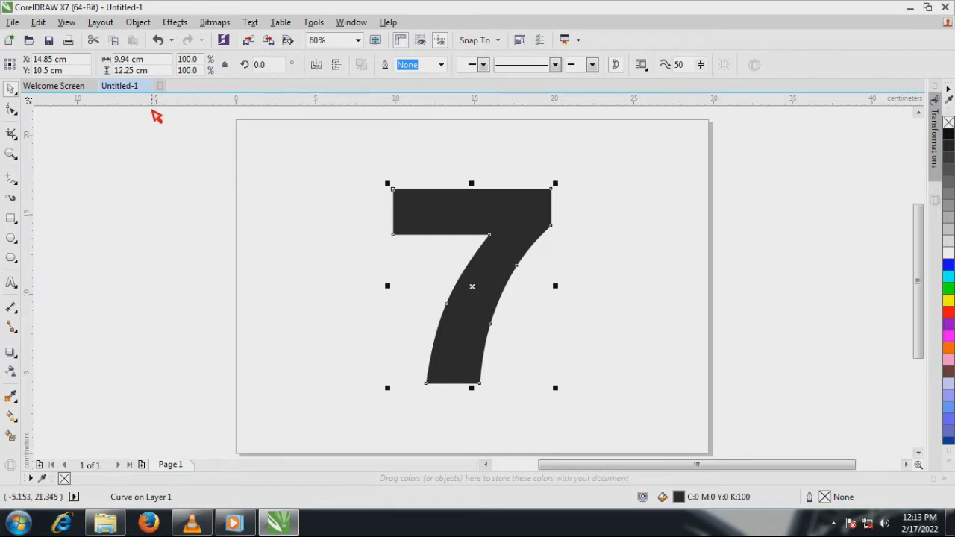
pyautogui.click(115, 41)
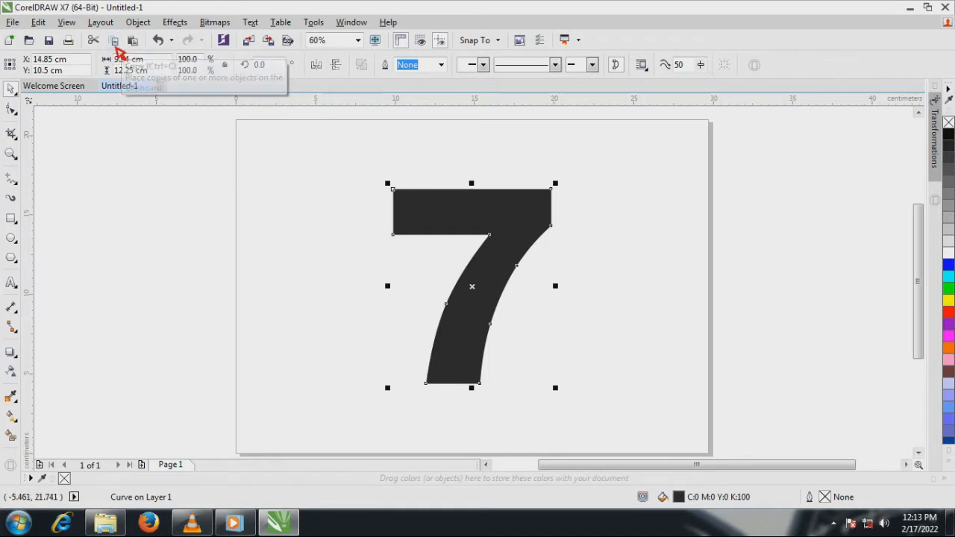
pyautogui.click(135, 43)
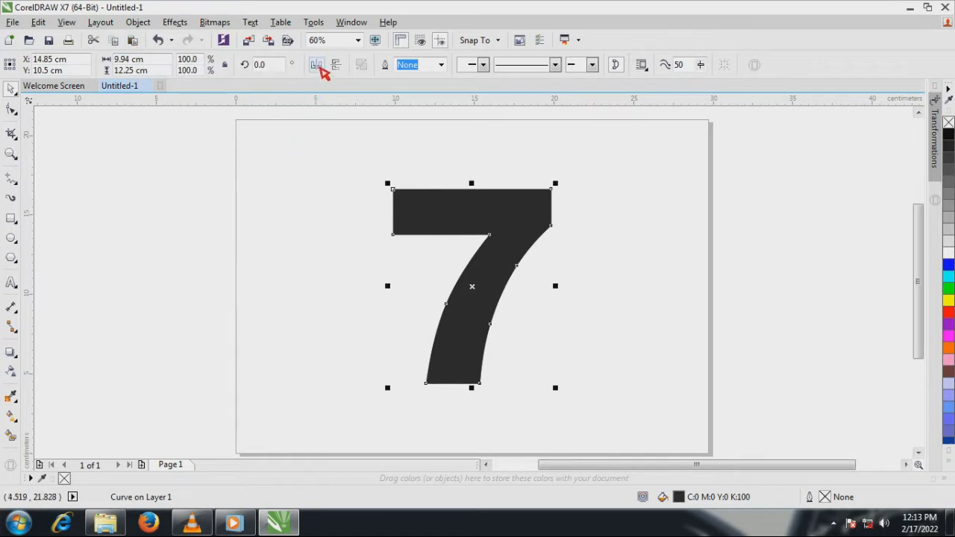
# Mirror the duplicate 7 horizontally, colour it red and shift it about 2.2 cm to the left.
pyautogui.click(317, 65)
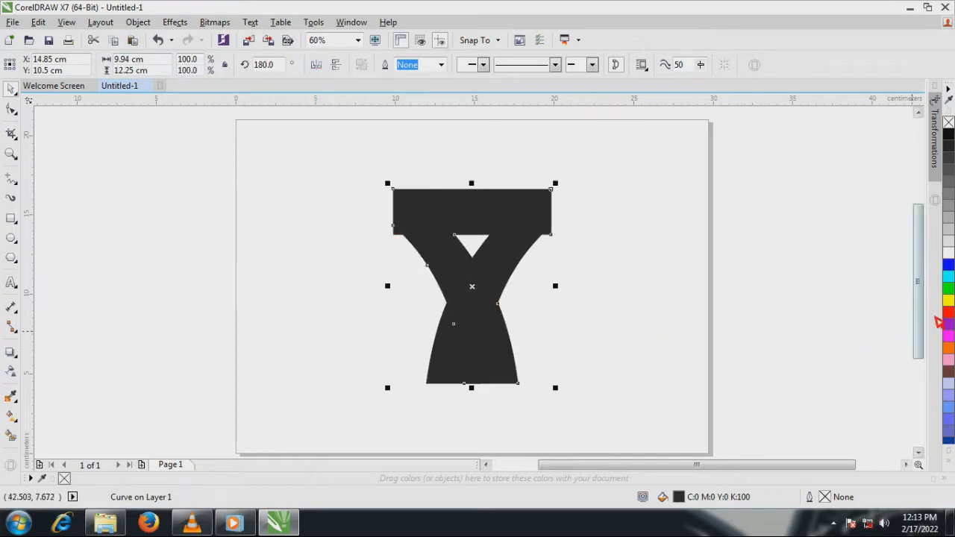
pyautogui.click(948, 312)
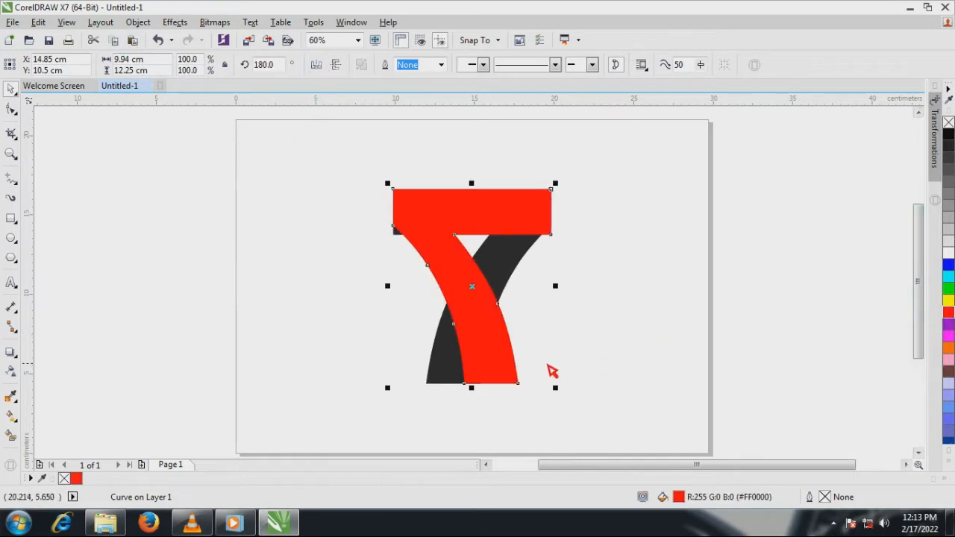
pyautogui.moveTo(496, 354); pyautogui.dragTo(462, 353)
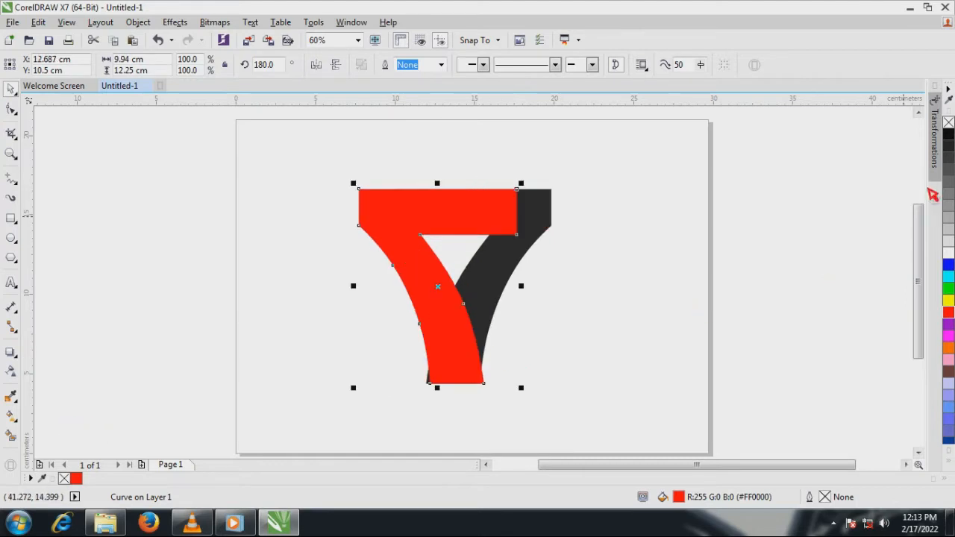
# Replace the mirrored 7's fill with a red outline and align its foot with the foot of the black 7.
pyautogui.click(949, 122)
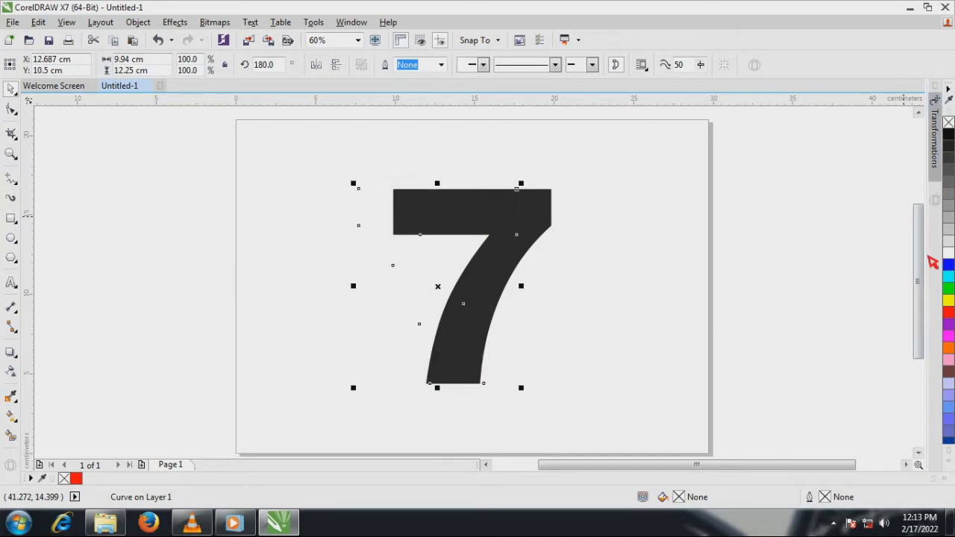
pyautogui.rightClick(949, 300)
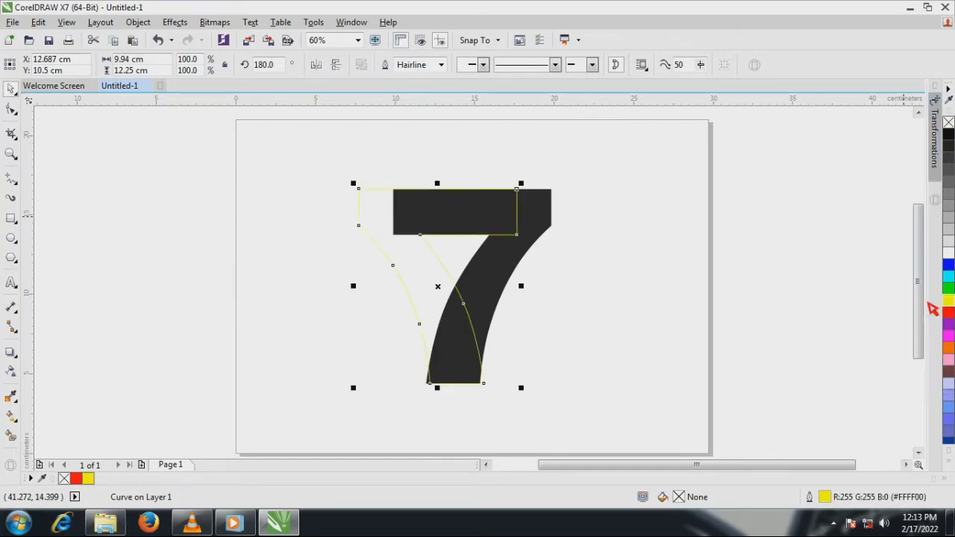
pyautogui.rightClick(949, 312)
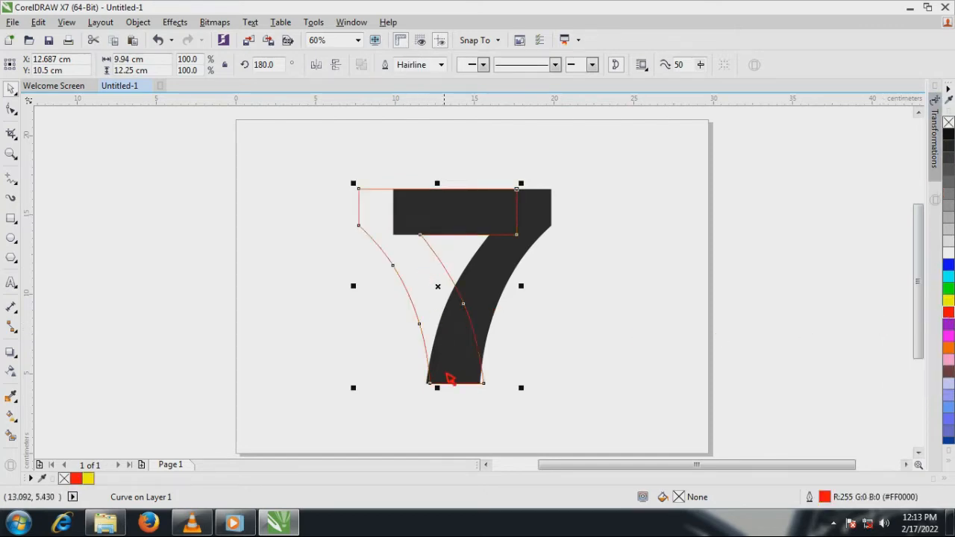
pyautogui.scroll(5, 448, 384)
pyautogui.moveTo(514, 381); pyautogui.dragTo(498, 383)
# Delete the three intermediate nodes along the curved stem of the red outlined 7 with the Shape tool.
pyautogui.click(604, 261)
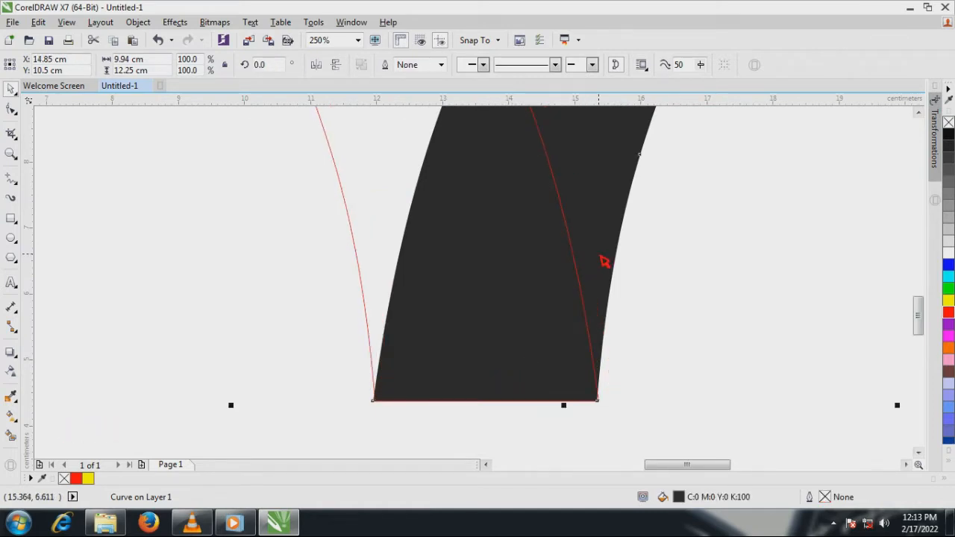
pyautogui.press('F10')
pyautogui.scroll(-4, 575, 437)
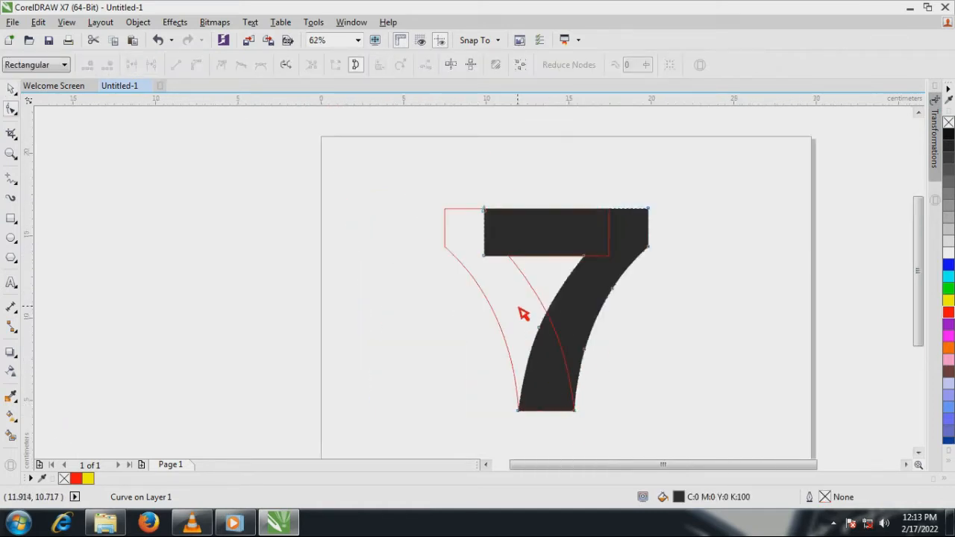
pyautogui.press('Tab')
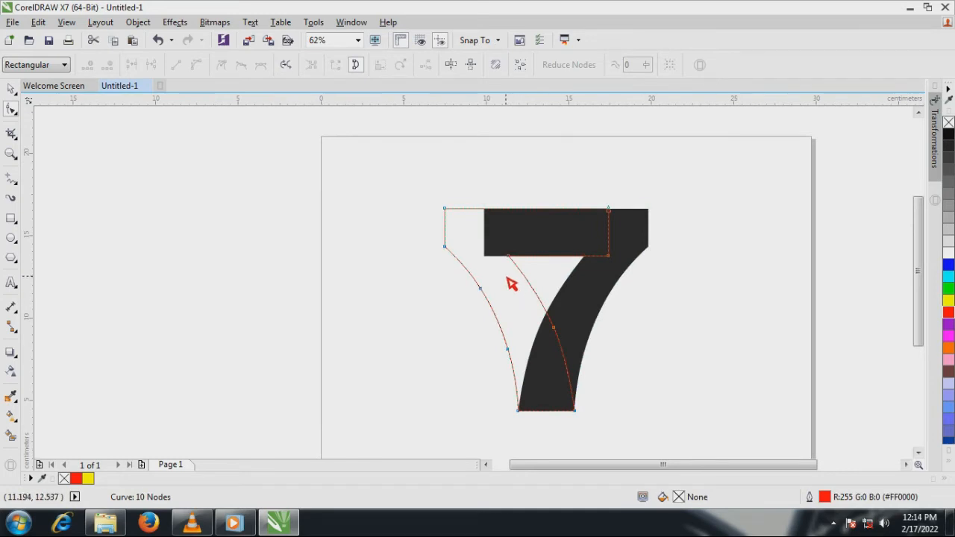
pyautogui.moveTo(429, 194); pyautogui.dragTo(560, 368)
pyautogui.press('Delete')
pyautogui.moveTo(418, 179); pyautogui.dragTo(644, 429)
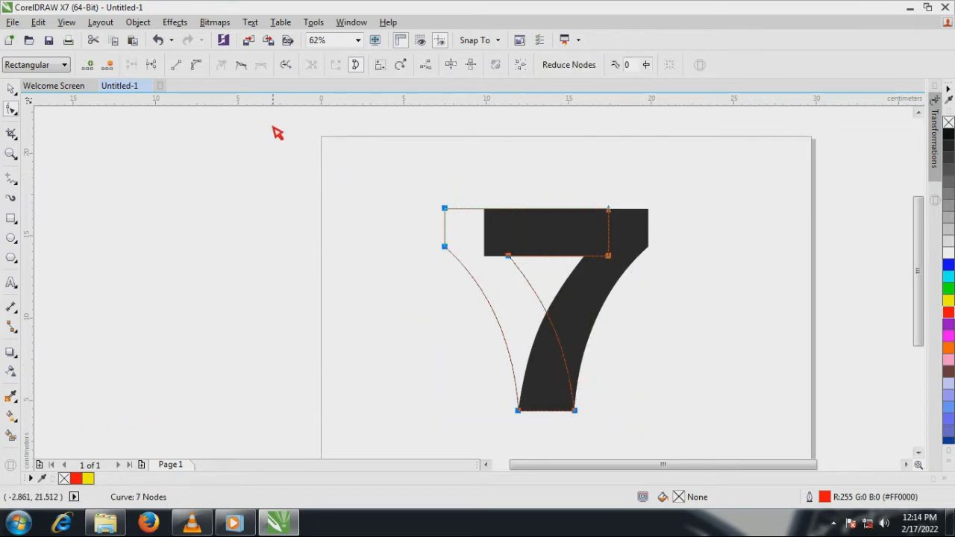
# Lower the red outline's two leftmost nodes, then pull its upper outer node left and its inner corner down and left.
pyautogui.moveTo(399, 177); pyautogui.dragTo(452, 306)
pyautogui.click(450, 264)
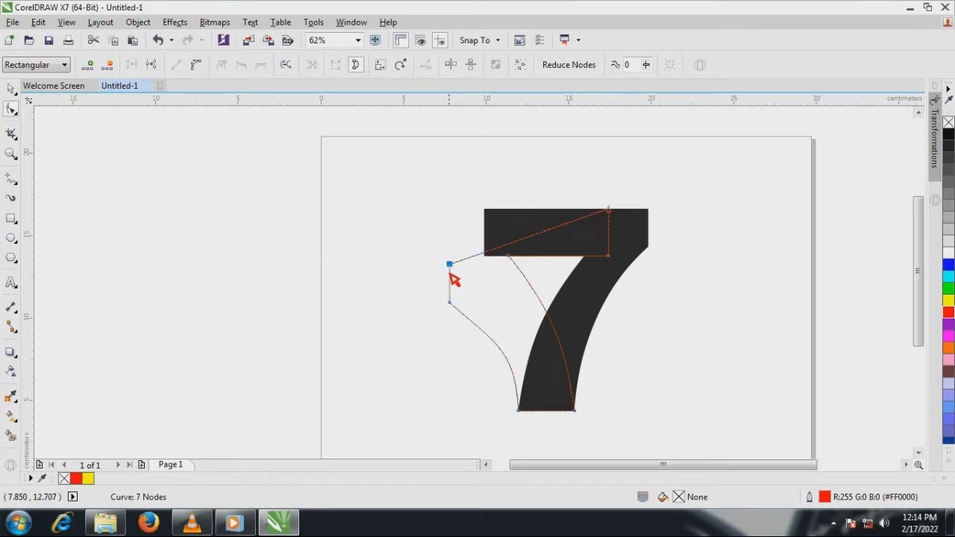
pyautogui.moveTo(450, 266); pyautogui.dragTo(431, 267)
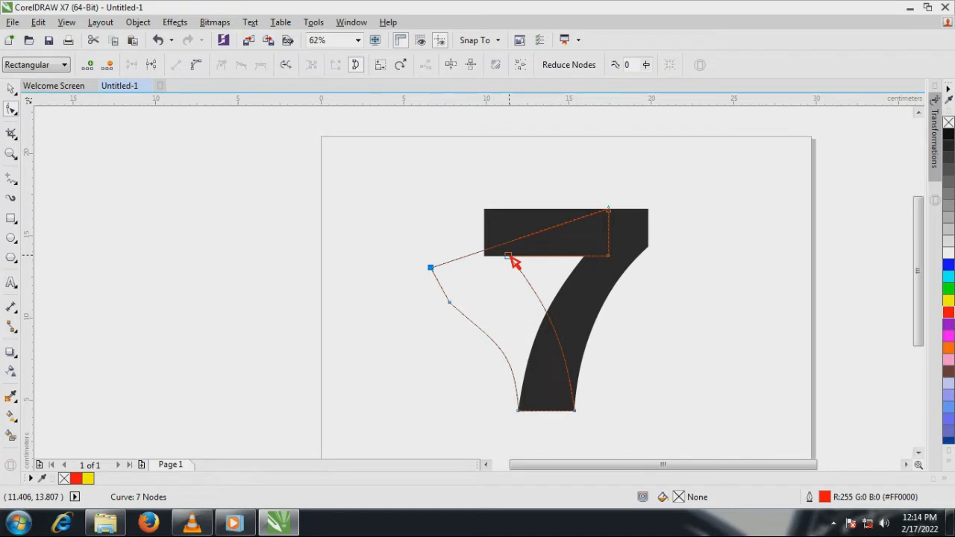
pyautogui.moveTo(509, 257); pyautogui.dragTo(498, 282)
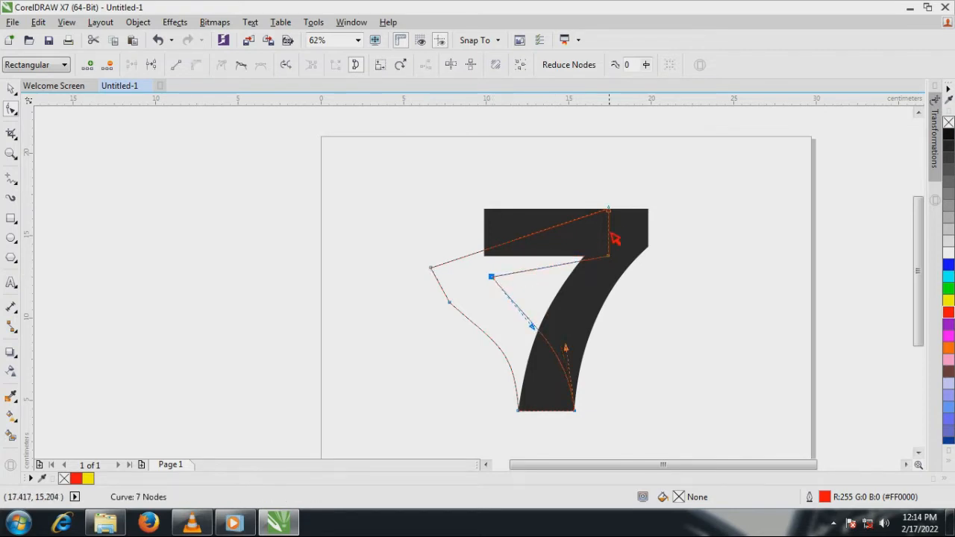
# Shorten the red outline's arm by moving its two right-end nodes left along the edges of the black 7's bar.
pyautogui.scroll(2, 603, 228)
pyautogui.moveTo(629, 207); pyautogui.dragTo(426, 207)
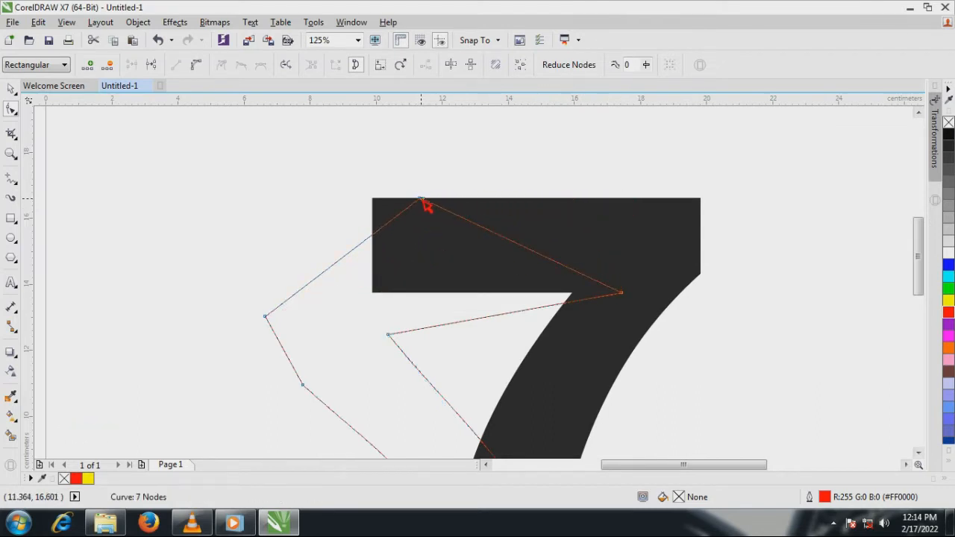
pyautogui.moveTo(627, 298); pyautogui.dragTo(466, 292)
pyautogui.scroll(-2, 468, 223)
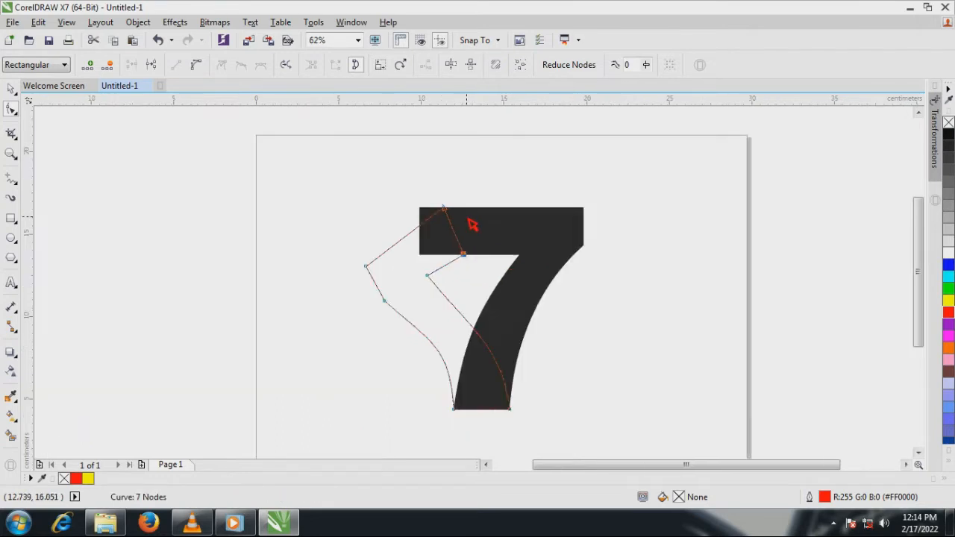
# Delete the red outline's bottom-left node and move the remaining bottom node inward along the black 7's base.
pyautogui.scroll(2, 516, 408)
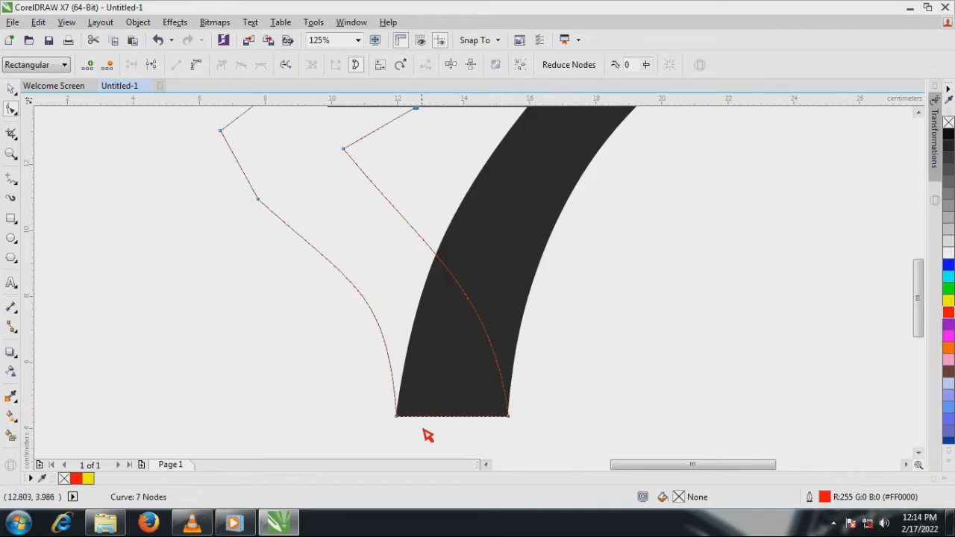
pyautogui.press('Delete')
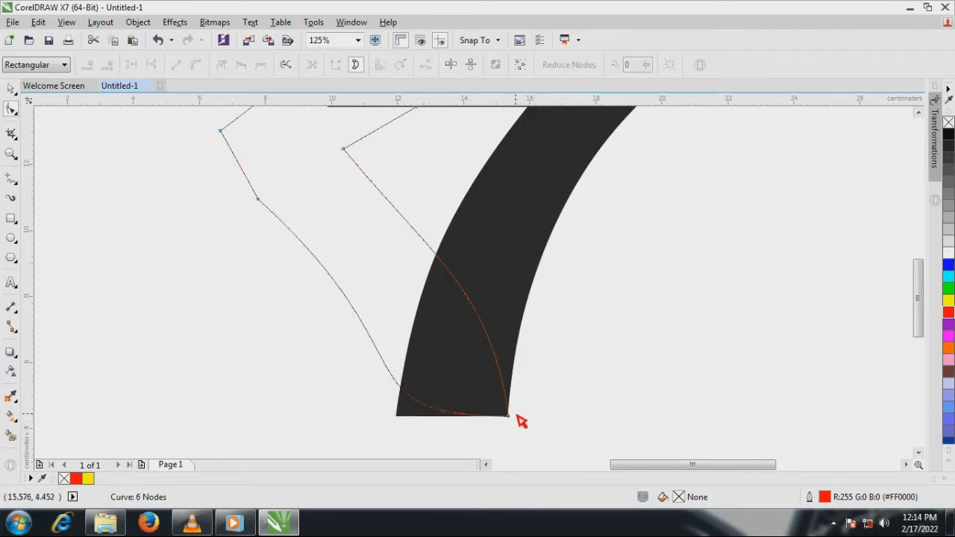
pyautogui.moveTo(512, 424); pyautogui.dragTo(473, 423)
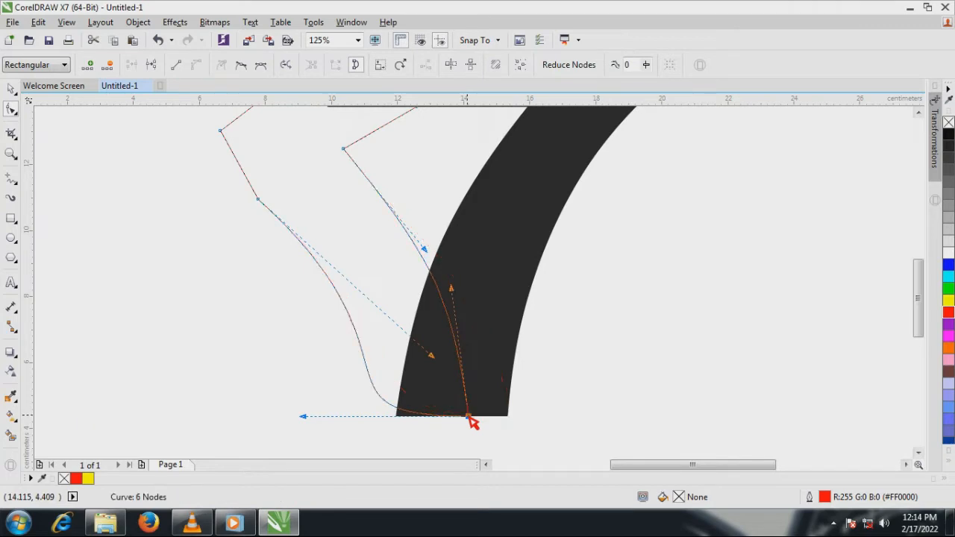
# Bow the red outline's right-hand curve outward, add a node on its lower part and shift the bottom tip farther left.
pyautogui.moveTo(453, 290); pyautogui.dragTo(481, 283)
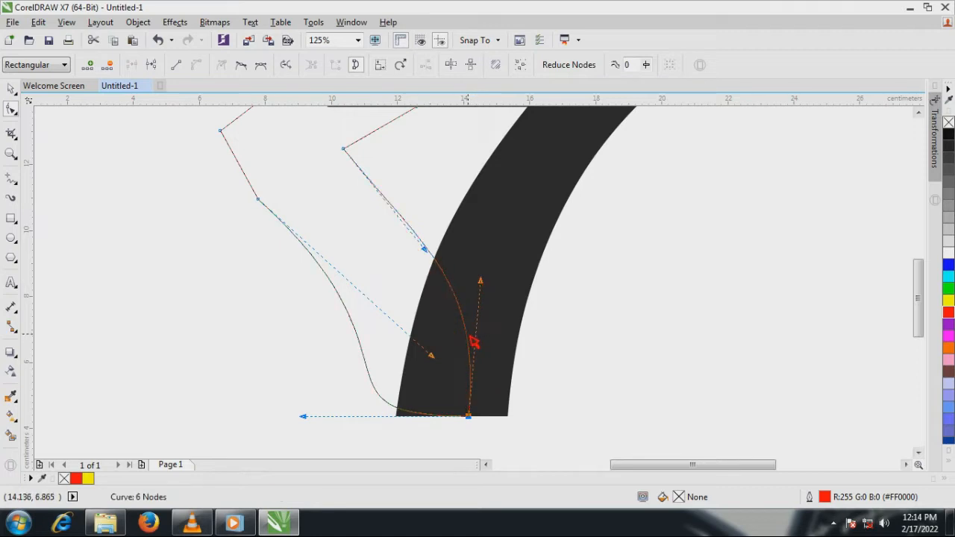
pyautogui.doubleClick(469, 338)
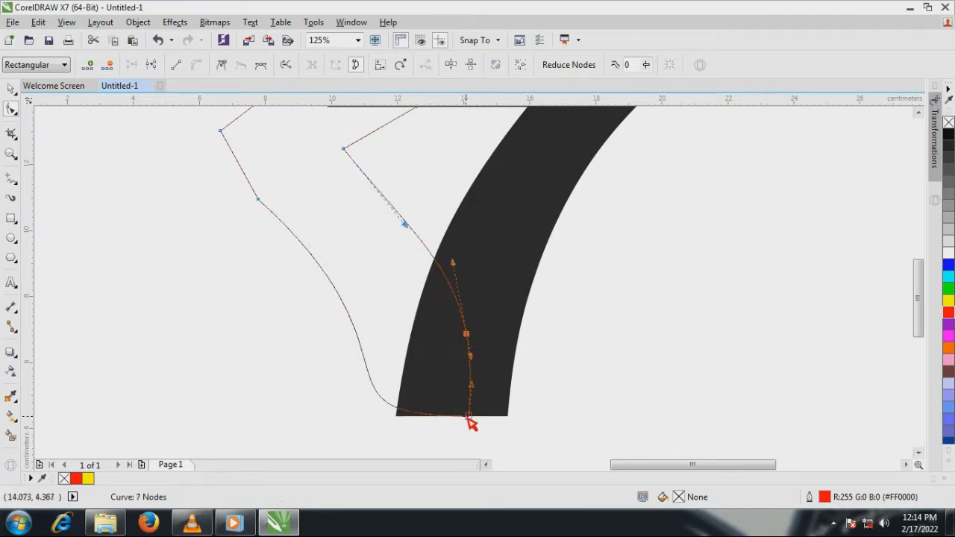
pyautogui.moveTo(469, 418); pyautogui.dragTo(467, 395)
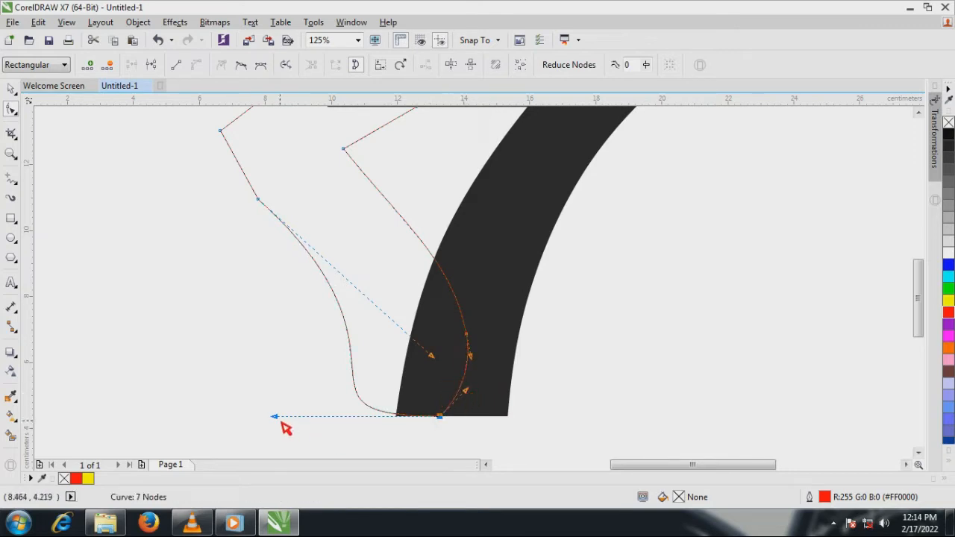
# Bend the red outline's left-hand curve into an upward-bulging arc that tapers to the bottom tip, using its two control handles.
pyautogui.moveTo(276, 418); pyautogui.dragTo(509, 327)
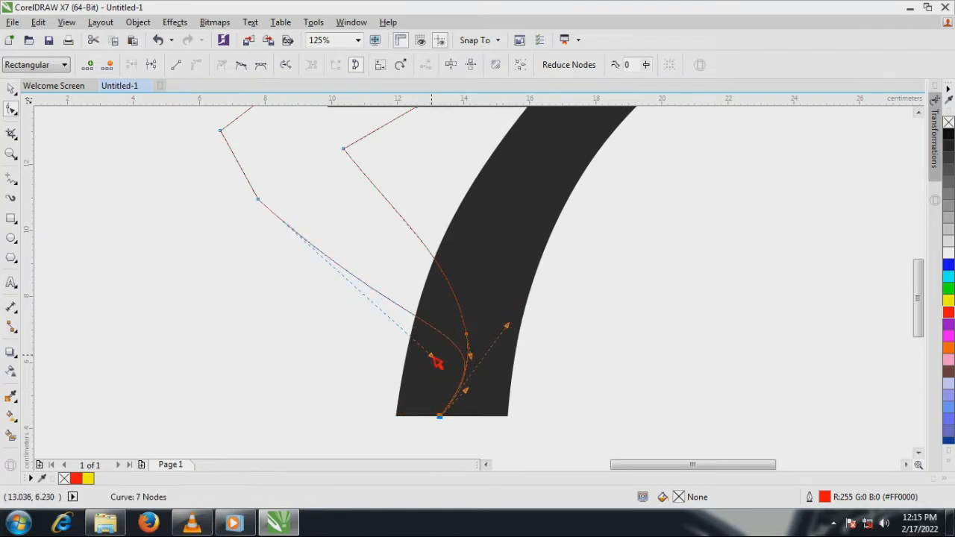
pyautogui.moveTo(432, 357); pyautogui.dragTo(342, 199)
pyautogui.scroll(-2, 350, 321)
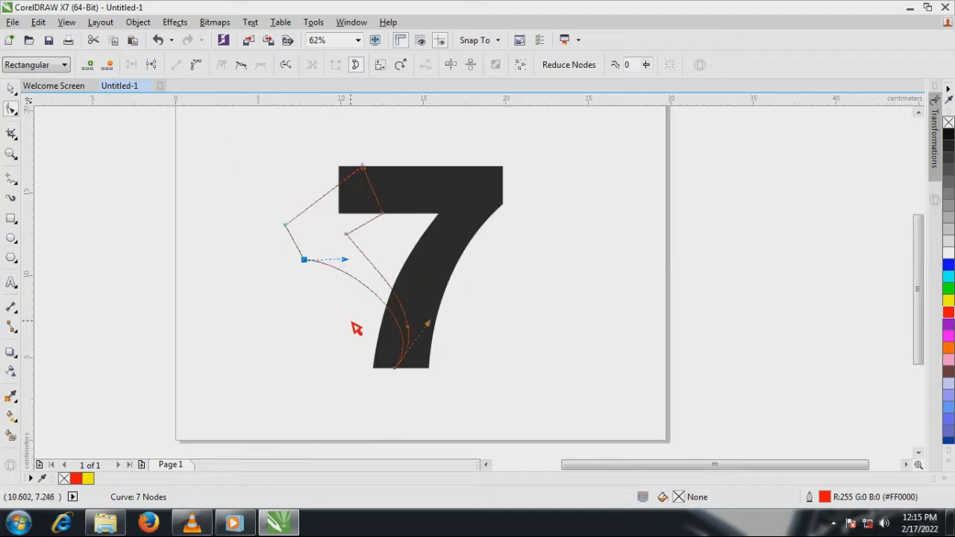
# Bow the red outline's inner curve outward from its upper node and delete the extra node on its lower part.
pyautogui.scroll(2, 367, 307)
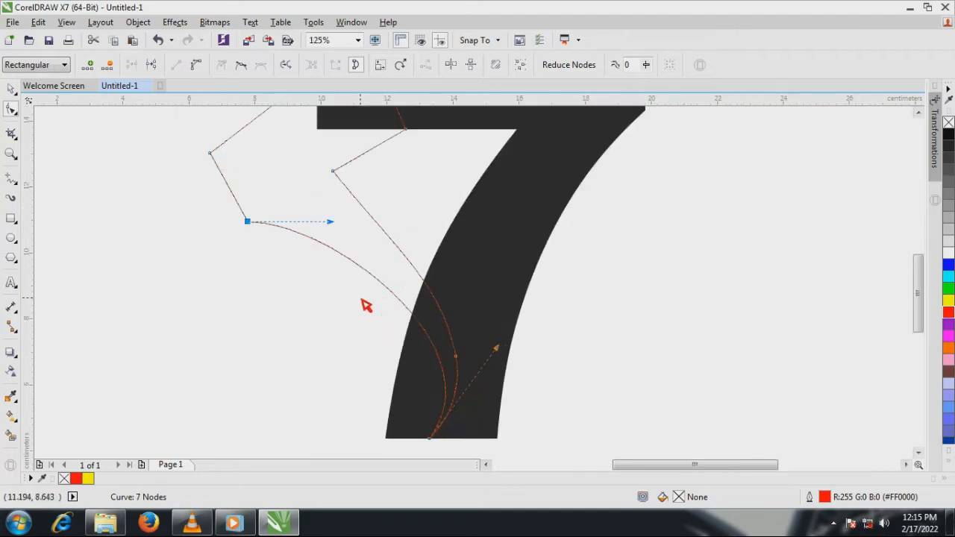
pyautogui.click(335, 175)
pyautogui.moveTo(399, 251); pyautogui.dragTo(434, 200)
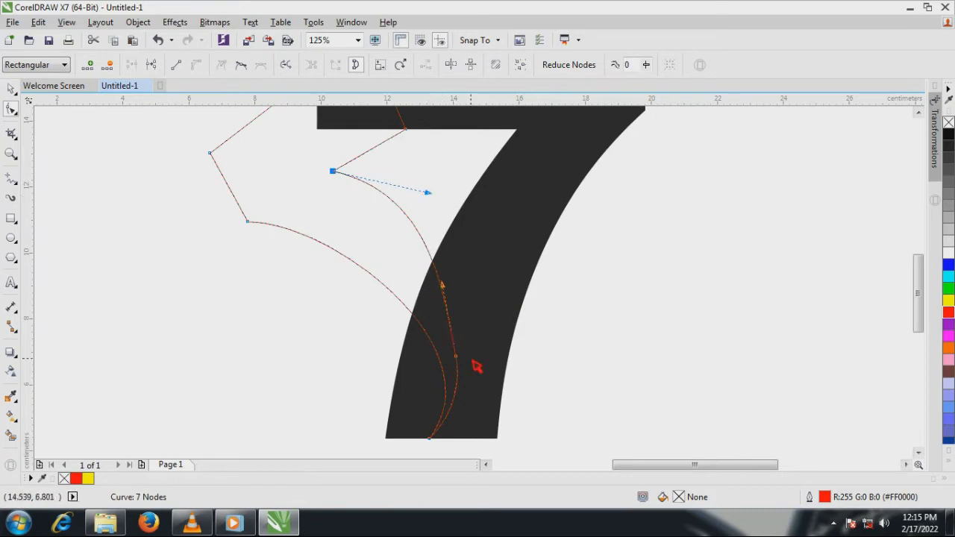
pyautogui.press('Delete')
pyautogui.scroll(-1, 461, 367)
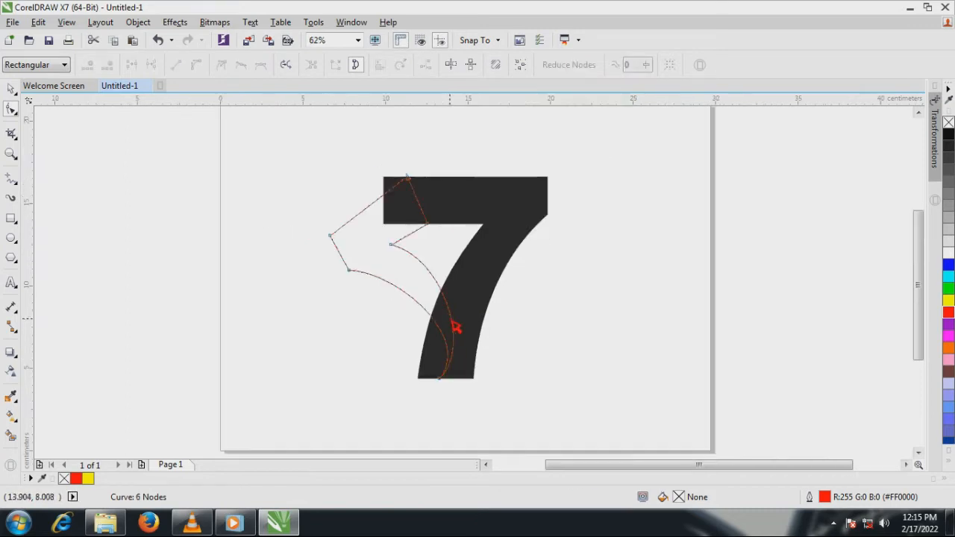
# Shift the red outline's bottom tip slightly right along the black 7's base and pull one of its control handles farther out.
pyautogui.scroll(1, 457, 387)
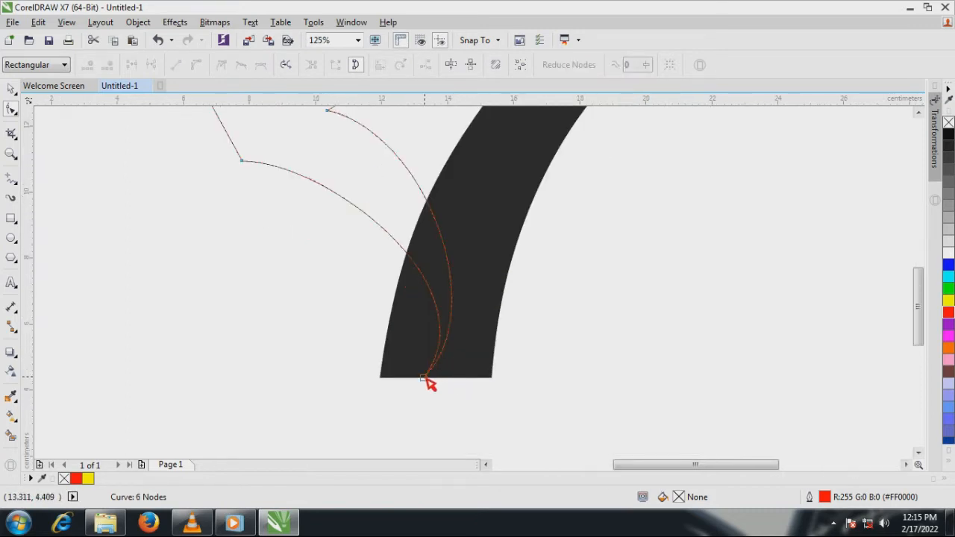
pyautogui.moveTo(427, 382); pyautogui.dragTo(439, 382)
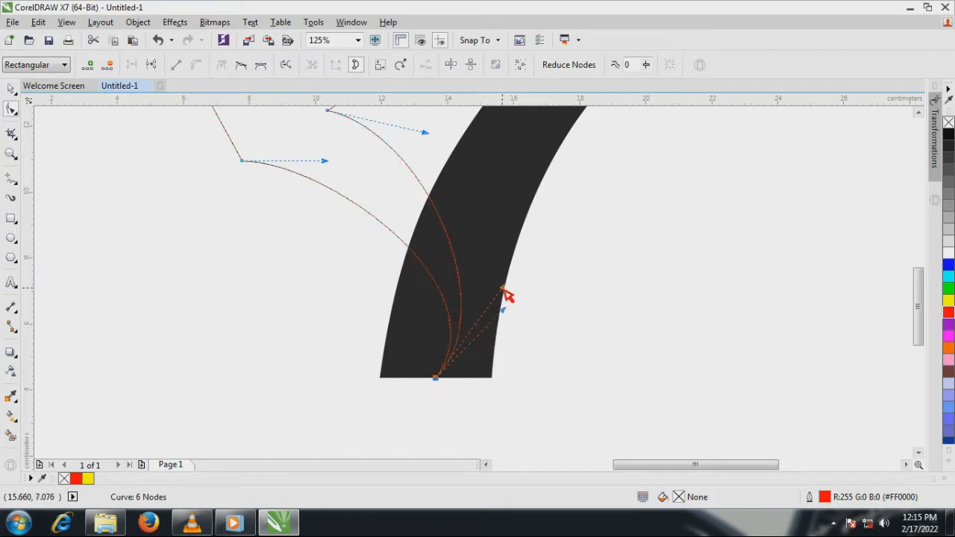
pyautogui.moveTo(506, 293); pyautogui.dragTo(529, 287)
pyautogui.scroll(-2, 478, 353)
pyautogui.scroll(2, 414, 224)
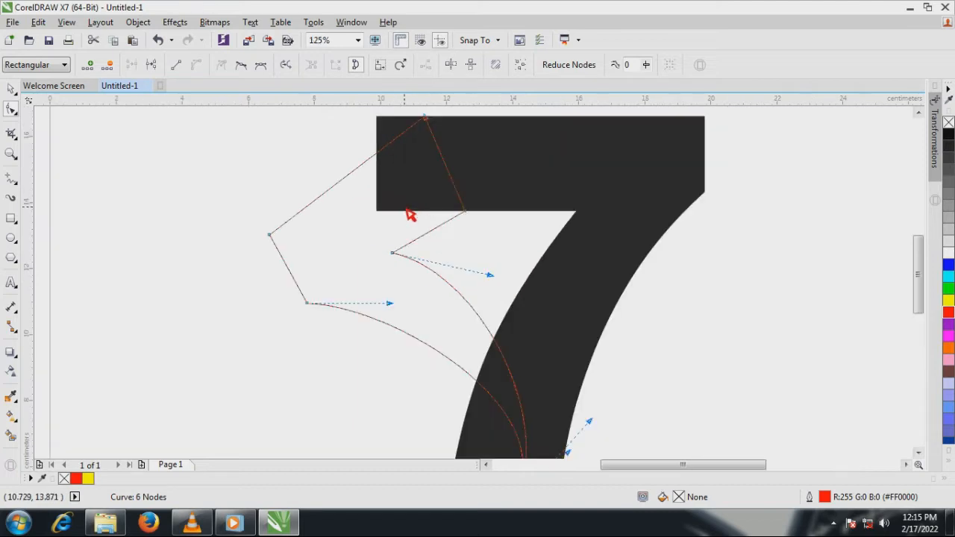
# Convert the red outline's straight upper-left edge to a curve and bend it into an S shape with its two control handles.
pyautogui.click(358, 168)
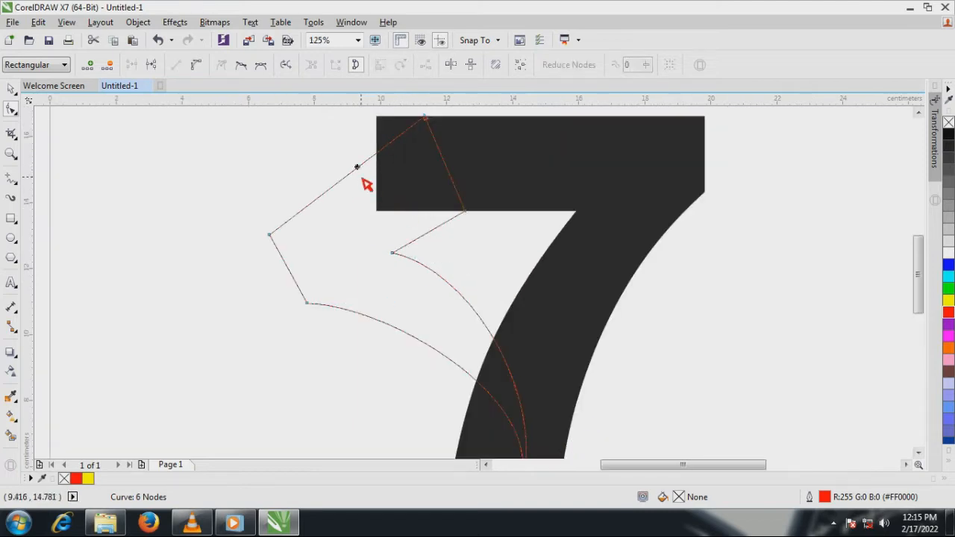
pyautogui.scroll(2, 401, 122)
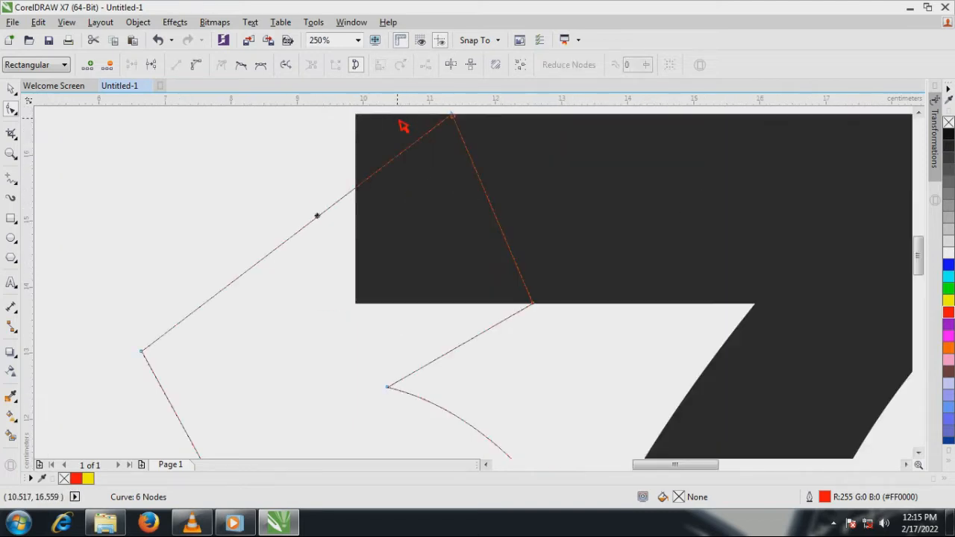
pyautogui.click(196, 65)
pyautogui.moveTo(352, 195); pyautogui.dragTo(556, 145)
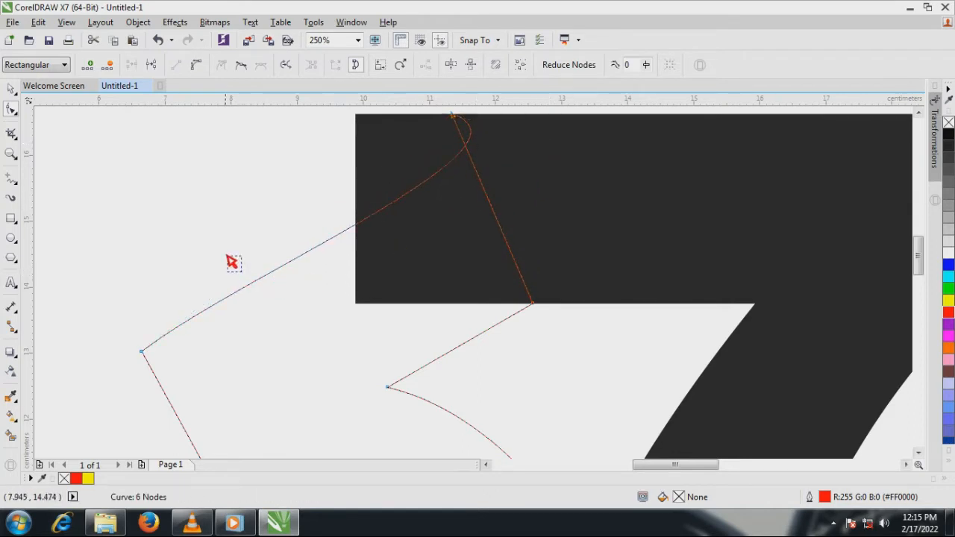
pyautogui.click(141, 350)
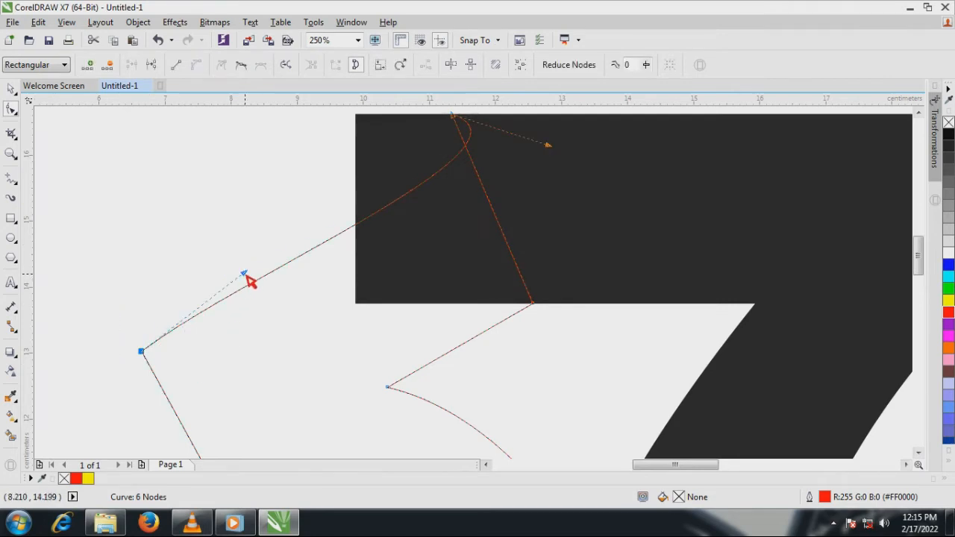
pyautogui.moveTo(247, 276); pyautogui.dragTo(211, 246)
pyautogui.scroll(-2, 389, 267)
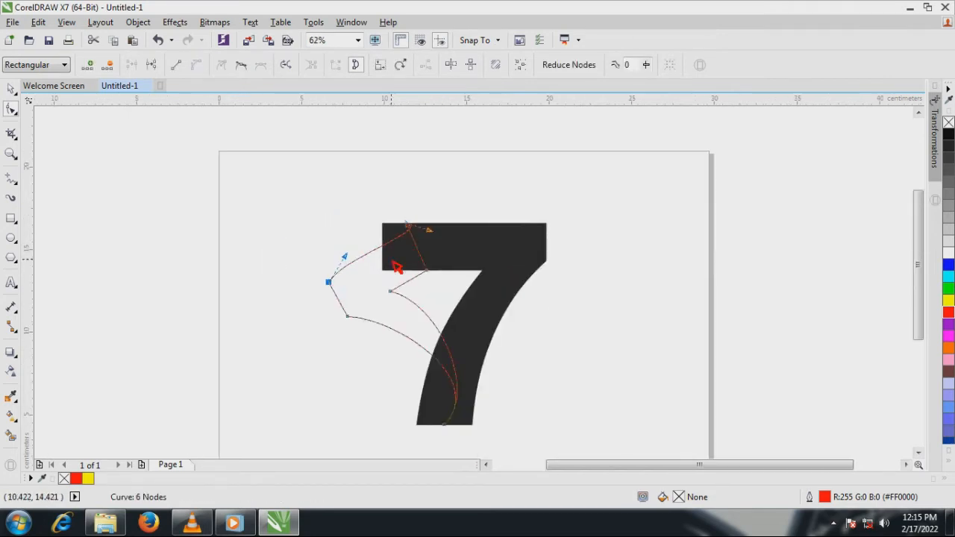
# Convert the short straight edge below the black 7's bar to a curve and bow it slightly upward at its lower node.
pyautogui.scroll(1, 385, 306)
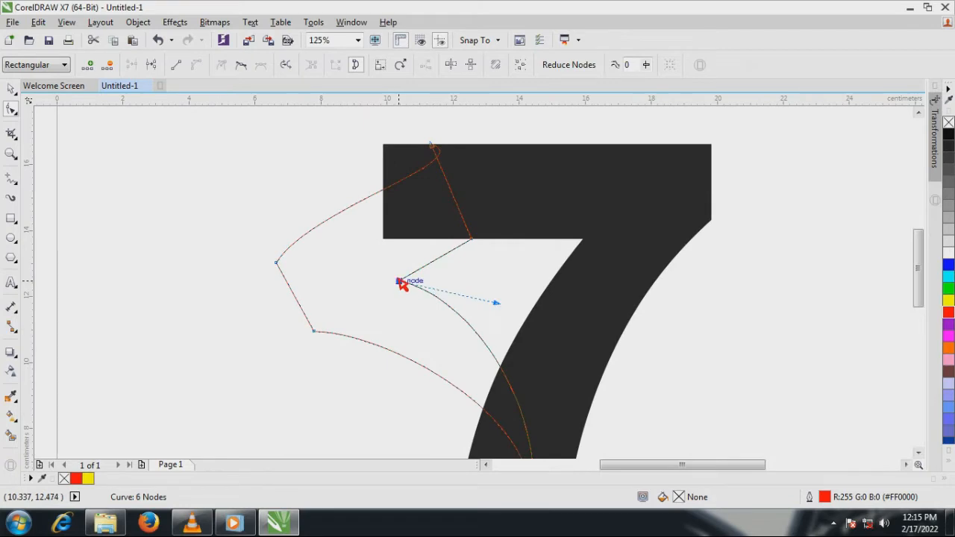
pyautogui.click(427, 267)
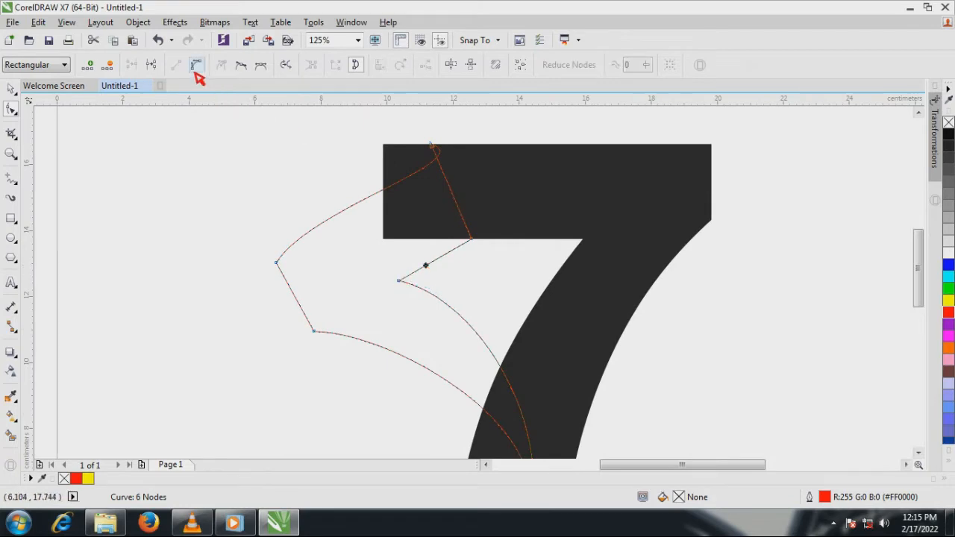
pyautogui.click(197, 65)
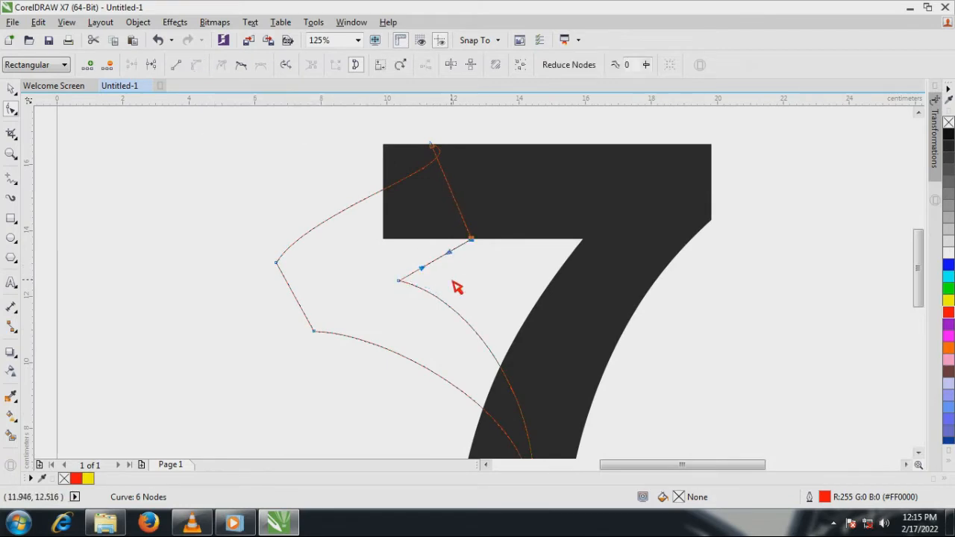
pyautogui.moveTo(423, 268); pyautogui.dragTo(416, 263)
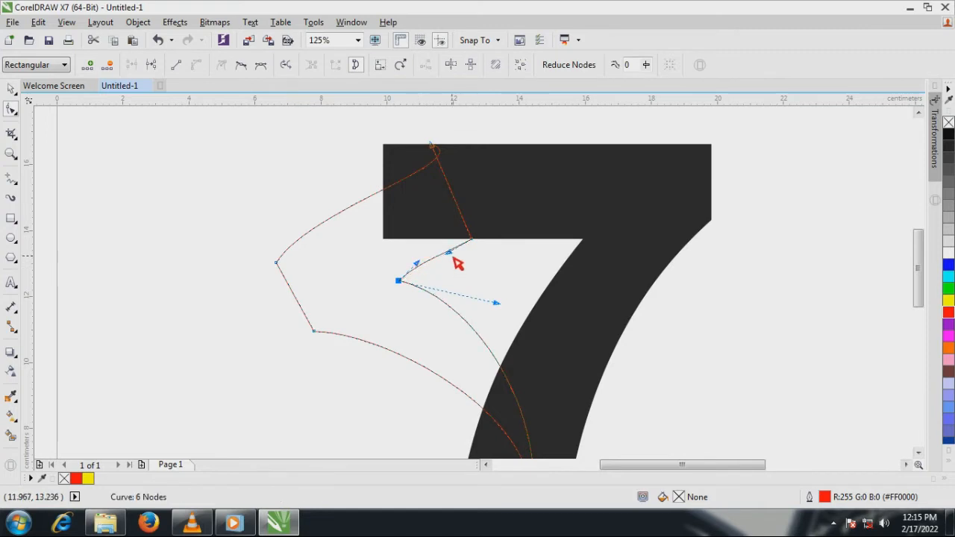
# Convert the arm's straight end edge inside the black bar to a curve, bow it outward to the right and refine the adjoining top curve.
pyautogui.click(456, 204)
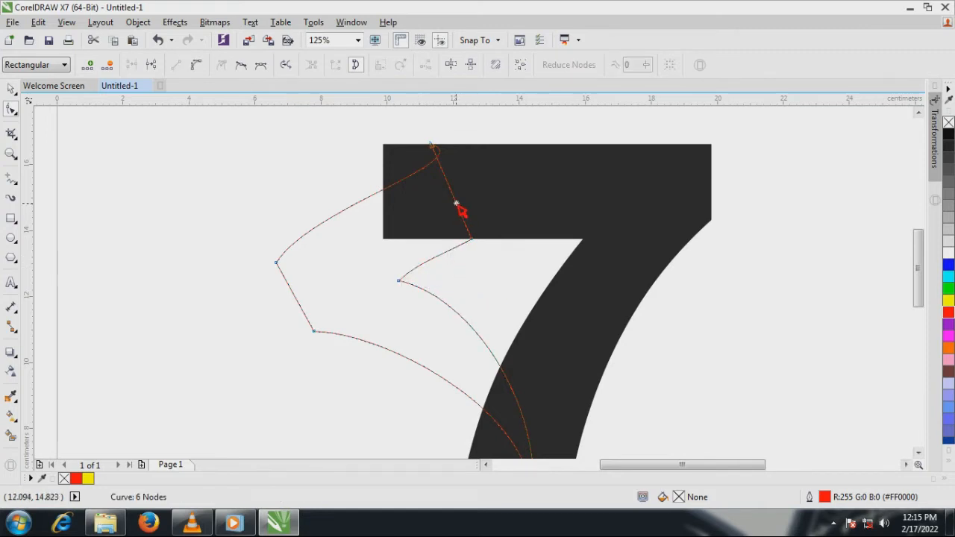
pyautogui.click(197, 65)
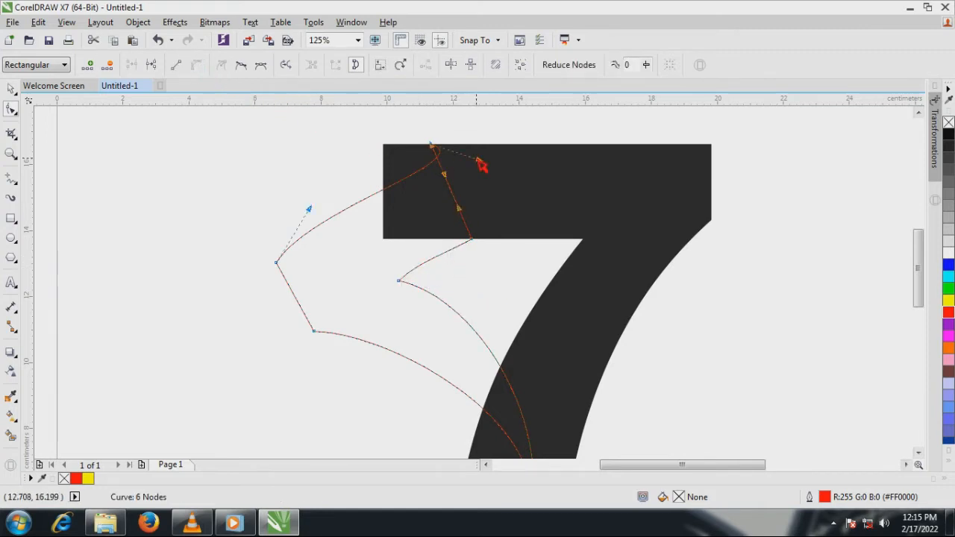
pyautogui.scroll(3, 482, 166)
pyautogui.scroll(-2, 497, 168)
pyautogui.scroll(1, 440, 264)
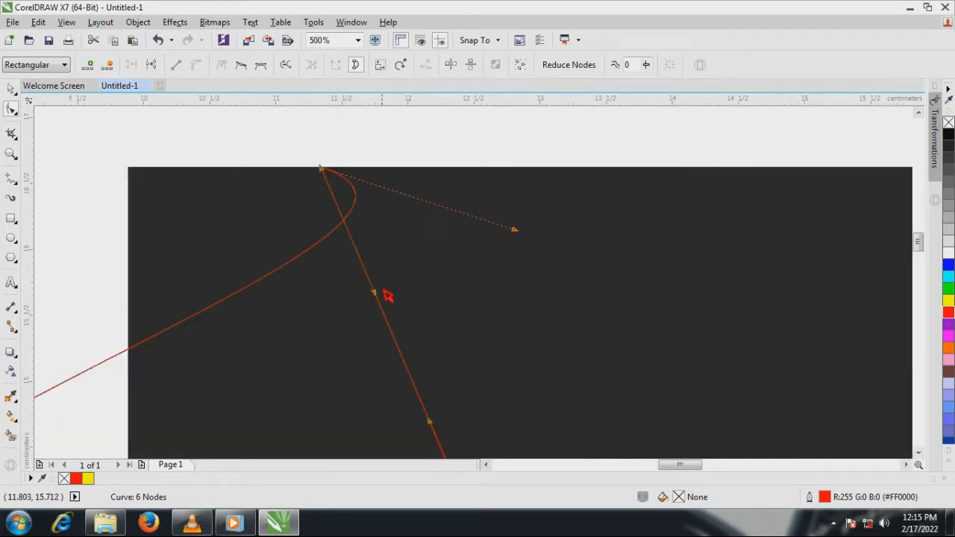
pyautogui.moveTo(375, 295); pyautogui.dragTo(438, 168)
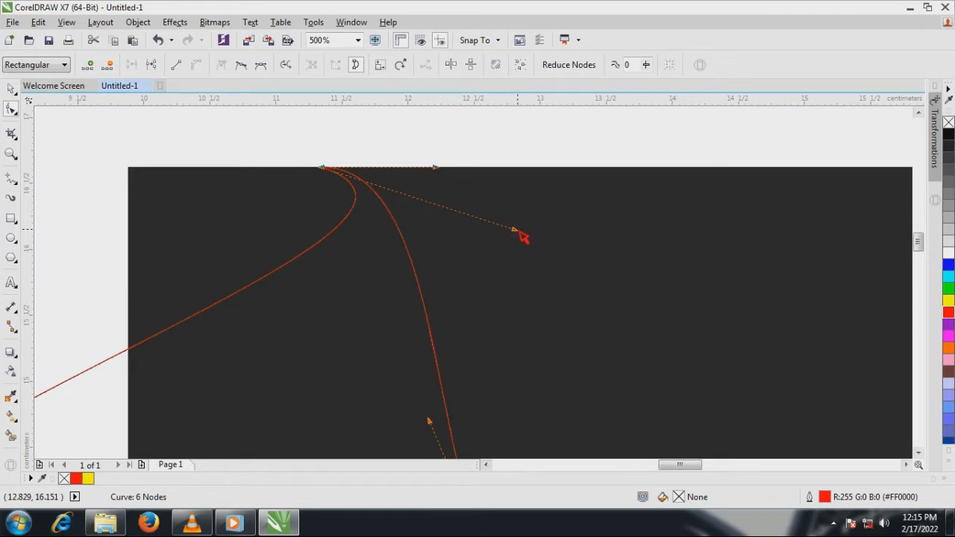
pyautogui.moveTo(520, 235); pyautogui.dragTo(527, 199)
pyautogui.scroll(-2, 386, 192)
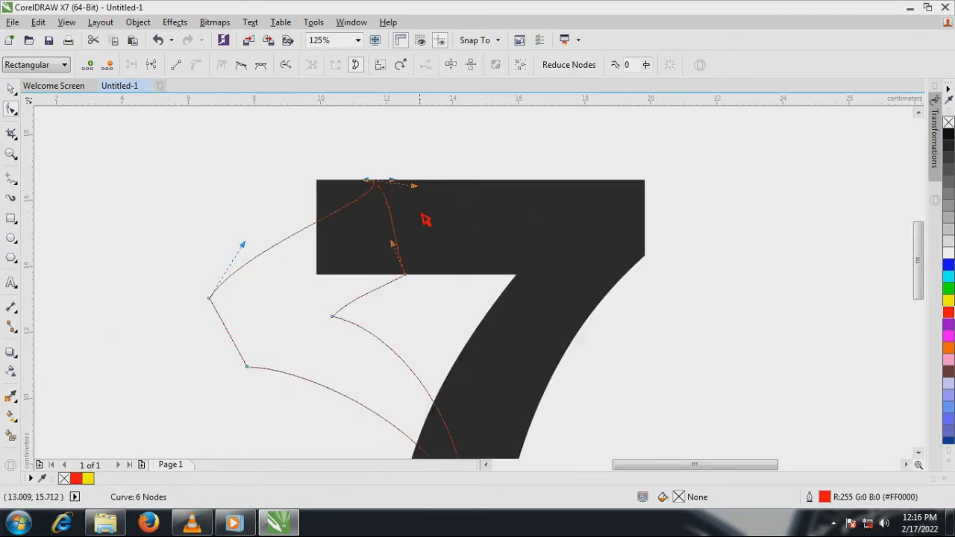
pyautogui.moveTo(396, 248); pyautogui.dragTo(430, 270)
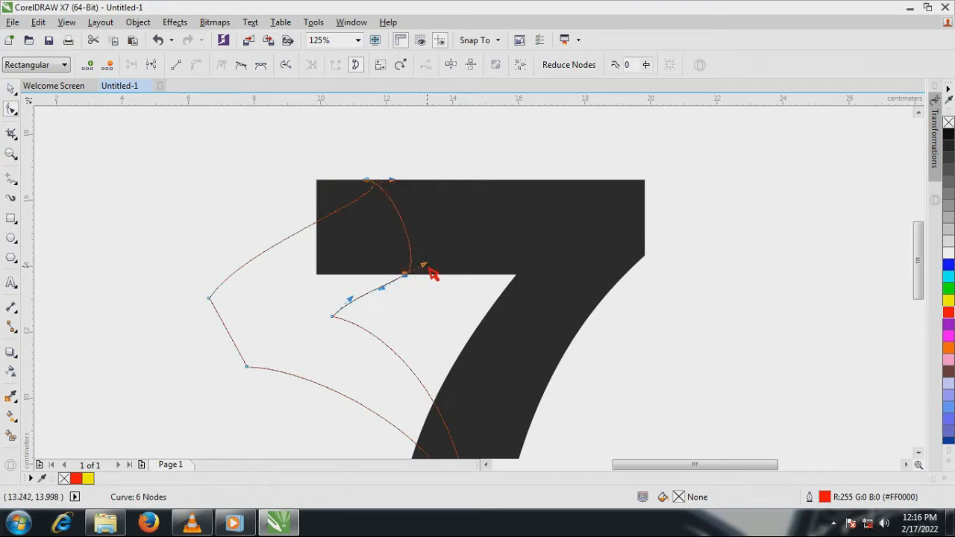
# Move the arm end's two nodes slightly left along the black 7's bar, keeping them level, and fill the outline with red.
pyautogui.scroll(1, 393, 206)
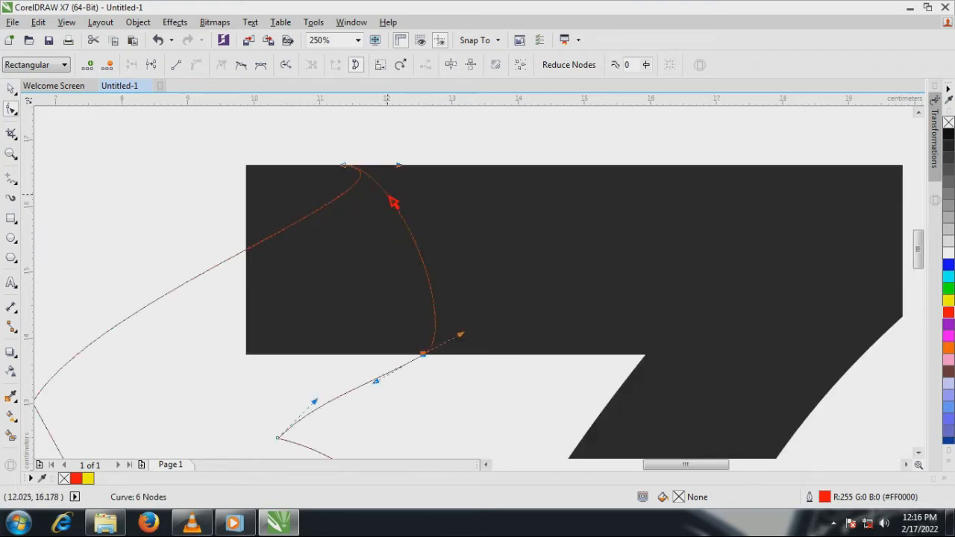
pyautogui.scroll(-1, 436, 238)
pyautogui.scroll(-1, 424, 253)
pyautogui.scroll(1, 427, 270)
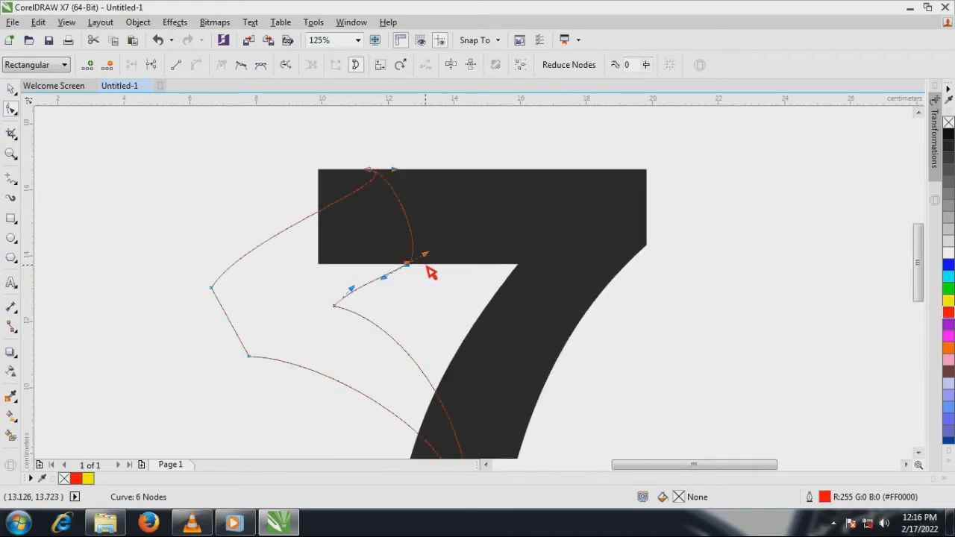
pyautogui.moveTo(363, 154); pyautogui.dragTo(401, 268)
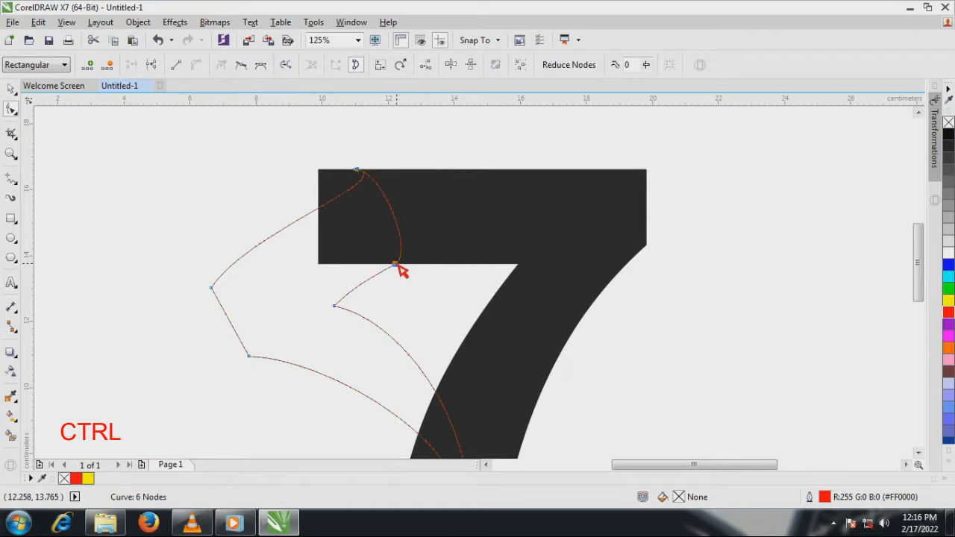
pyautogui.scroll(-1, 400, 269)
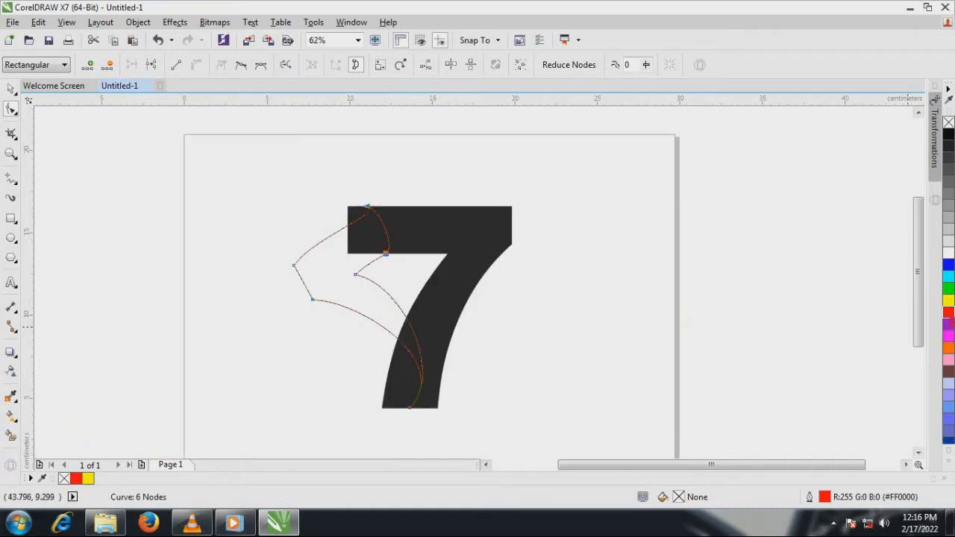
pyautogui.click(948, 313)
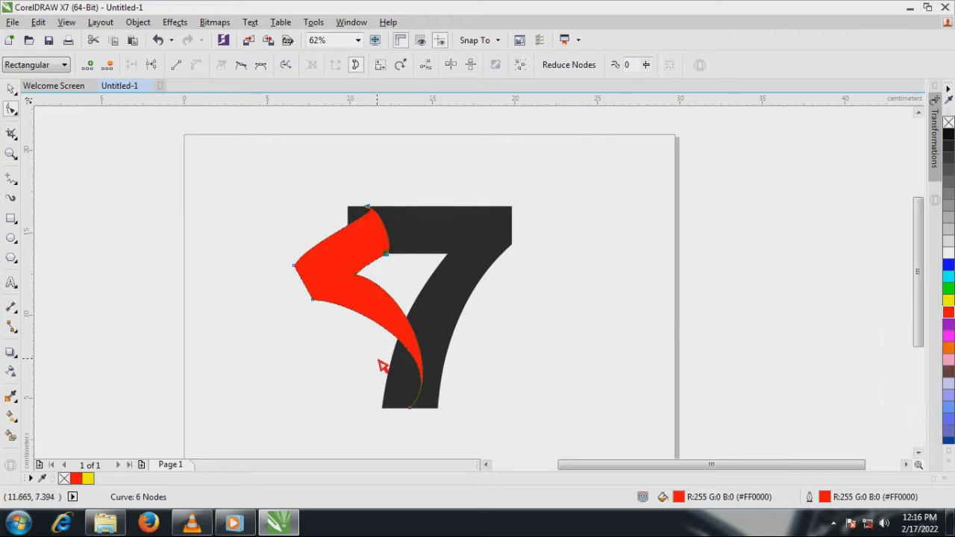
# Refine the red shape's tapered bottom tip by adjusting the bottom node's two control handles.
pyautogui.scroll(1, 378, 402)
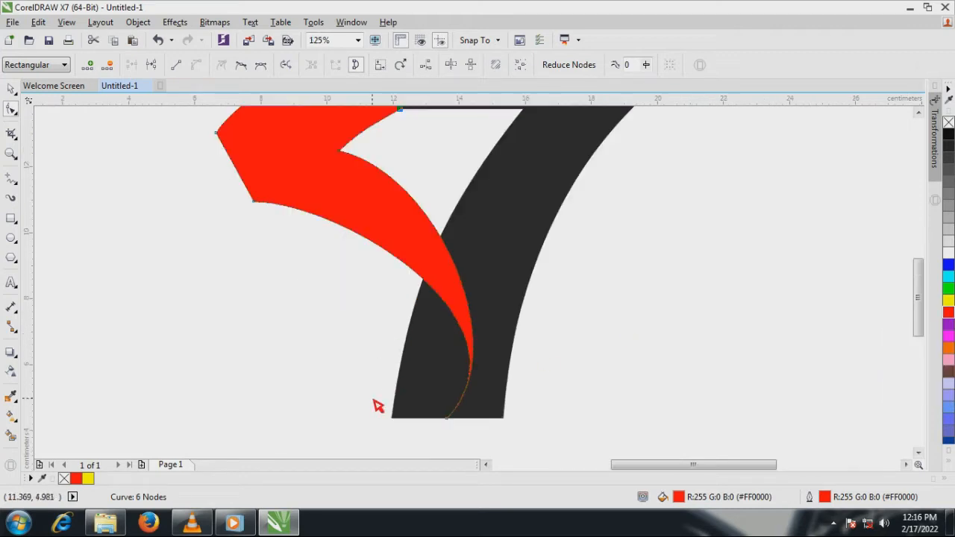
pyautogui.click(447, 421)
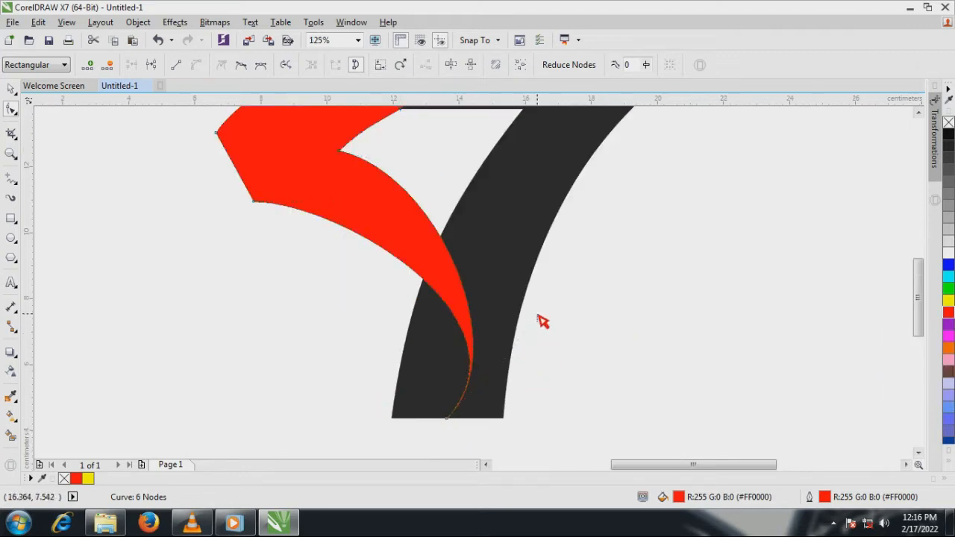
pyautogui.moveTo(536, 321); pyautogui.dragTo(579, 262)
pyautogui.scroll(1, 469, 427)
pyautogui.scroll(1, 504, 392)
pyautogui.scroll(-1, 517, 372)
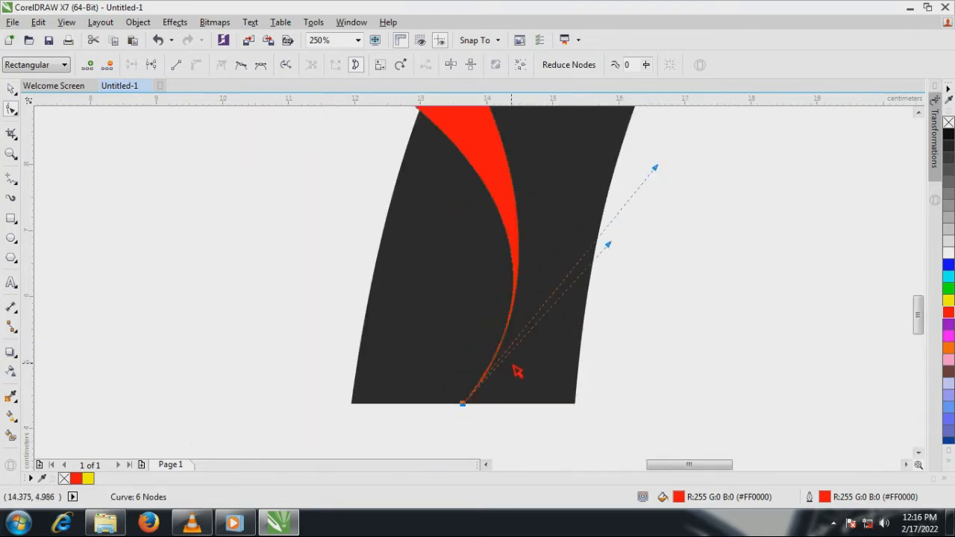
pyautogui.moveTo(610, 246); pyautogui.dragTo(615, 247)
pyautogui.scroll(1, 497, 363)
pyautogui.scroll(-2, 458, 398)
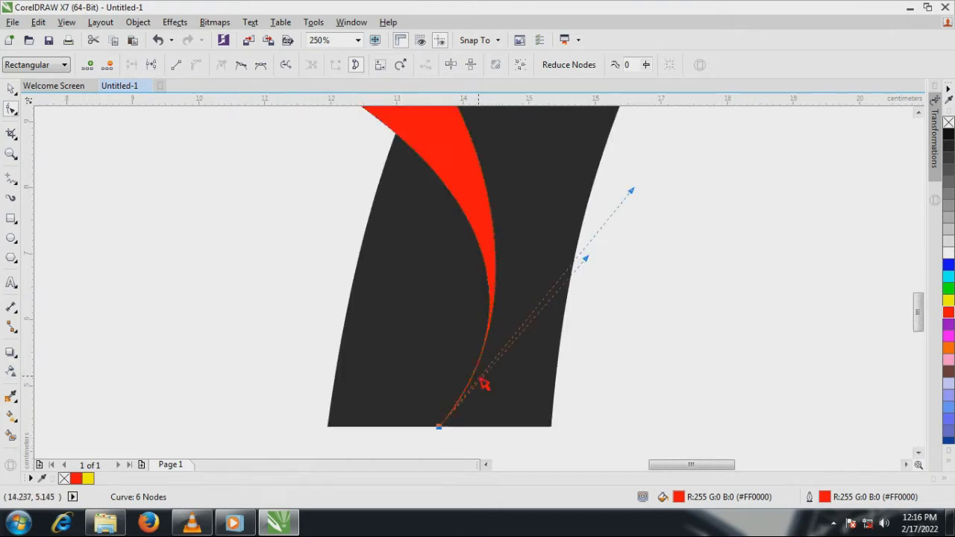
pyautogui.scroll(1, 409, 257)
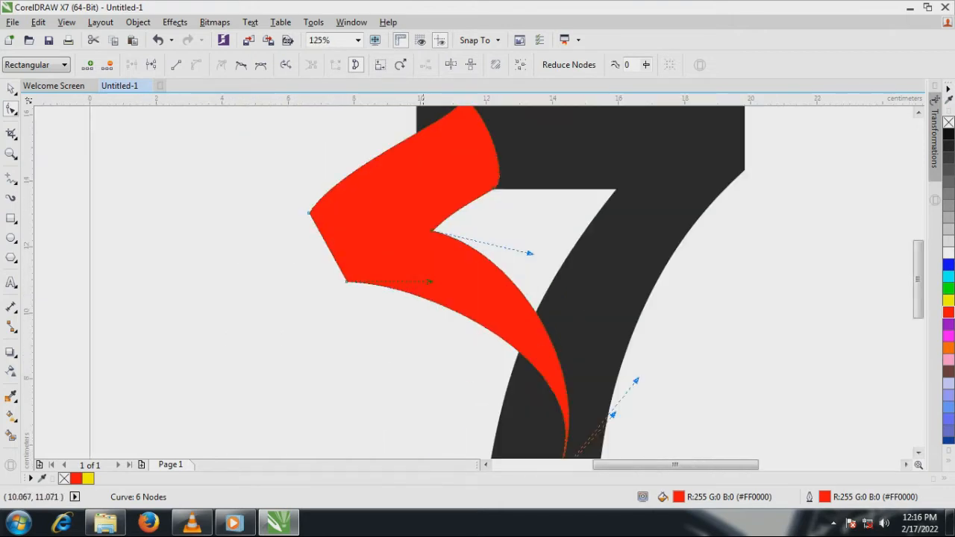
# Move the red shape's two leftmost nodes slightly down, bow its upper-left edge farther upward and leave node editing for the Pick tool.
pyautogui.moveTo(265, 184); pyautogui.dragTo(350, 300)
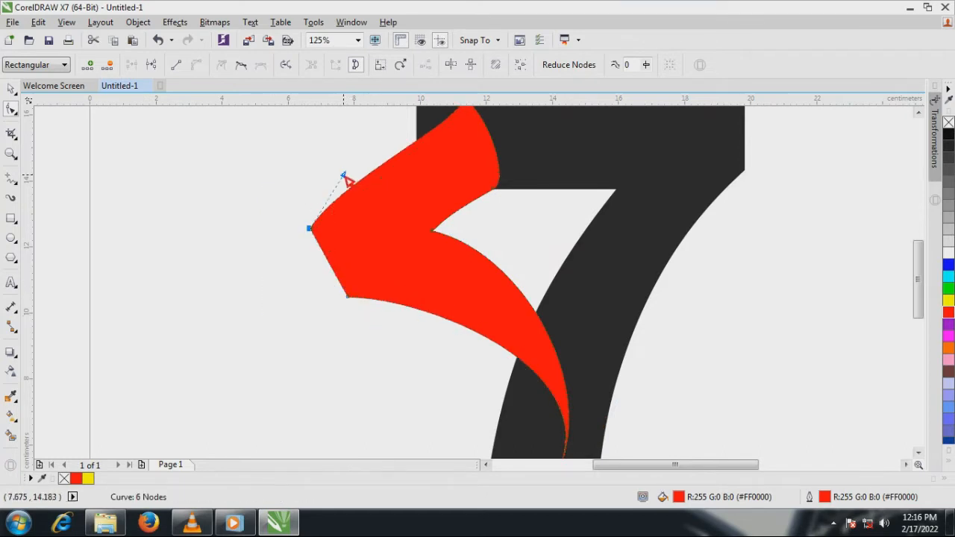
pyautogui.moveTo(344, 177); pyautogui.dragTo(346, 156)
pyautogui.scroll(-2, 415, 182)
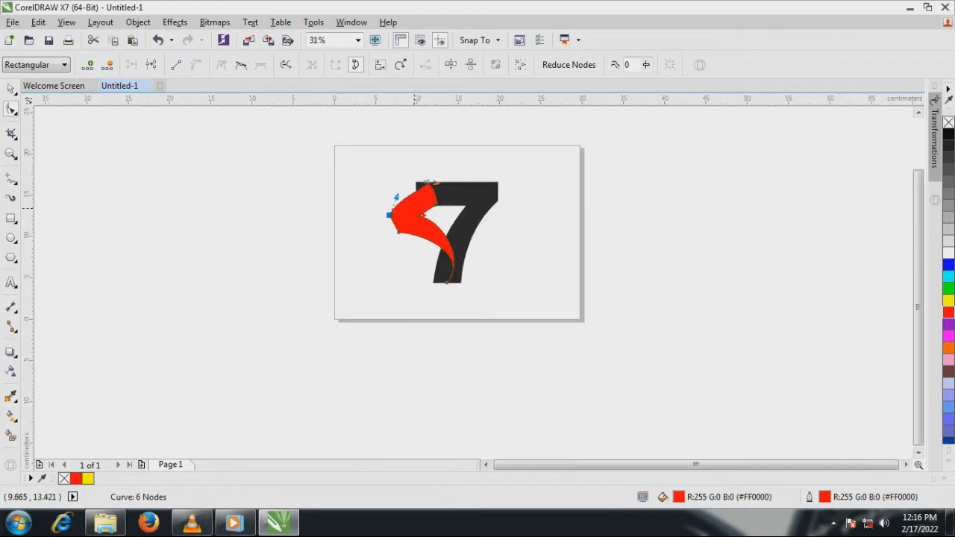
pyautogui.scroll(1, 452, 236)
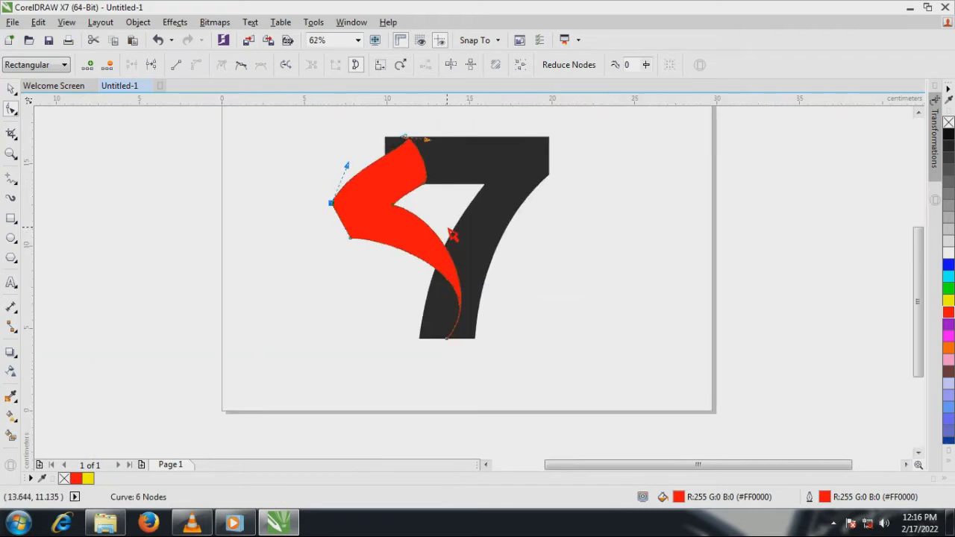
pyautogui.click(11, 153)
pyautogui.moveTo(319, 125); pyautogui.dragTo(606, 367)
pyautogui.click(11, 90)
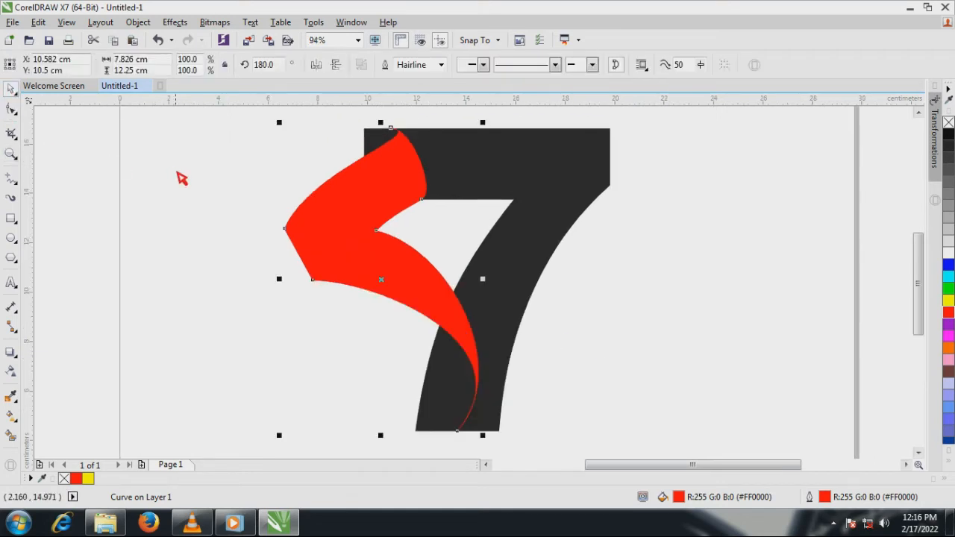
# Remove the outline from the red curved shape and deselect it.
pyautogui.click(183, 178)
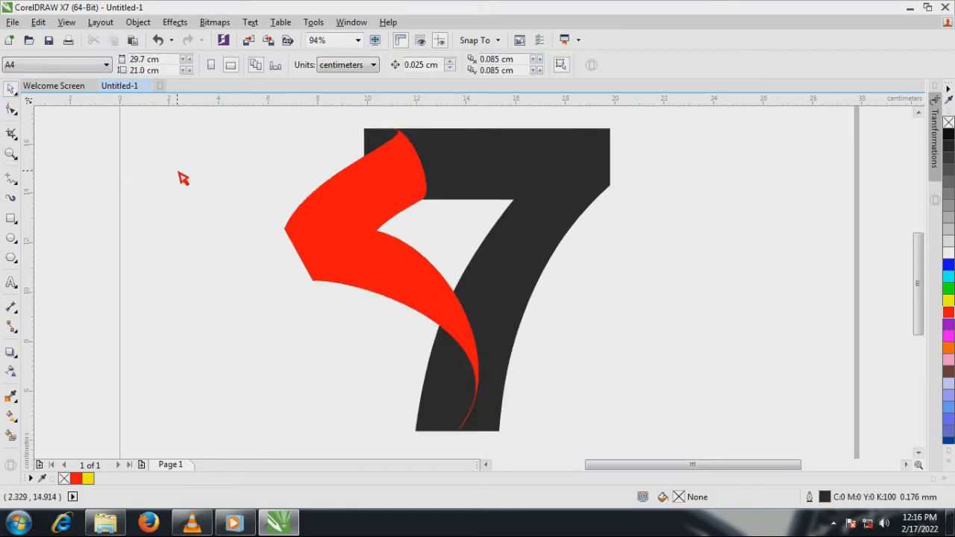
pyautogui.click(396, 262)
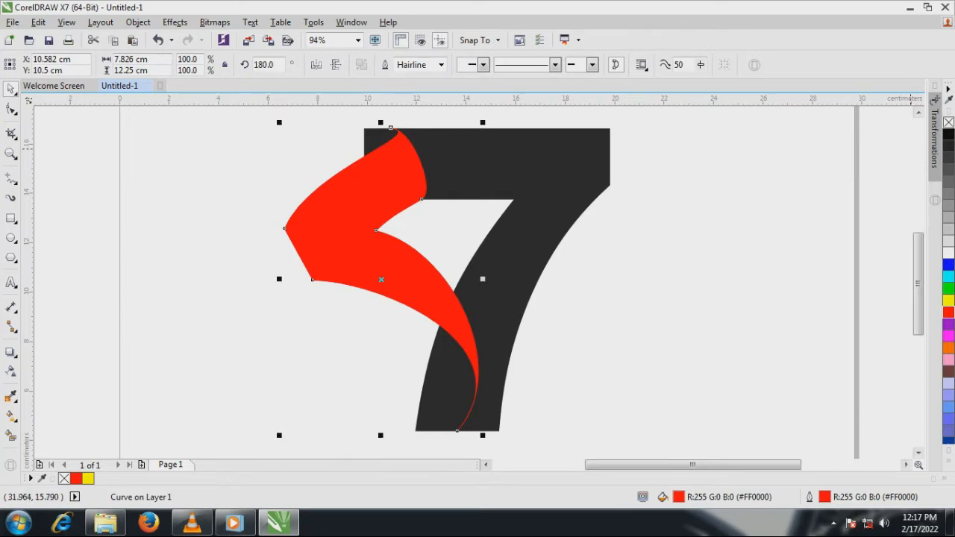
pyautogui.rightClick(948, 122)
pyautogui.click(776, 238)
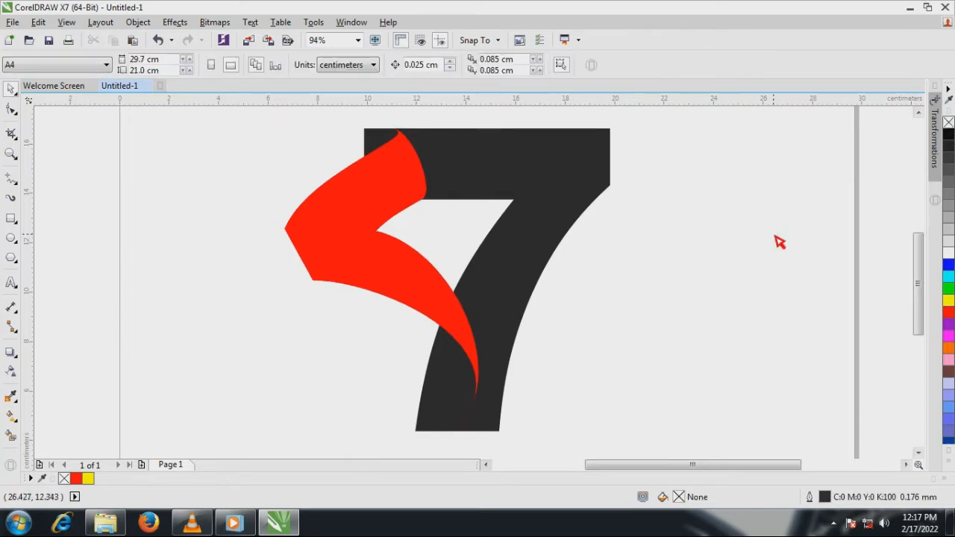
# Use Smart Fill to create grey pieces over the black 7's lower-left leg and upper-left corner, both bounded by the red shape.
pyautogui.click(12, 436)
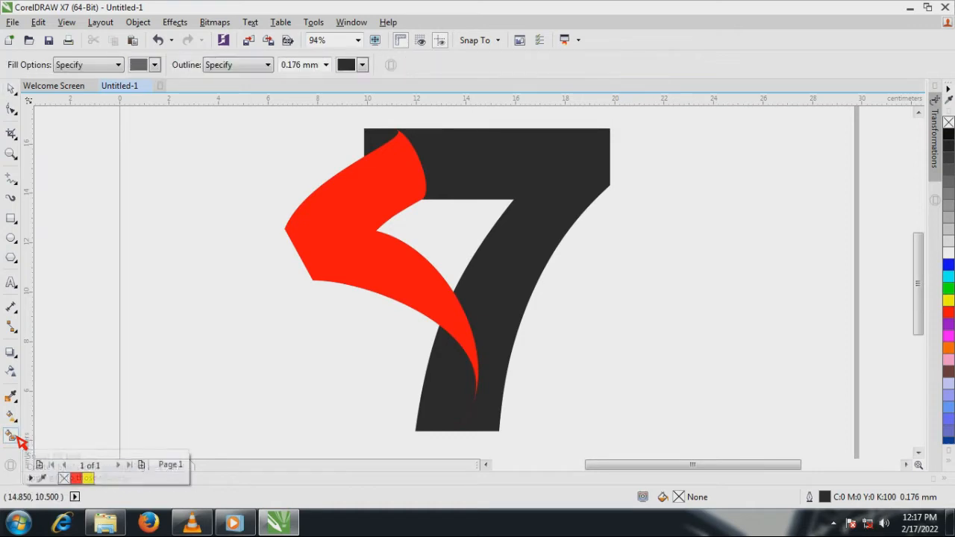
pyautogui.click(438, 400)
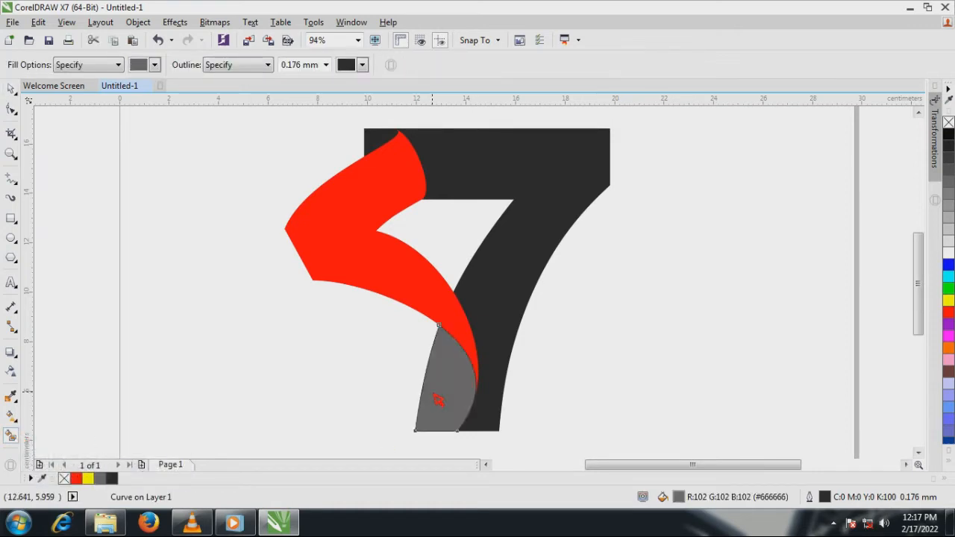
pyautogui.click(374, 143)
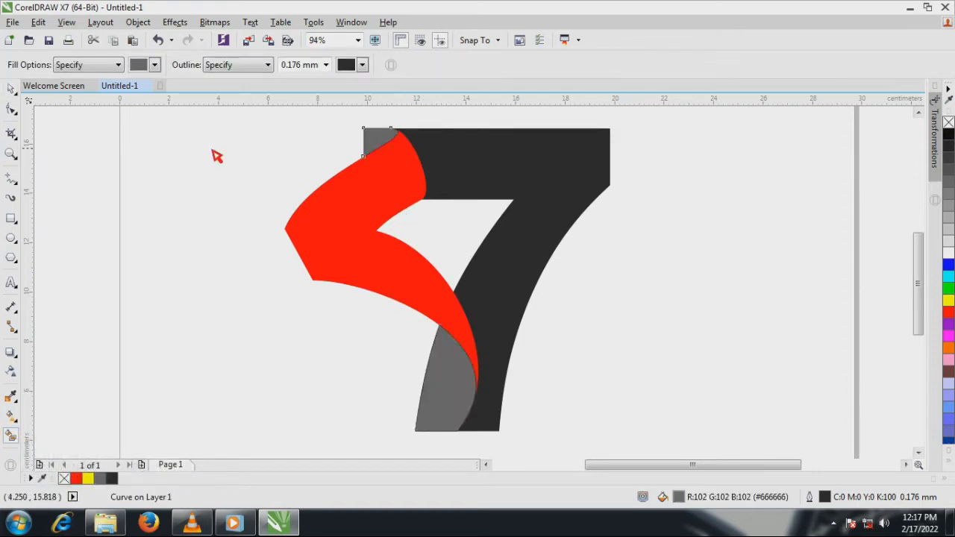
pyautogui.click(11, 89)
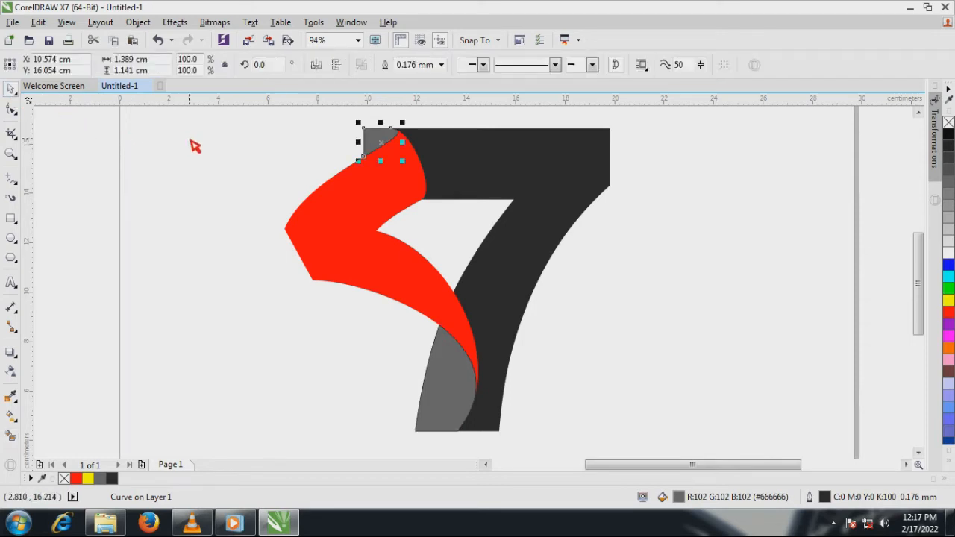
pyautogui.click(238, 157)
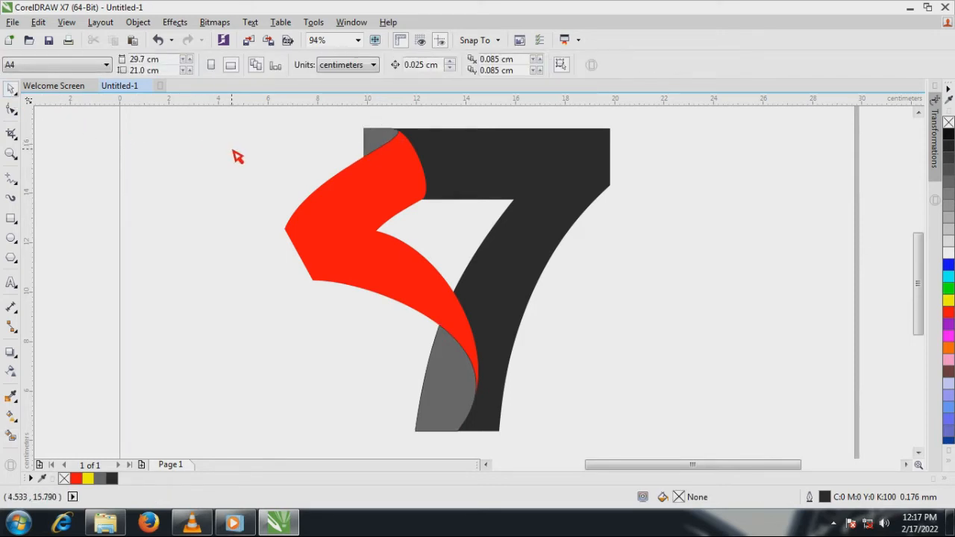
# Move the red shape's inner notch node slightly up and right, then slightly lengthen its lower curve handle.
pyautogui.doubleClick(375, 257)
pyautogui.scroll(2, 380, 234)
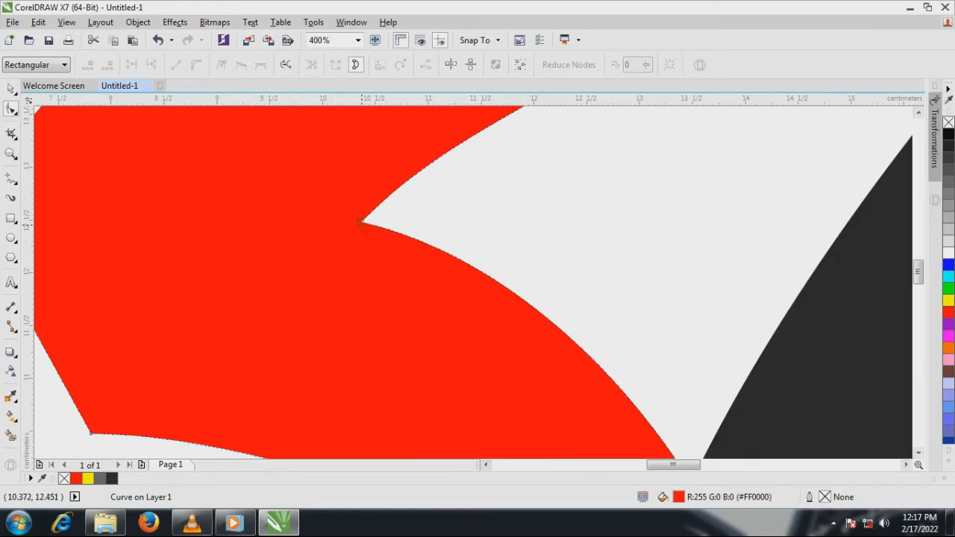
pyautogui.moveTo(362, 221); pyautogui.dragTo(381, 209)
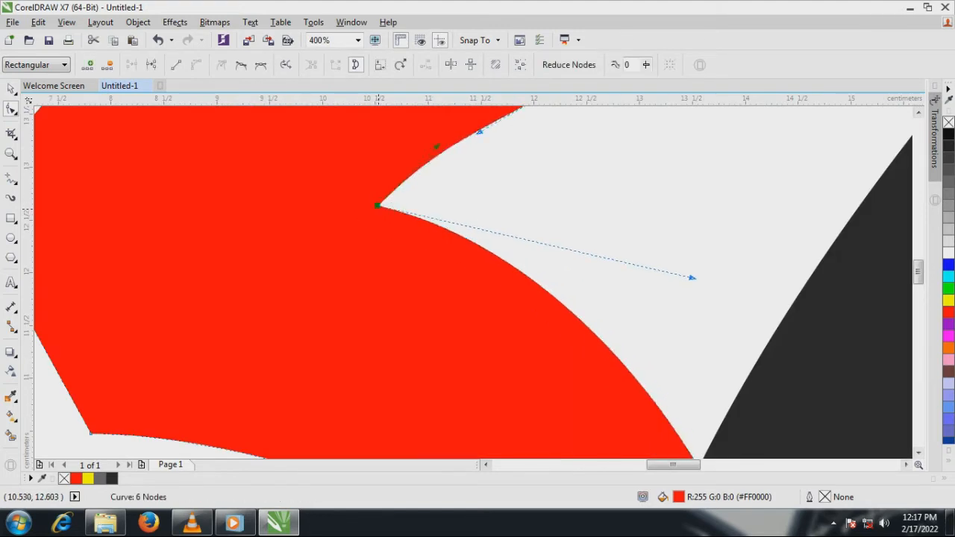
pyautogui.scroll(-3, 381, 209)
pyautogui.scroll(1, 378, 209)
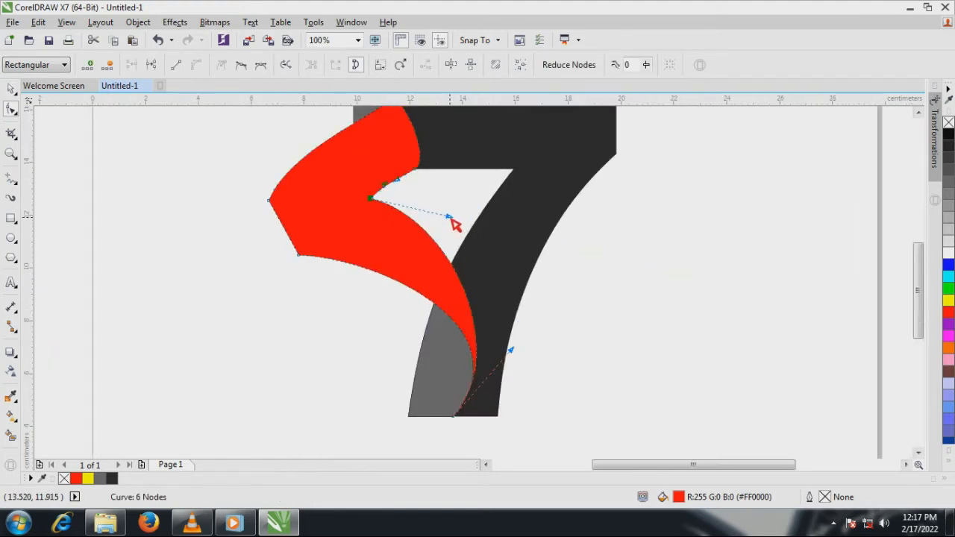
pyautogui.moveTo(451, 218); pyautogui.dragTo(452, 218)
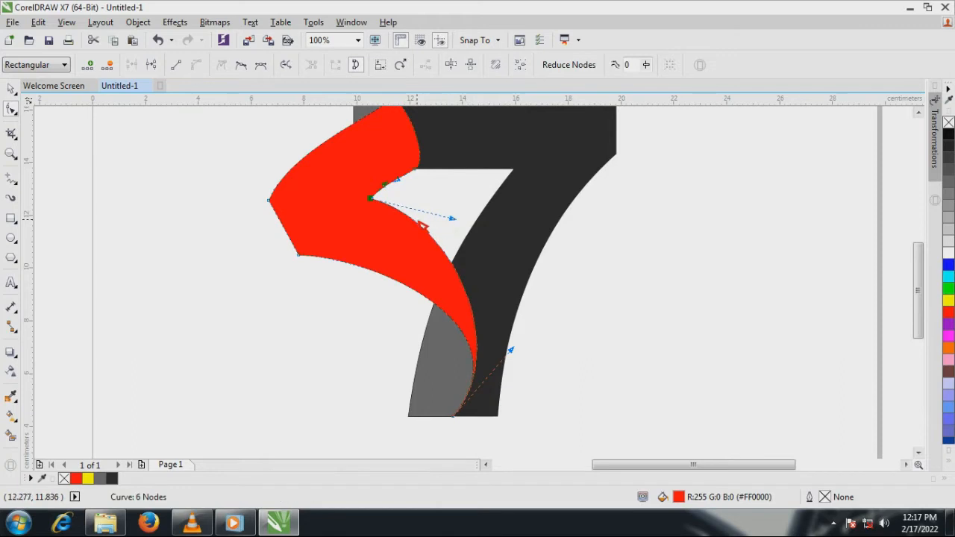
# Nudge the red shape's inner notch node a little farther right, leave node editing and deselect the shape.
pyautogui.scroll(-1, 406, 297)
pyautogui.scroll(2, 394, 238)
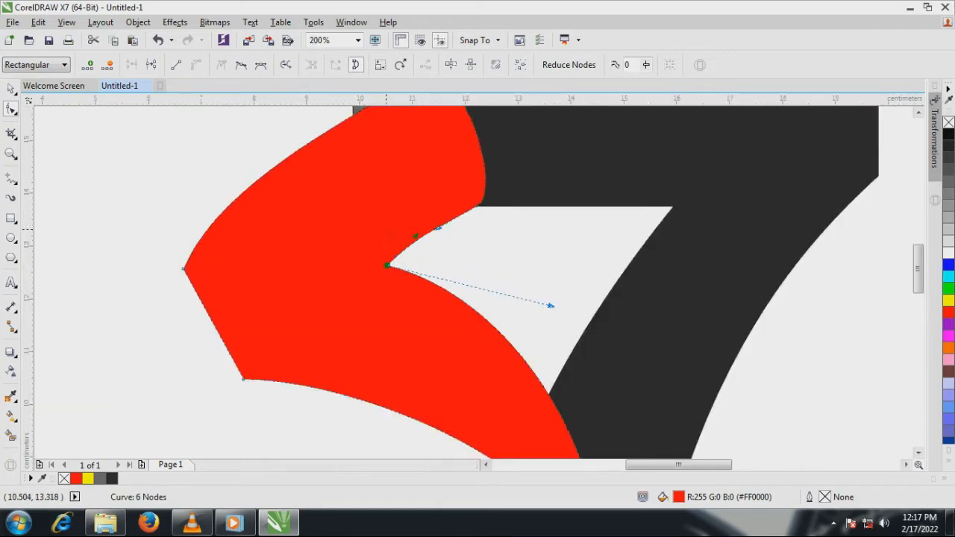
pyautogui.scroll(1, 389, 234)
pyautogui.moveTo(389, 302); pyautogui.dragTo(398, 302)
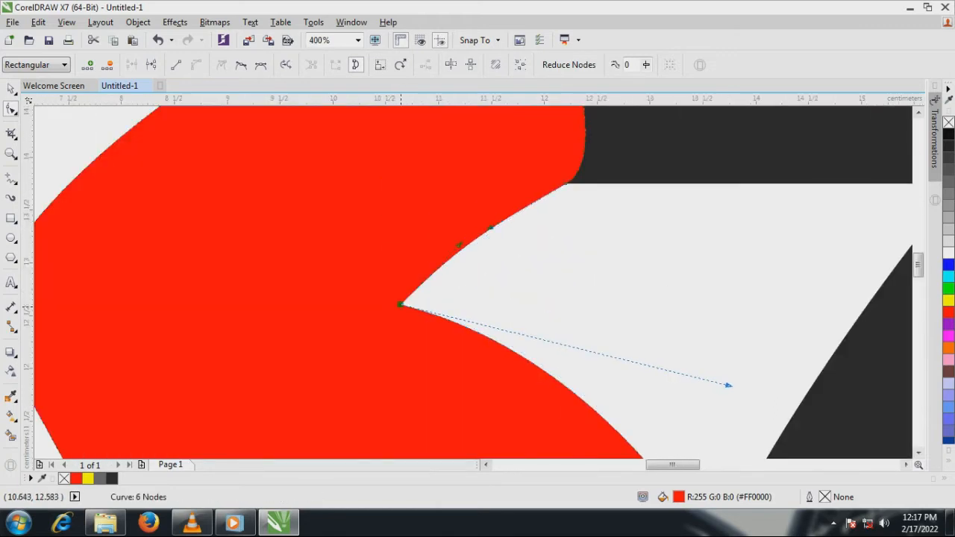
pyautogui.scroll(-3, 398, 302)
pyautogui.scroll(1, 415, 281)
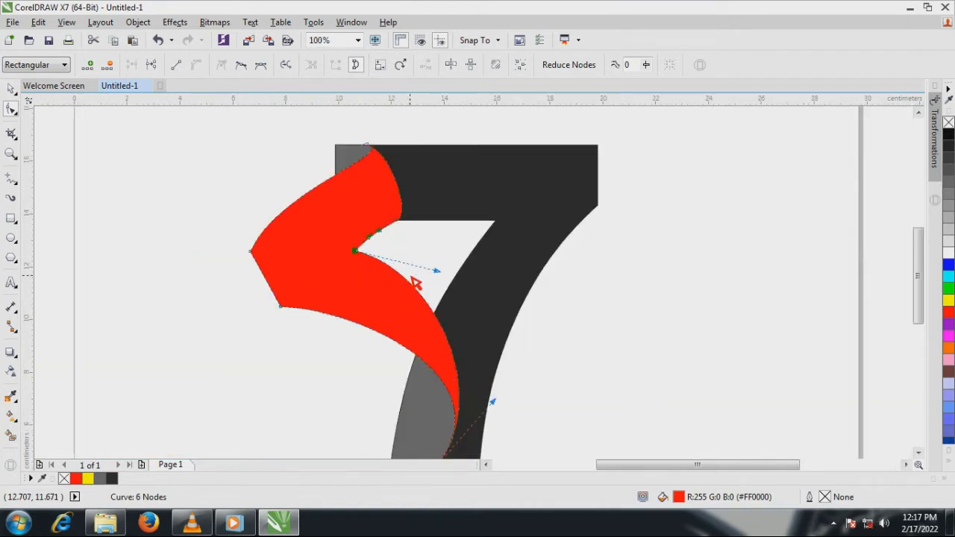
pyautogui.click(11, 88)
pyautogui.click(144, 151)
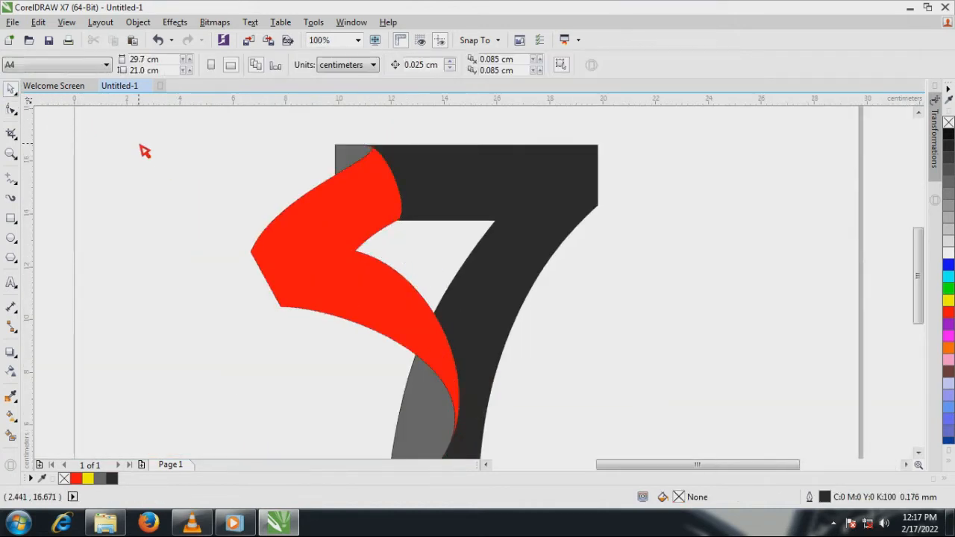
# Replace the red shape's fill with an elliptical fountain fill running from a dark grey outer colour to a white centre.
pyautogui.click(342, 291)
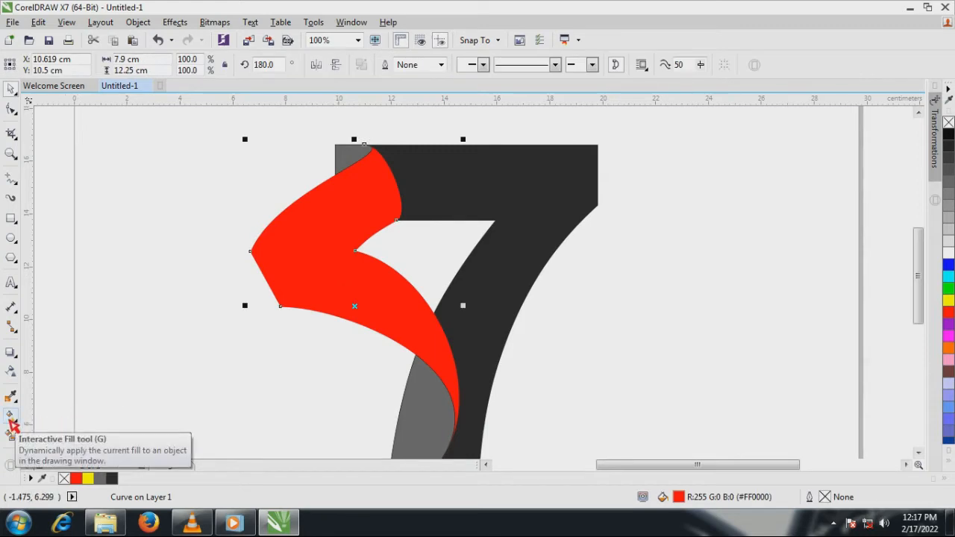
pyautogui.click(10, 417)
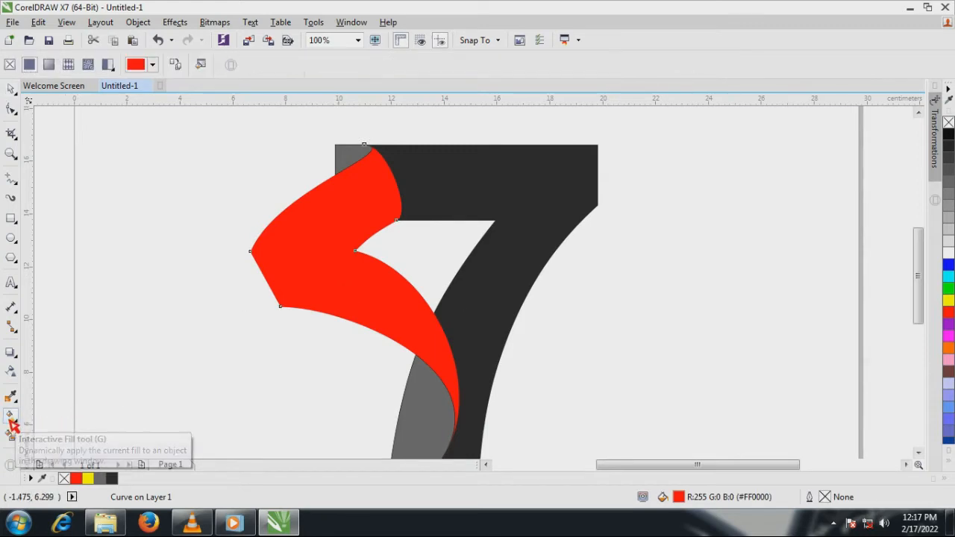
pyautogui.click(49, 65)
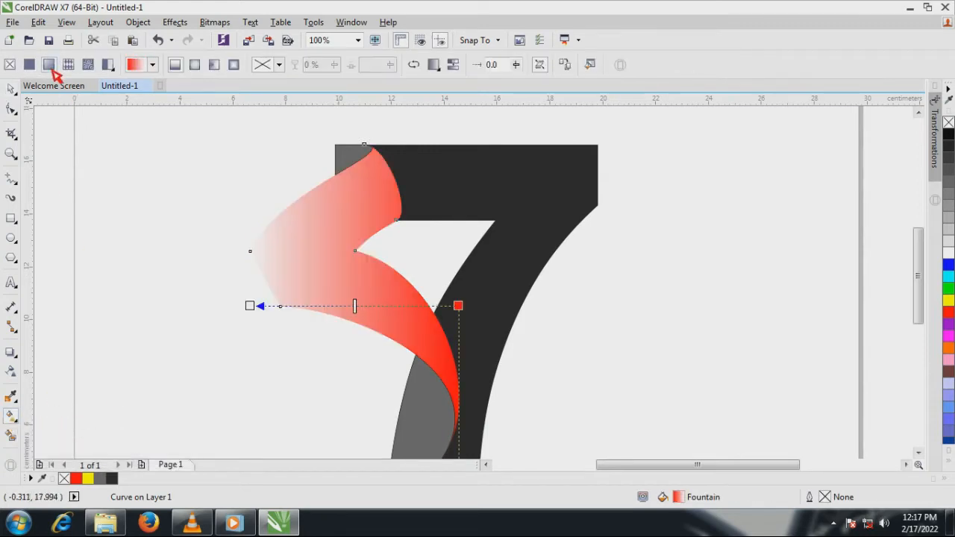
pyautogui.click(460, 307)
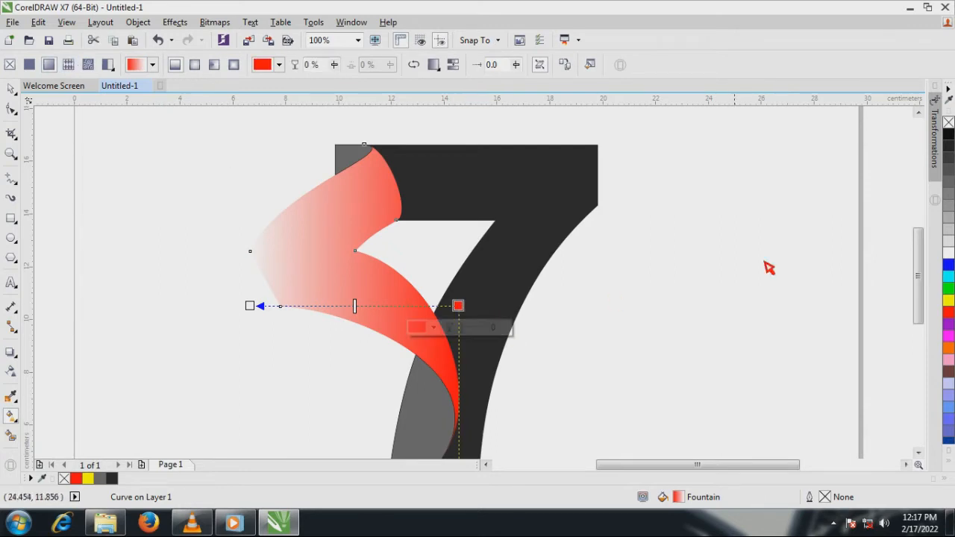
pyautogui.click(948, 146)
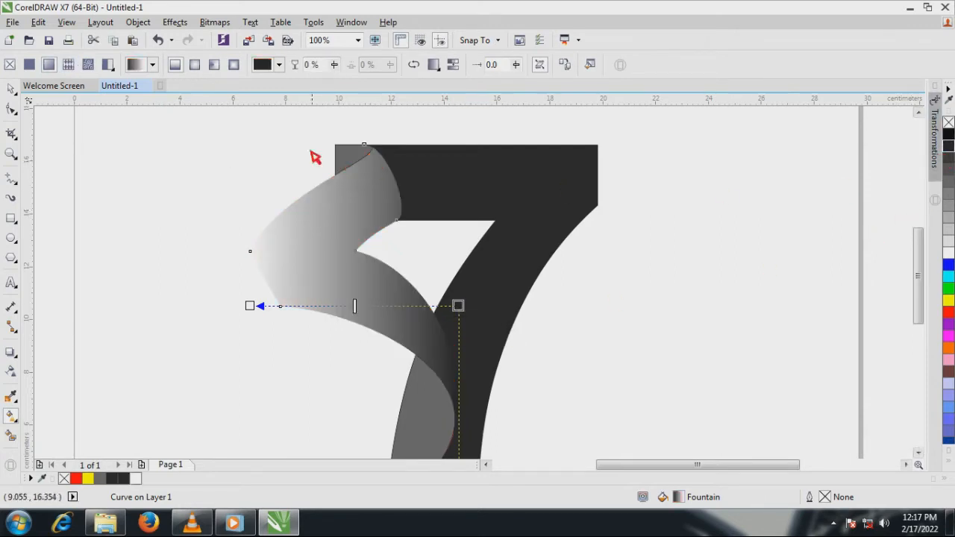
pyautogui.click(195, 66)
# Tilt and stretch the gradient ellipse along the curved shape, placing its dark end at the bottom tip and its centre near the notch.
pyautogui.scroll(-2, 481, 289)
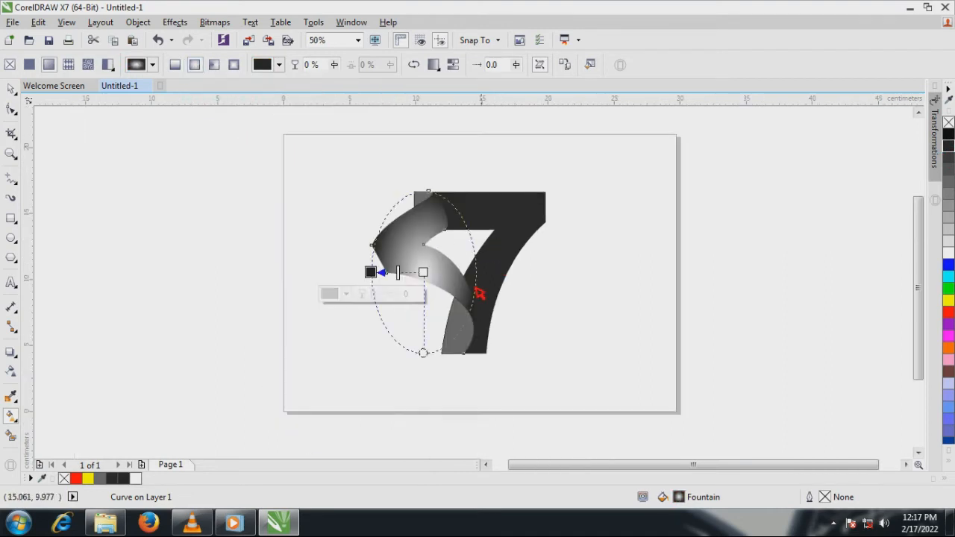
pyautogui.scroll(2, 443, 318)
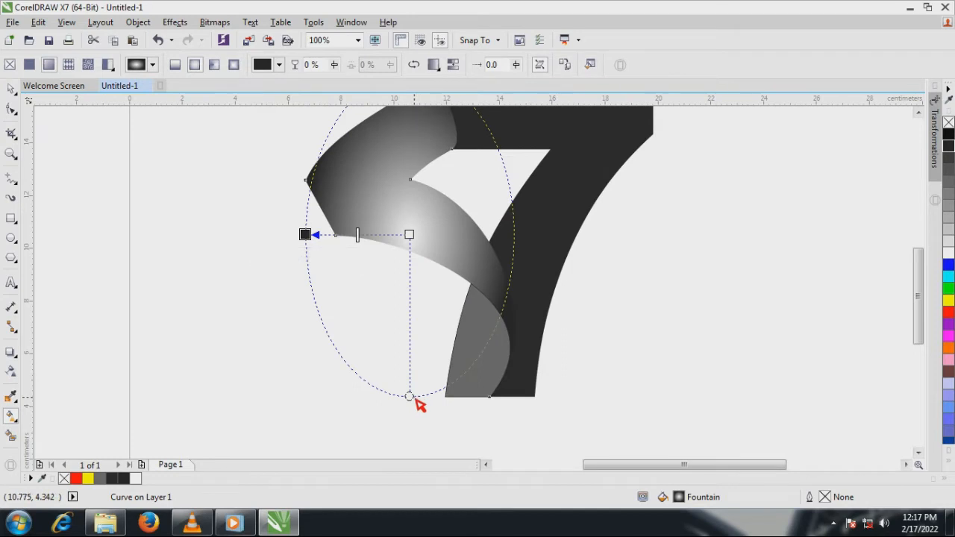
pyautogui.moveTo(411, 396); pyautogui.dragTo(413, 277)
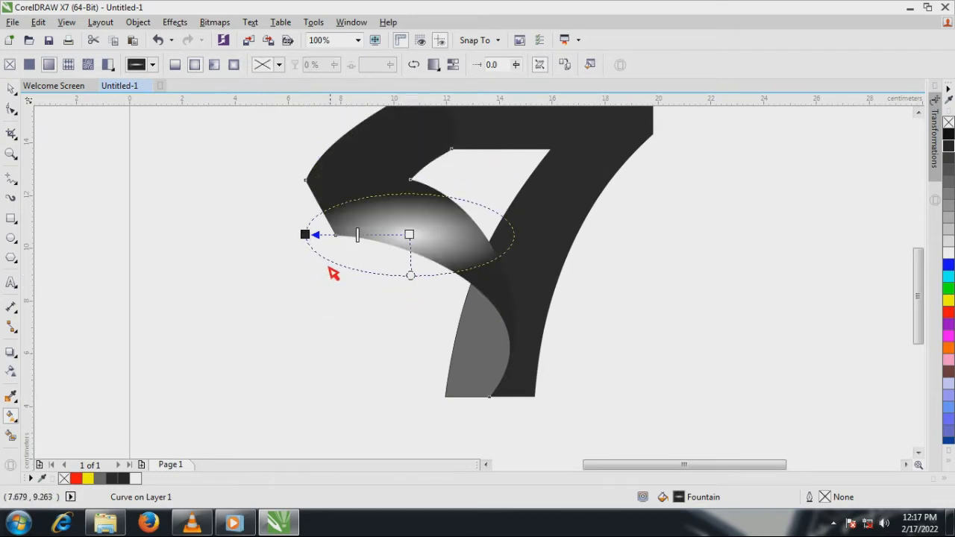
pyautogui.moveTo(307, 240); pyautogui.dragTo(501, 420)
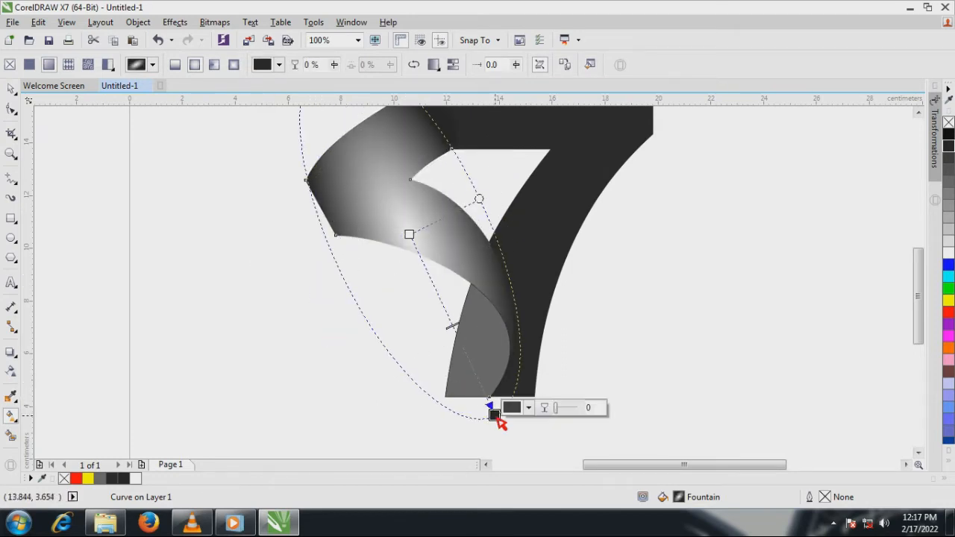
pyautogui.moveTo(444, 300); pyautogui.dragTo(439, 279)
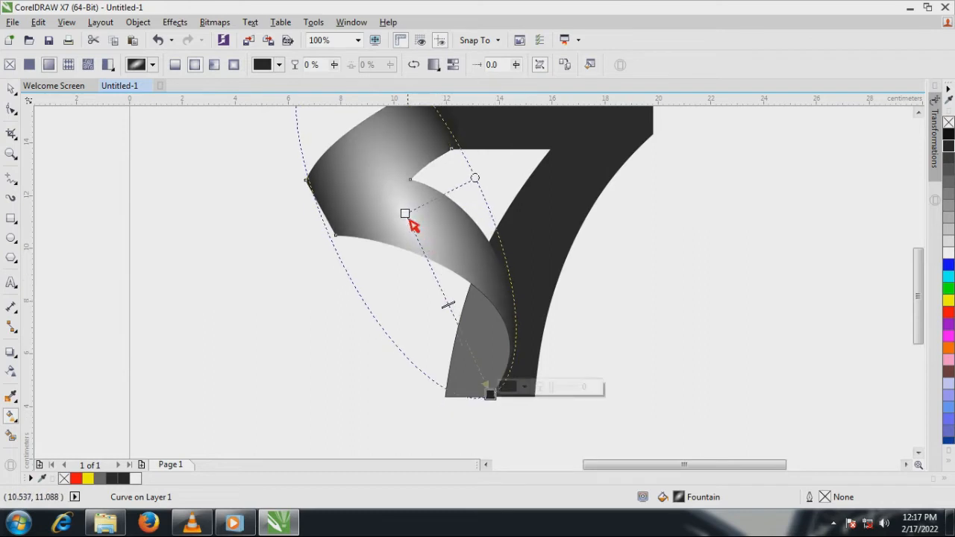
# Set the centre colour of the curved shape's gradient to 20% Black.
pyautogui.click(409, 216)
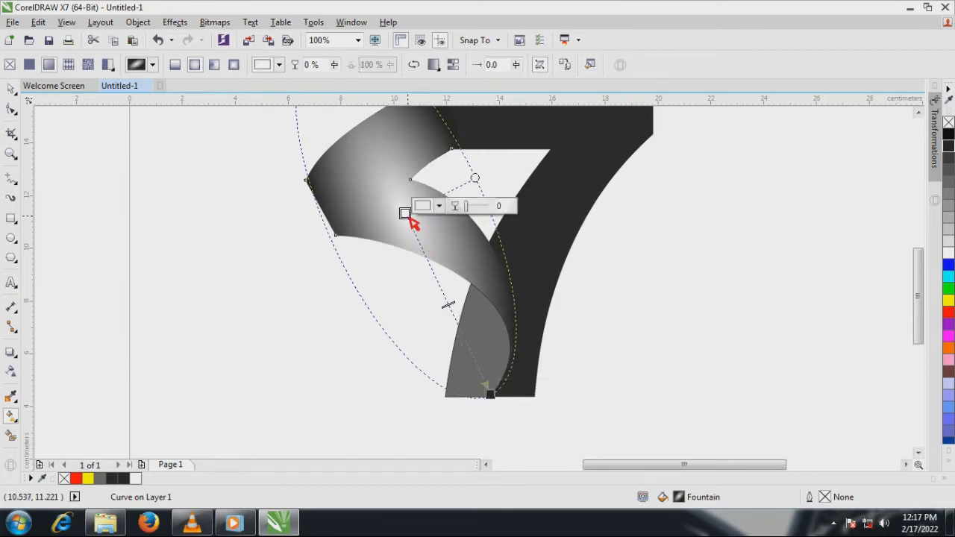
pyautogui.click(950, 219)
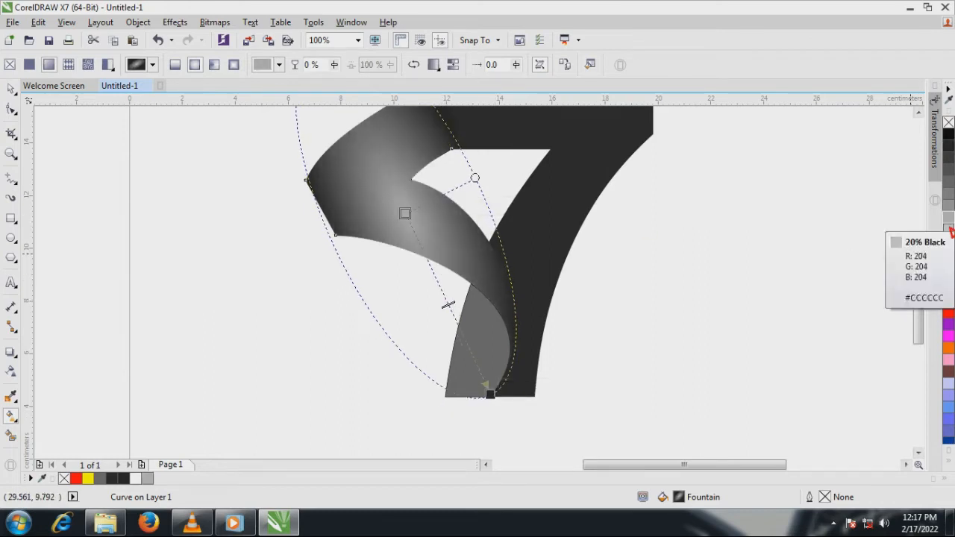
pyautogui.click(950, 227)
pyautogui.scroll(-2, 418, 303)
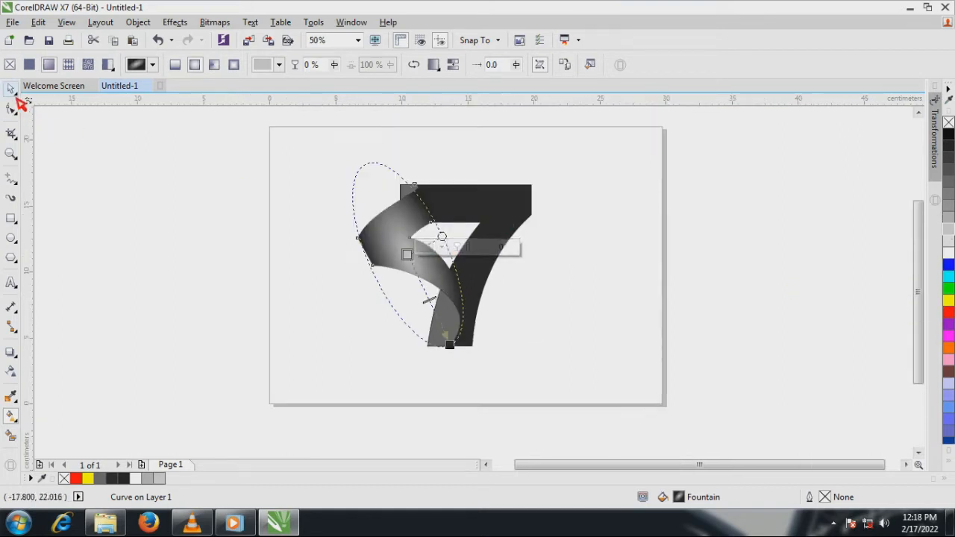
# Give the grey piece on the 7's lower-left leg an elliptical fountain fill from a white centre to dark grey.
pyautogui.scroll(2, 451, 340)
pyautogui.click(446, 307)
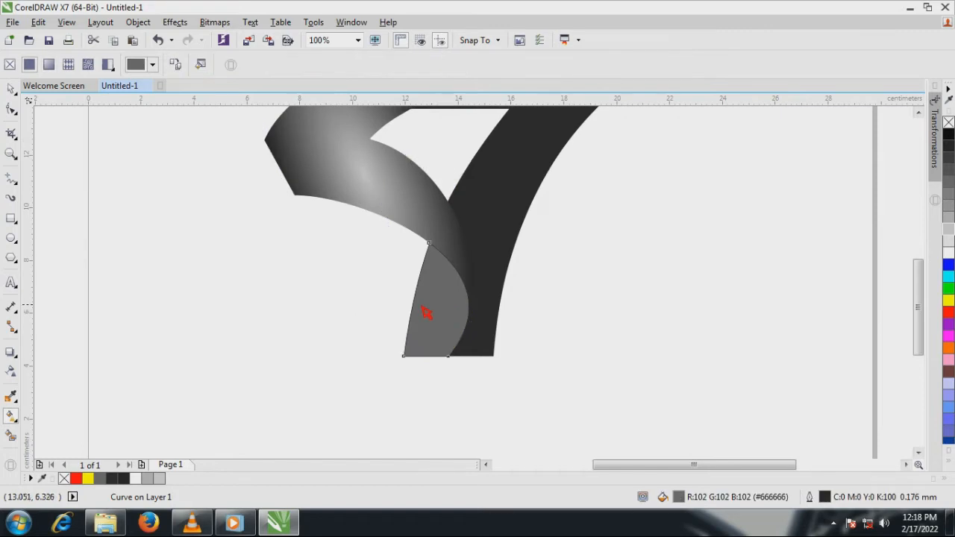
pyautogui.click(328, 162)
pyautogui.click(441, 293)
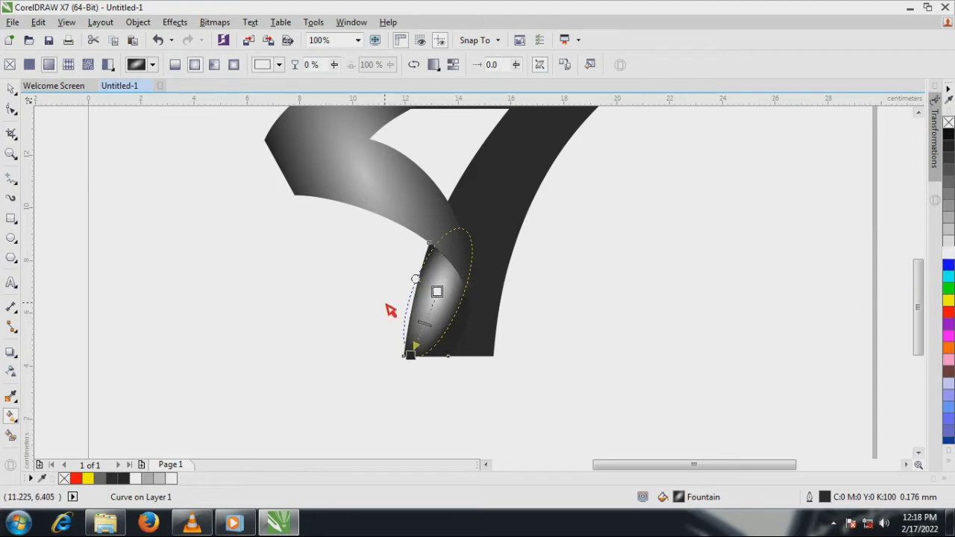
# Shift the leg piece's gradient centre outside its lower-left edge, extend the dark end past the leg's right side and remove the outline.
pyautogui.moveTo(385, 303); pyautogui.dragTo(470, 348)
pyautogui.moveTo(385, 302); pyautogui.dragTo(388, 349)
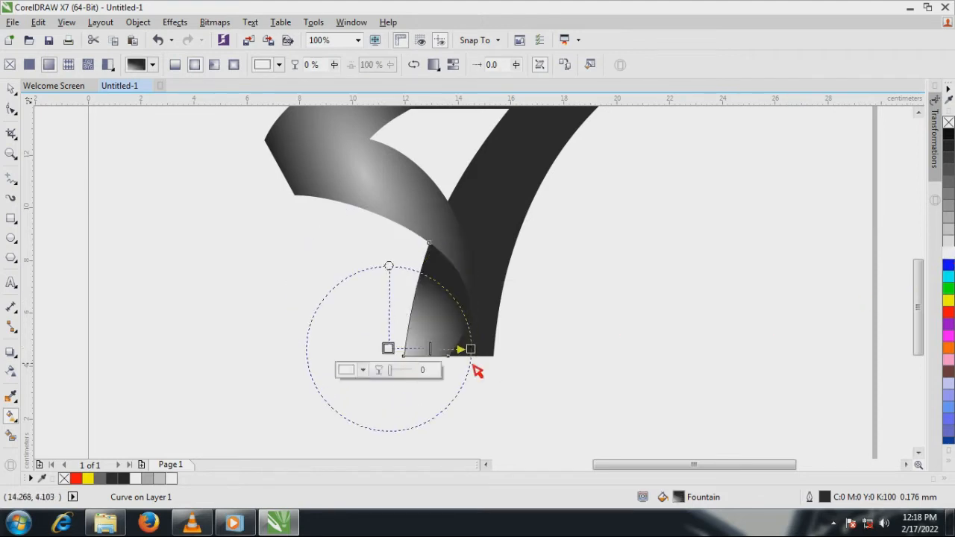
pyautogui.moveTo(471, 349); pyautogui.dragTo(515, 363)
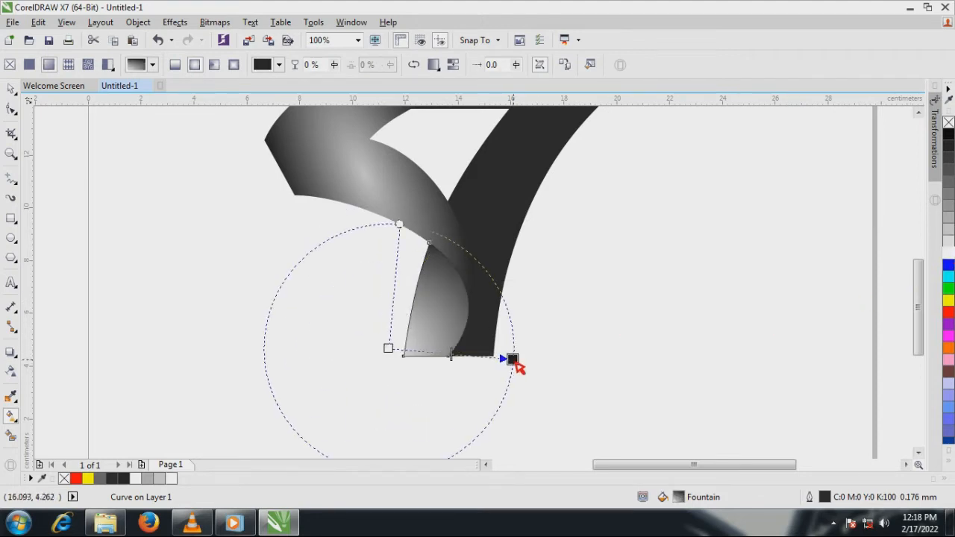
pyautogui.moveTo(388, 348); pyautogui.dragTo(397, 339)
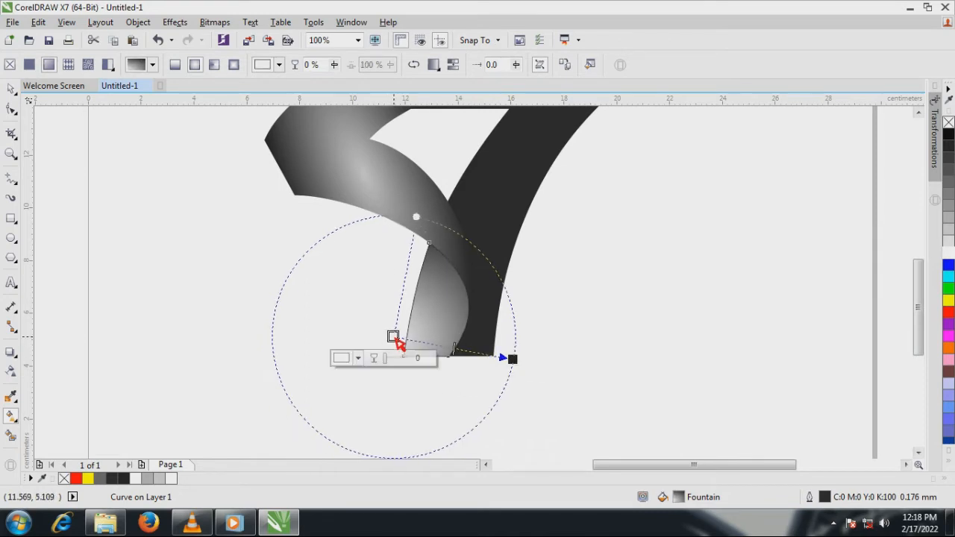
pyautogui.rightClick(949, 123)
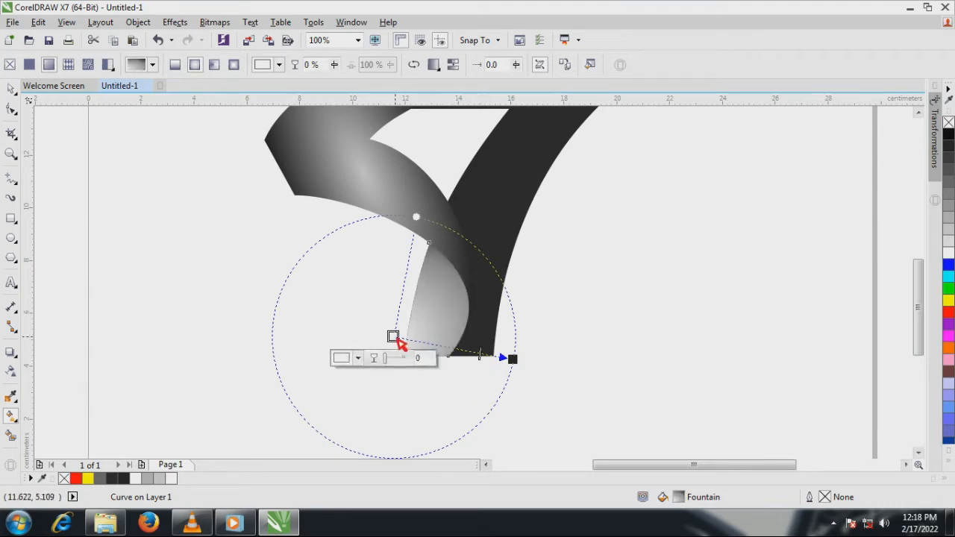
# Nudge the leg piece's gradient centre slightly down-left, and copy that piece's fill to the grey piece at the 7's upper-left corner.
pyautogui.moveTo(395, 337); pyautogui.dragTo(390, 348)
pyautogui.scroll(-1, 451, 399)
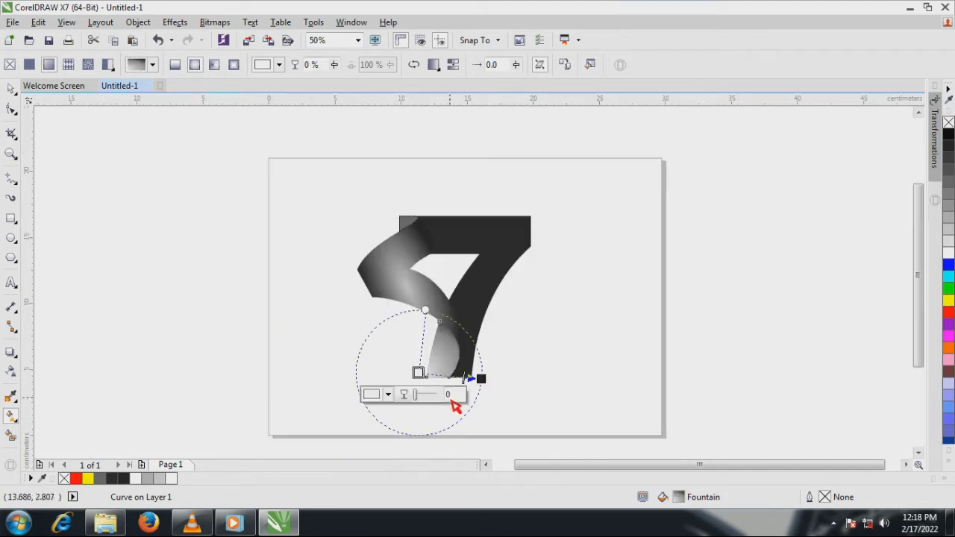
pyautogui.click(410, 231)
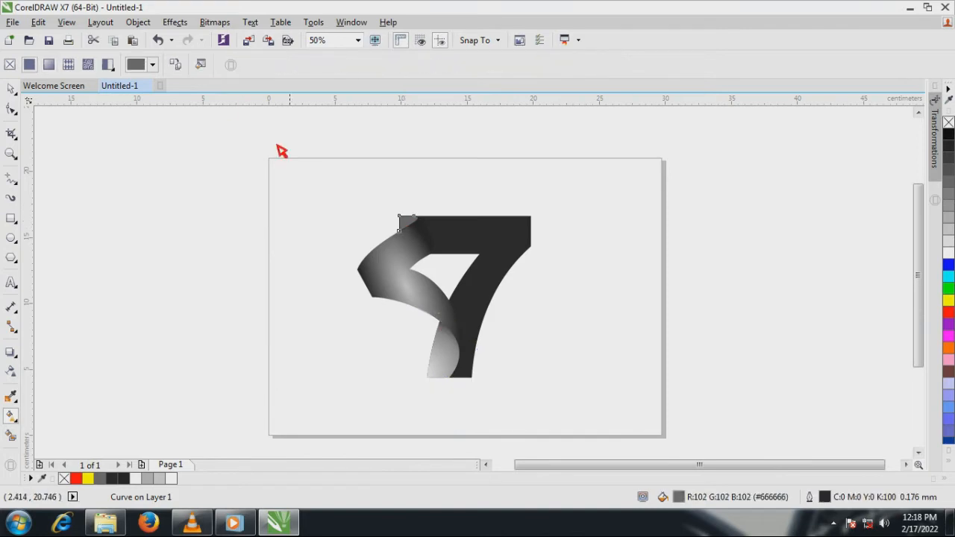
pyautogui.click(177, 66)
pyautogui.click(444, 347)
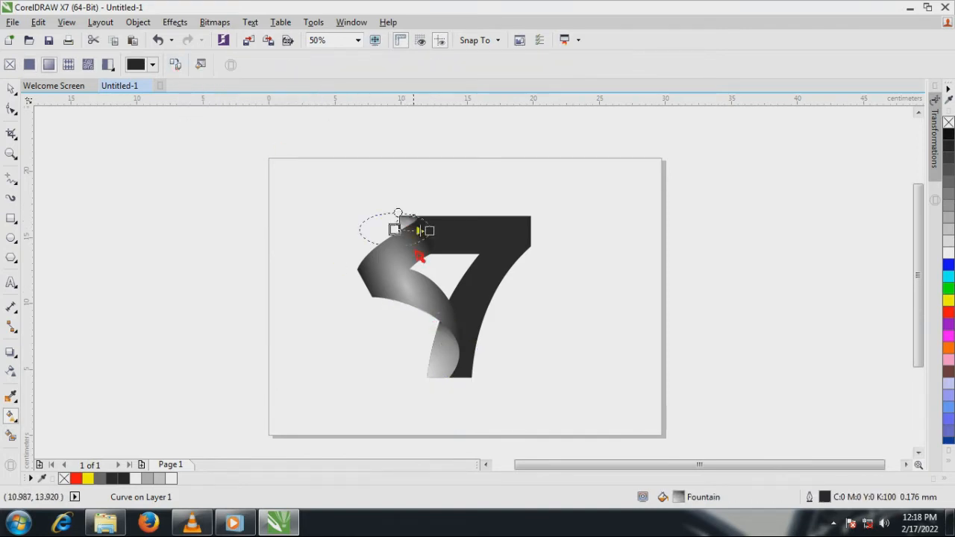
# Reshape the corner piece's elliptical gradient with its light centre above the top edge and dark end just below the piece, and remove its outline.
pyautogui.scroll(2, 414, 240)
pyautogui.moveTo(386, 270); pyautogui.dragTo(433, 261)
pyautogui.moveTo(432, 158)
pyautogui.mouseDown()
pyautogui.moveTo(408, 149)
pyautogui.moveTo(403, 134)
pyautogui.moveTo(393, 140)
pyautogui.mouseUp()
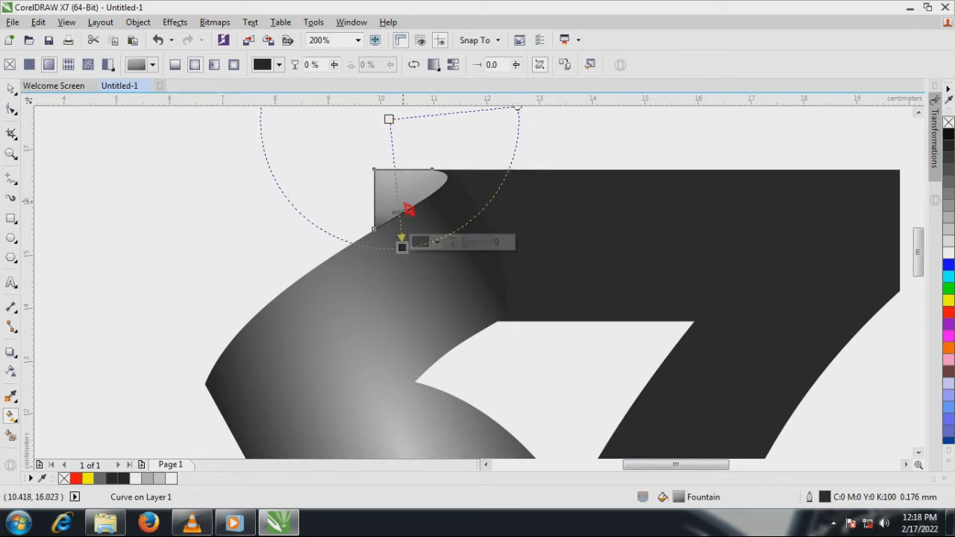
pyautogui.moveTo(393, 122); pyautogui.dragTo(399, 148)
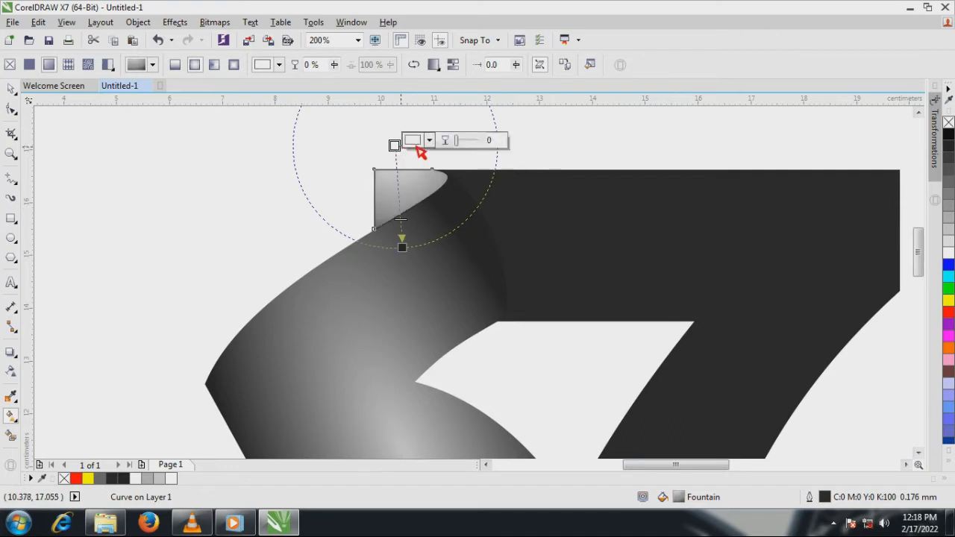
pyautogui.moveTo(403, 248); pyautogui.dragTo(403, 200)
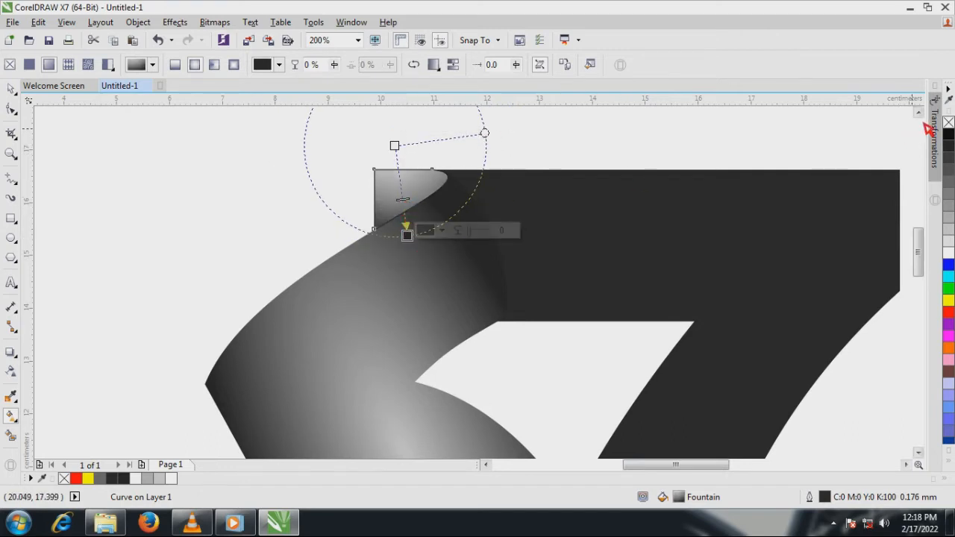
pyautogui.scroll(-1, 393, 182)
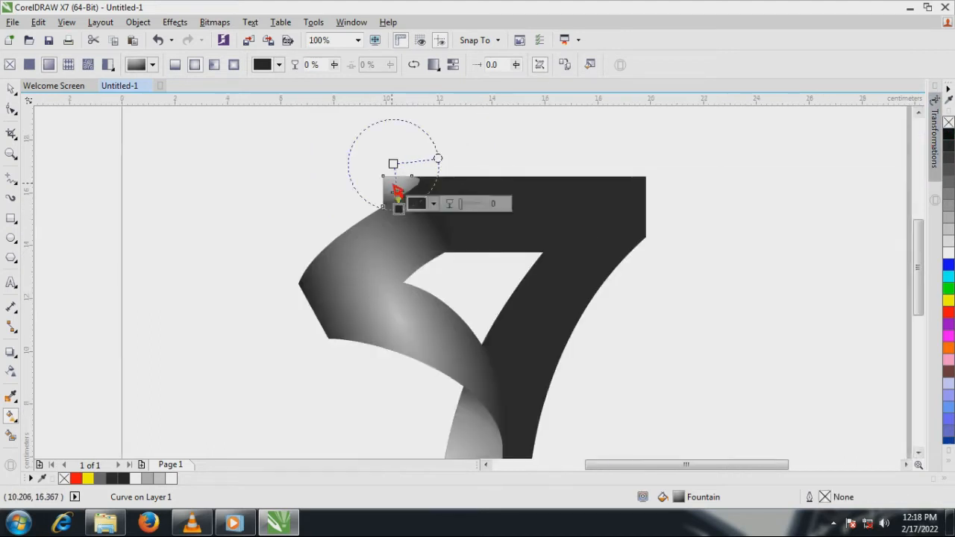
pyautogui.scroll(-1, 415, 217)
pyautogui.click(398, 224)
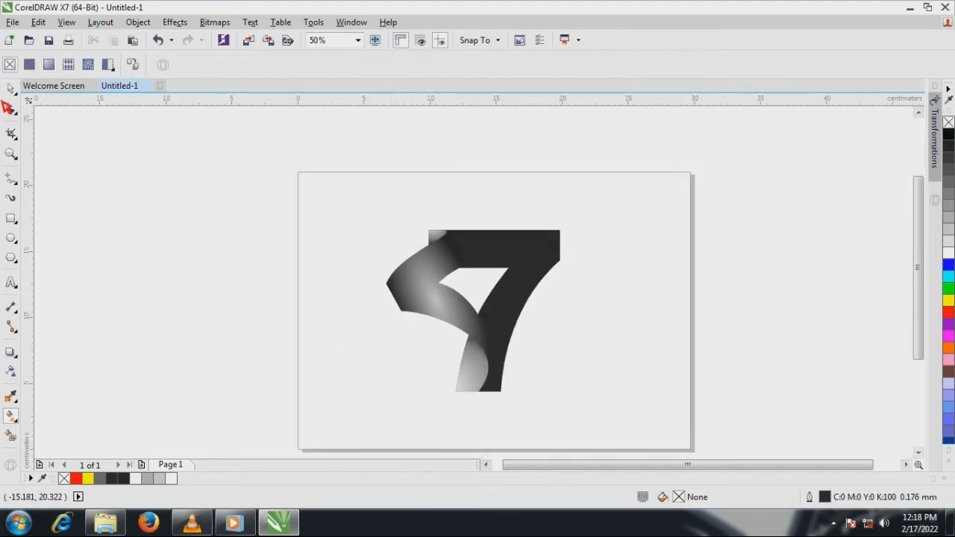
# Fill the large black 7 with mid grey (#808080).
pyautogui.click(12, 88)
pyautogui.click(11, 153)
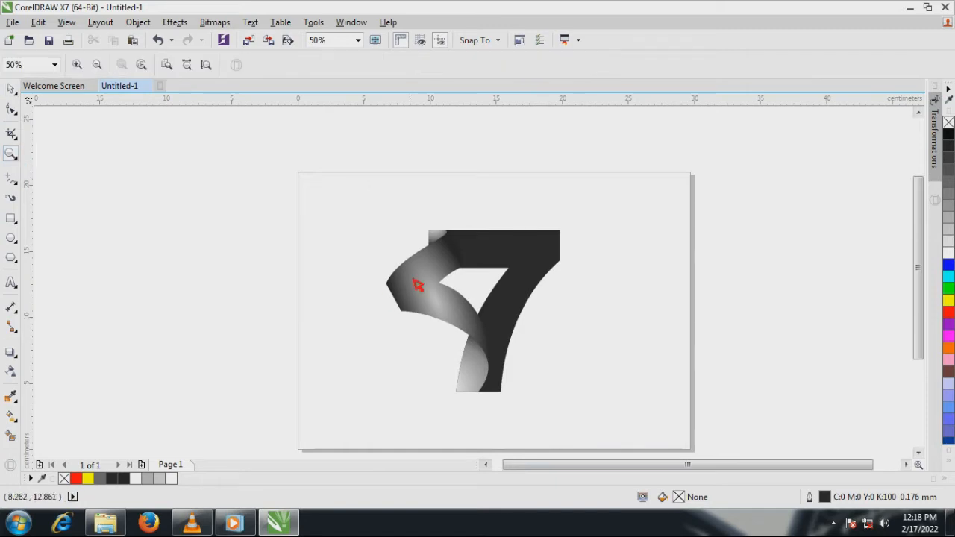
pyautogui.moveTo(387, 220); pyautogui.dragTo(618, 418)
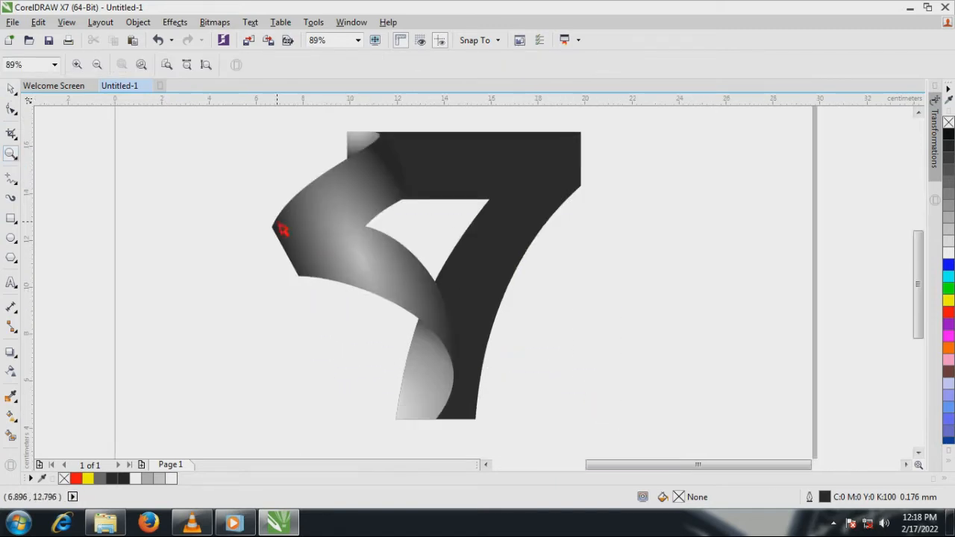
pyautogui.click(12, 91)
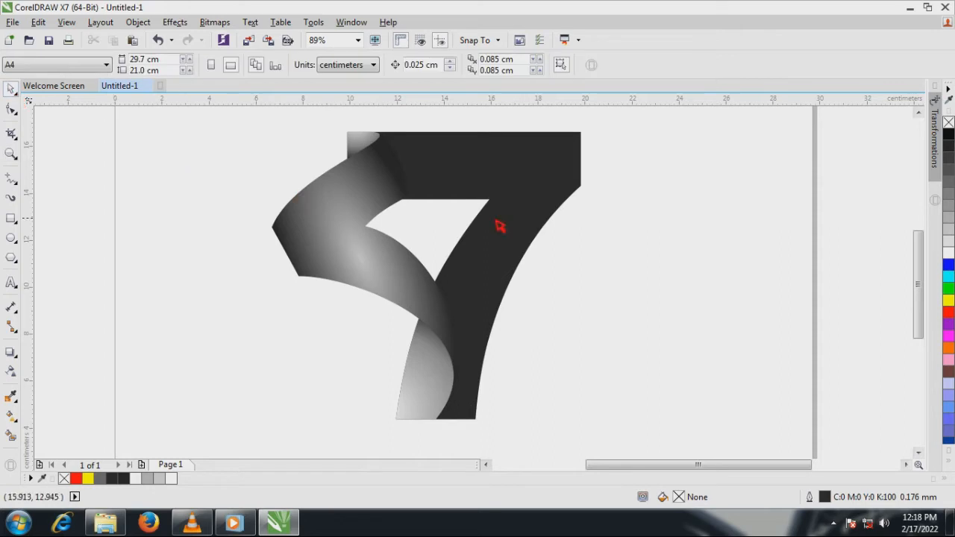
pyautogui.click(520, 226)
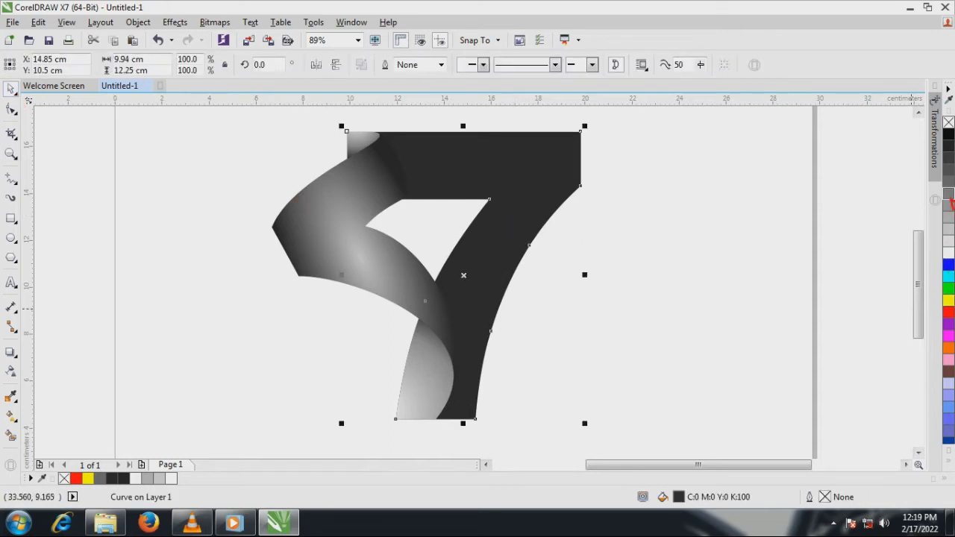
pyautogui.click(949, 195)
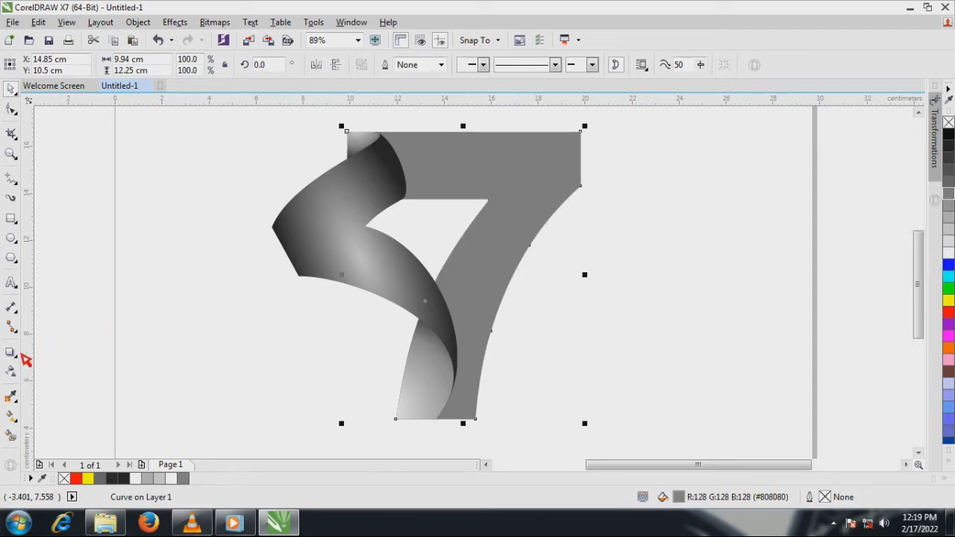
# Apply a one-step inside contour with a 0.16 cm offset to the grey 7.
pyautogui.click(20, 363)
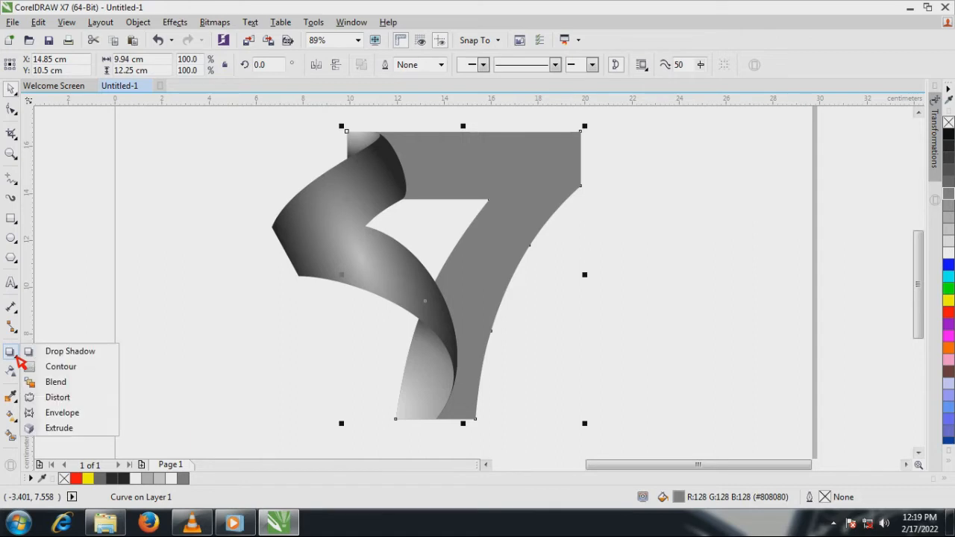
pyautogui.click(47, 368)
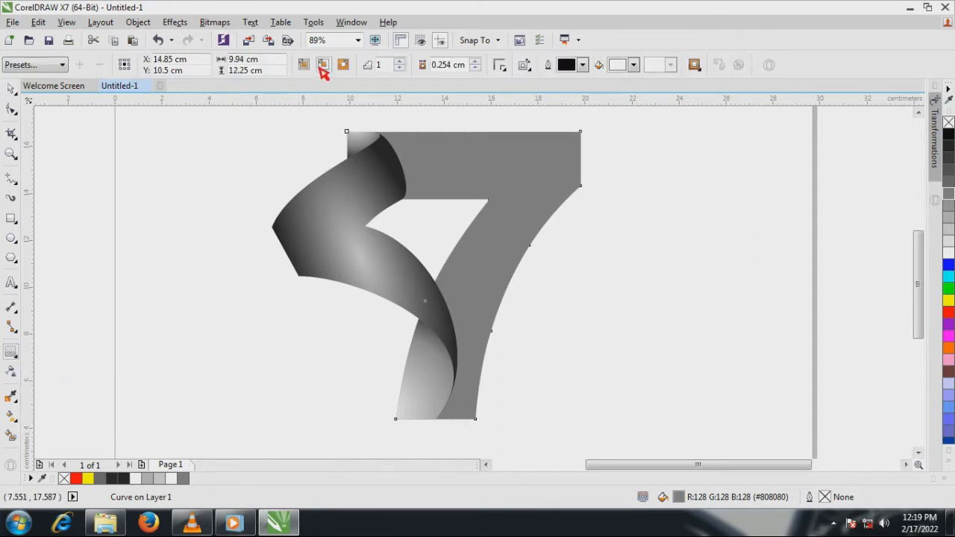
pyautogui.click(324, 67)
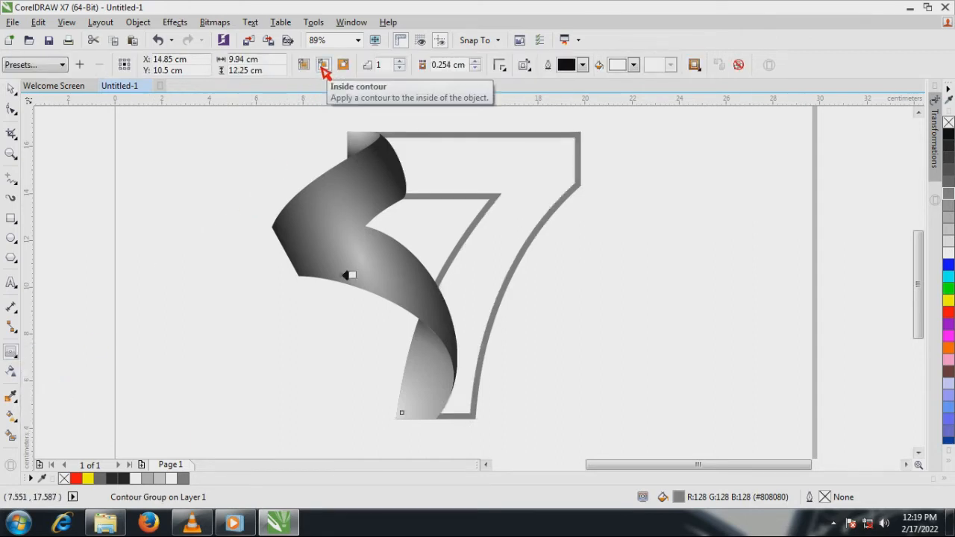
pyautogui.scroll(3, 366, 284)
pyautogui.scroll(-1, 384, 272)
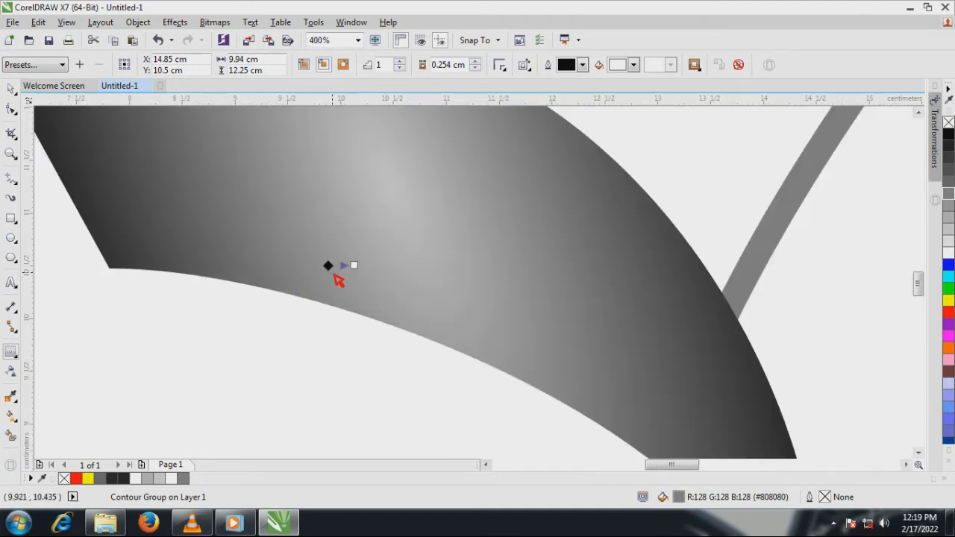
pyautogui.moveTo(345, 272); pyautogui.dragTo(349, 271)
pyautogui.scroll(-3, 350, 271)
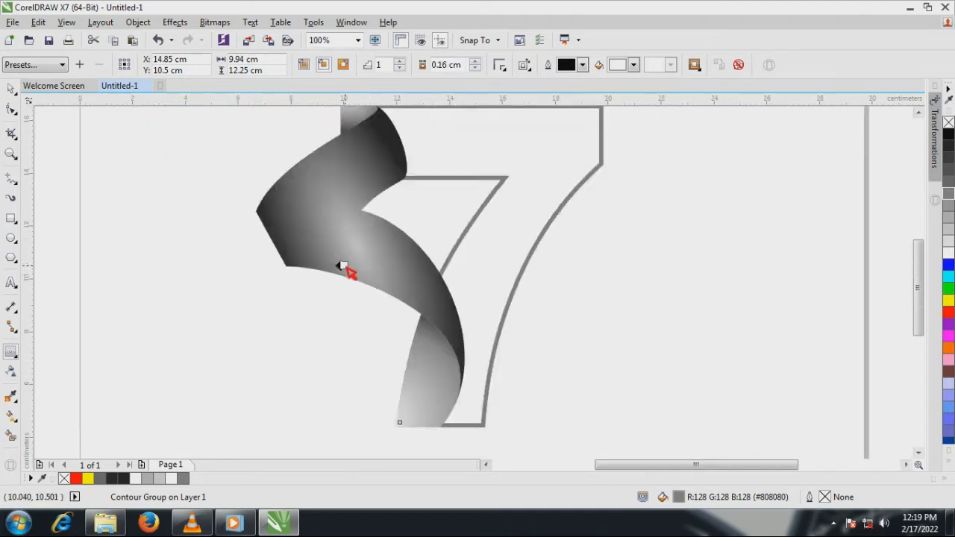
pyautogui.scroll(1, 382, 242)
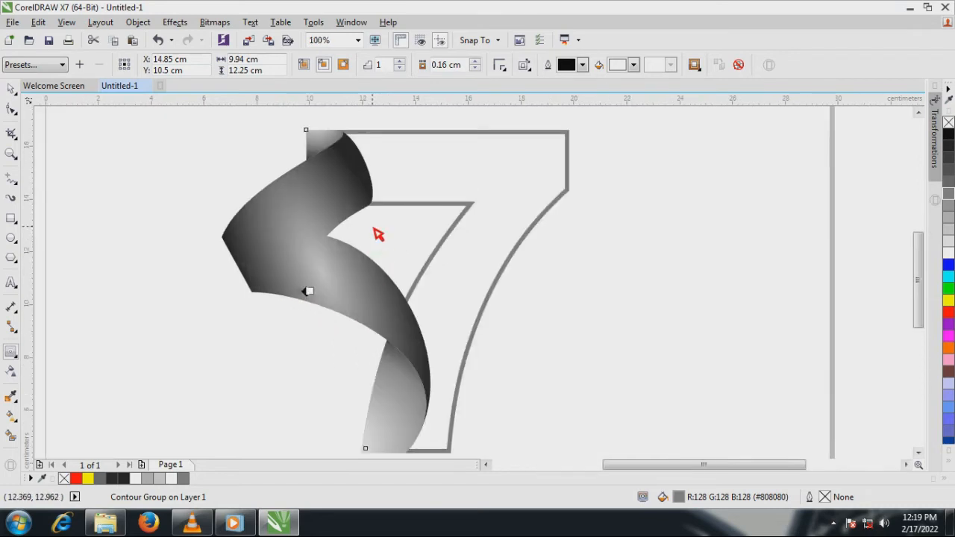
# Break the 7's contour group apart into separate outer and inner shapes and clear the selection.
pyautogui.click(139, 24)
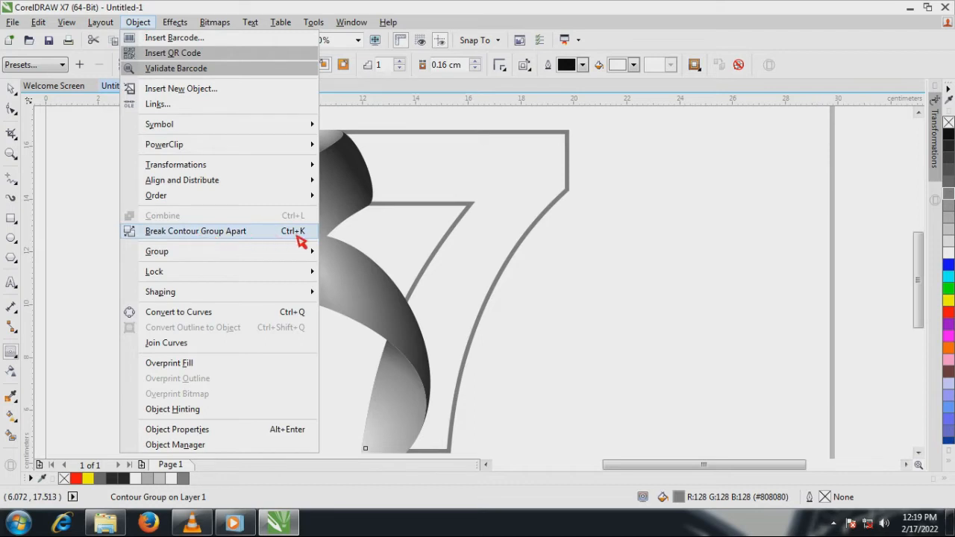
pyautogui.click(302, 233)
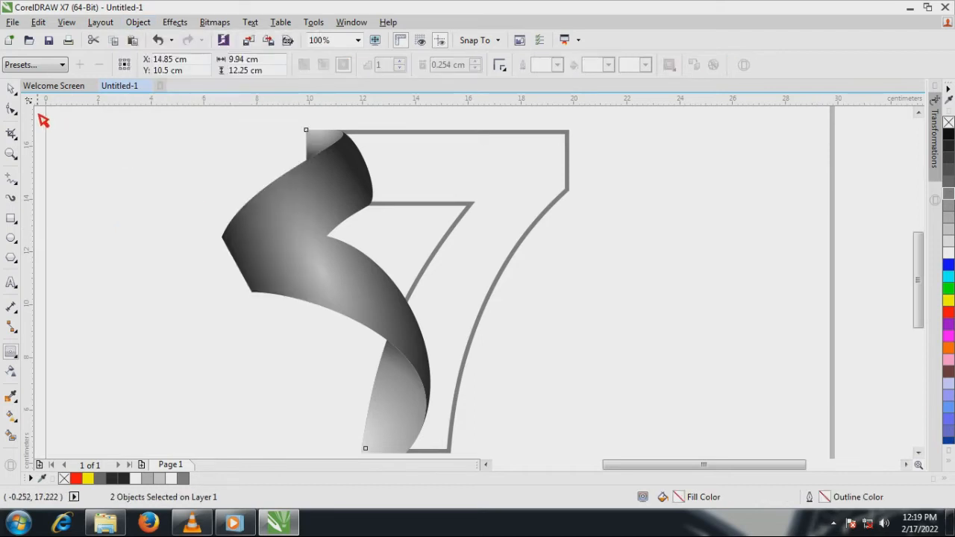
pyautogui.click(12, 92)
pyautogui.click(115, 142)
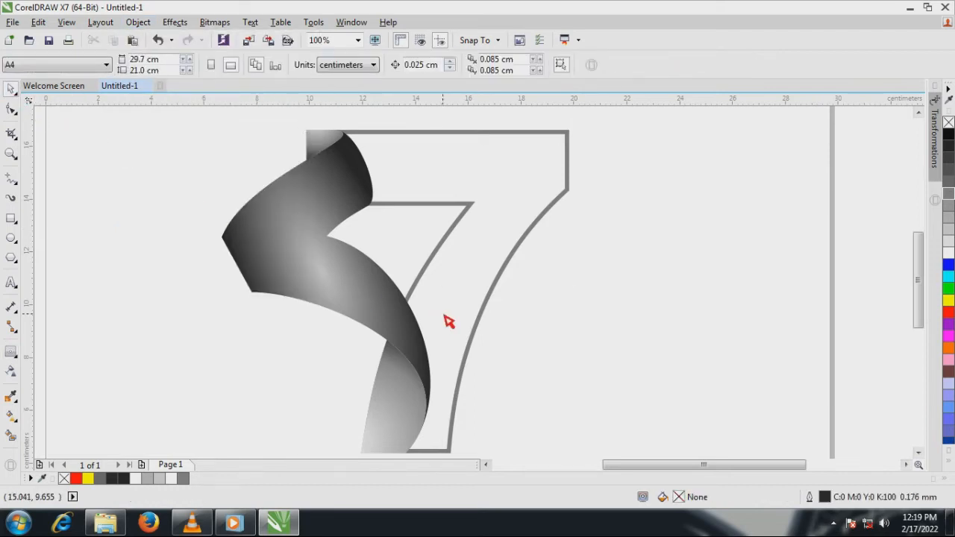
# Test that the white inner 7 is detached by moving it aside, and undo the move.
pyautogui.moveTo(445, 316); pyautogui.dragTo(510, 322)
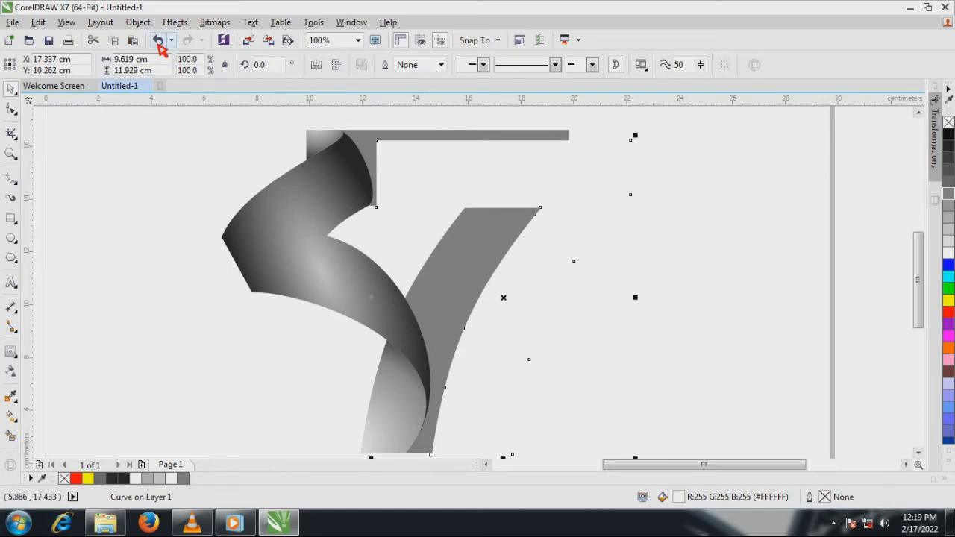
pyautogui.click(158, 39)
pyautogui.click(211, 146)
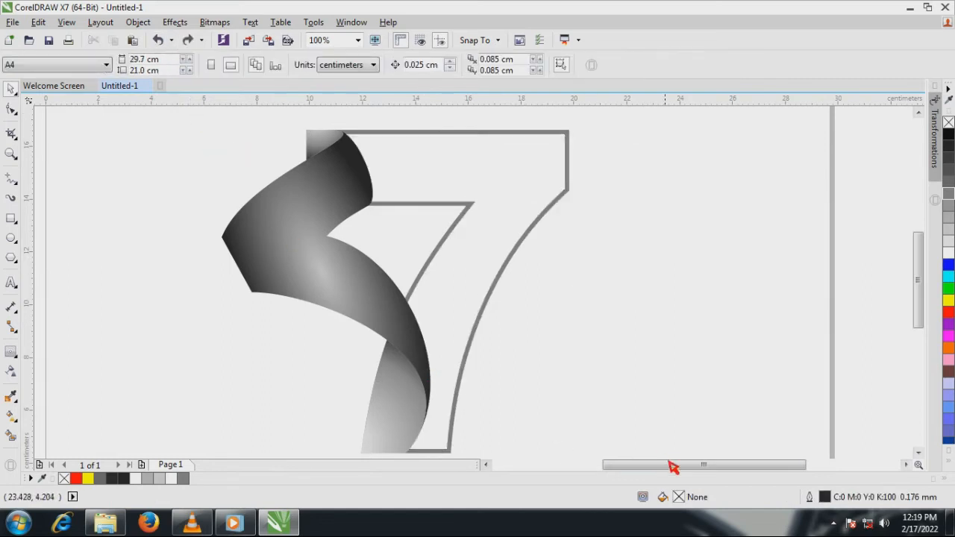
# Bring the Spider-Man and Venom picture from Local Disk (D:) in Windows Explorer into the CorelDRAW page.
pyautogui.scroll(-2, 674, 466)
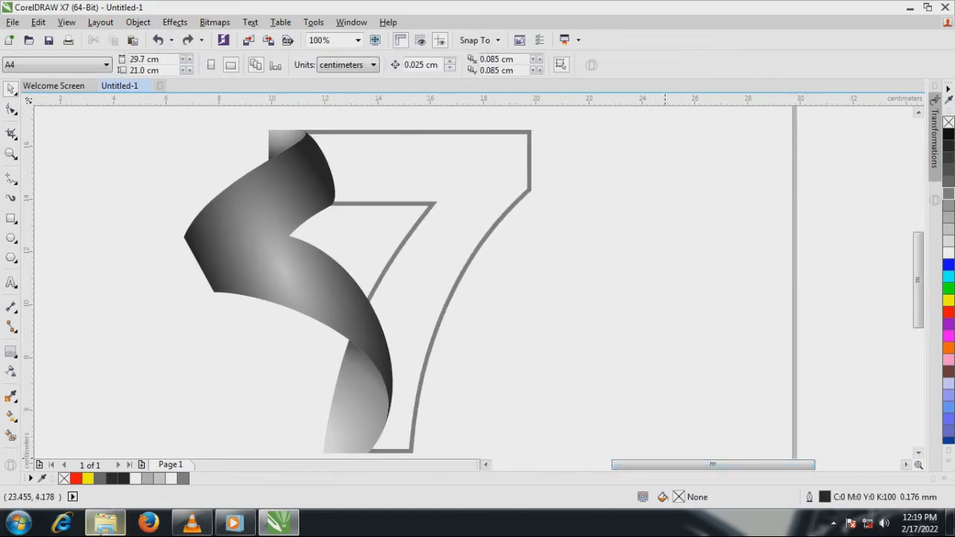
pyautogui.click(104, 524)
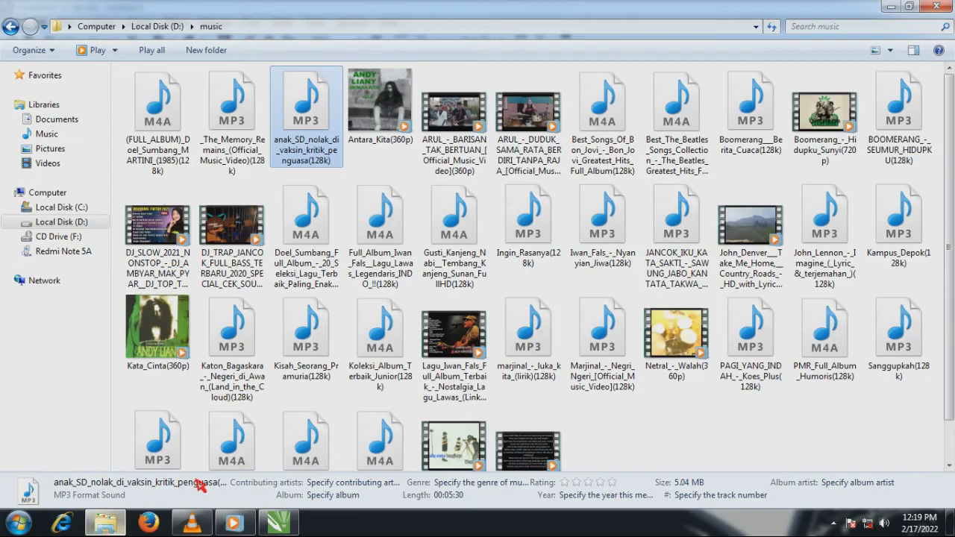
pyautogui.click(73, 224)
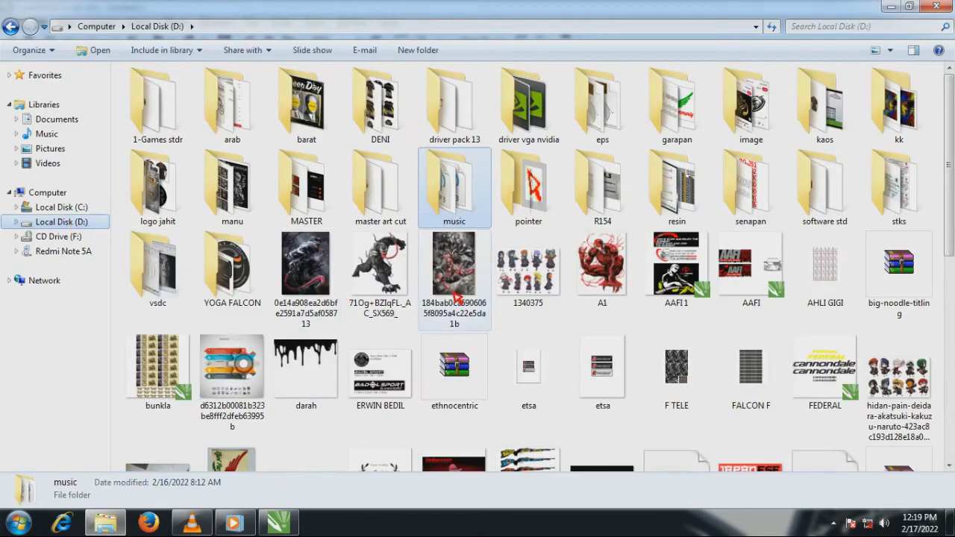
pyautogui.moveTo(454, 265); pyautogui.dragTo(313, 501)
pyautogui.moveTo(292, 531); pyautogui.dragTo(665, 331)
pyautogui.scroll(-3, 549, 292)
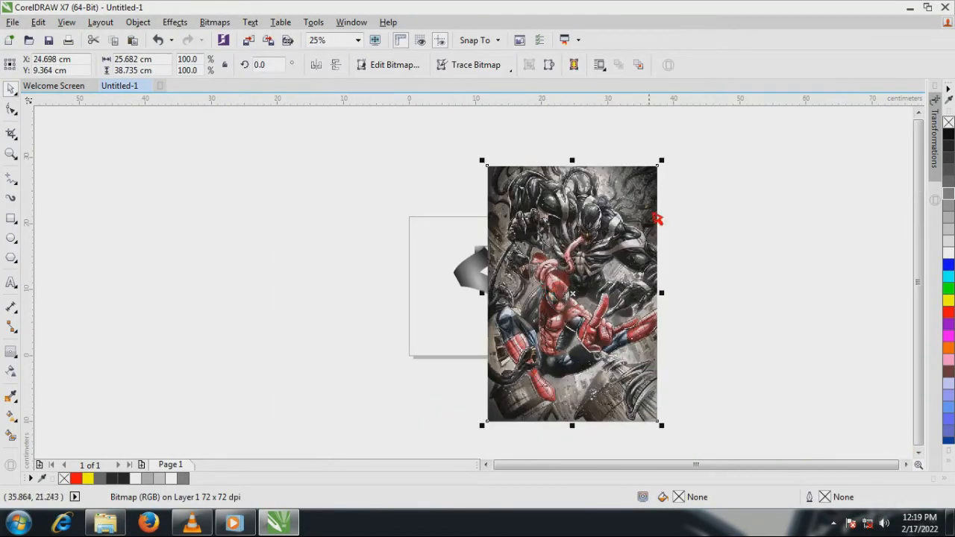
# Scale the picture proportionally to 31.3% and place it over the 7.
pyautogui.moveTo(662, 162); pyautogui.dragTo(598, 254)
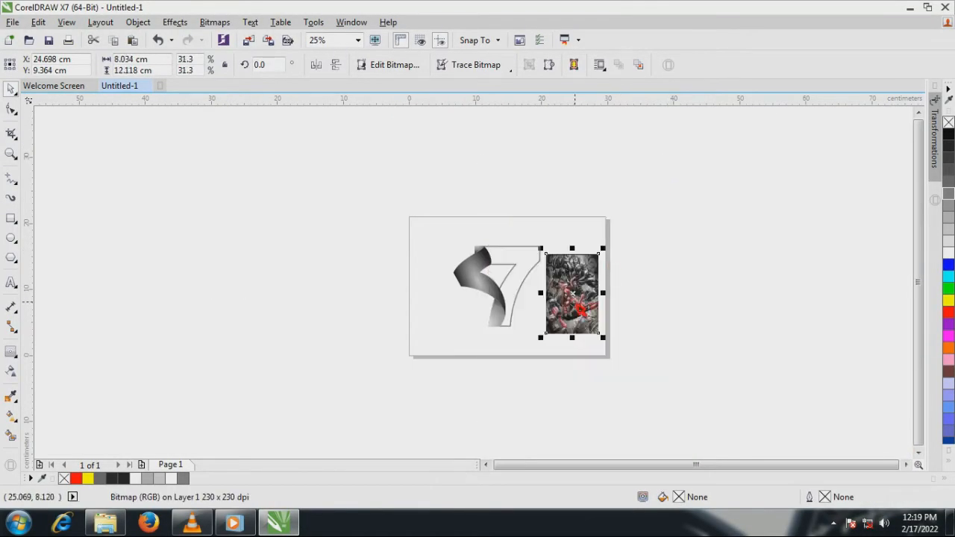
pyautogui.moveTo(567, 295); pyautogui.dragTo(535, 334)
pyautogui.scroll(4, 523, 297)
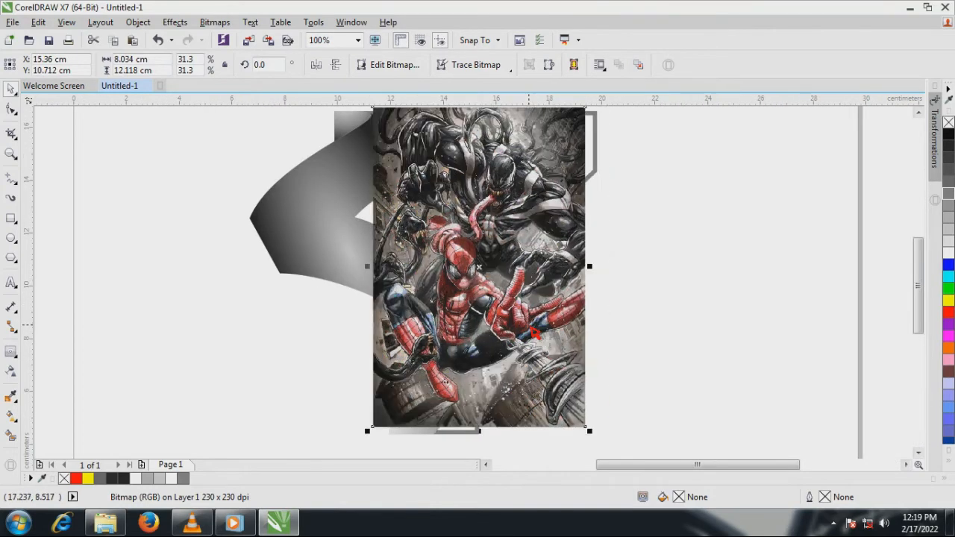
# Send the picture to the back, enlarge it to 33.7% and align it behind the 7's stem and top bar.
pyautogui.hotkey('shift', 'pagedown')
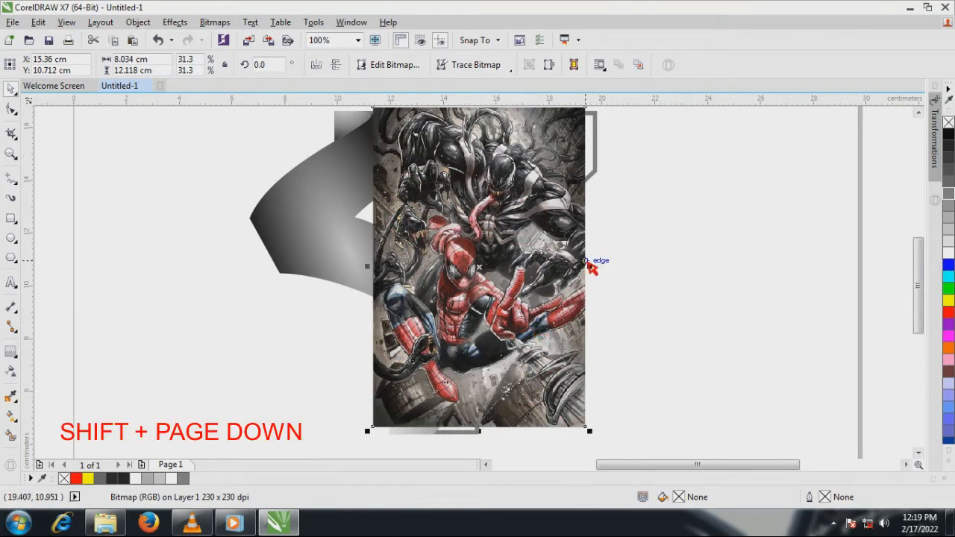
pyautogui.moveTo(572, 298); pyautogui.dragTo(582, 298)
pyautogui.scroll(-1, 497, 277)
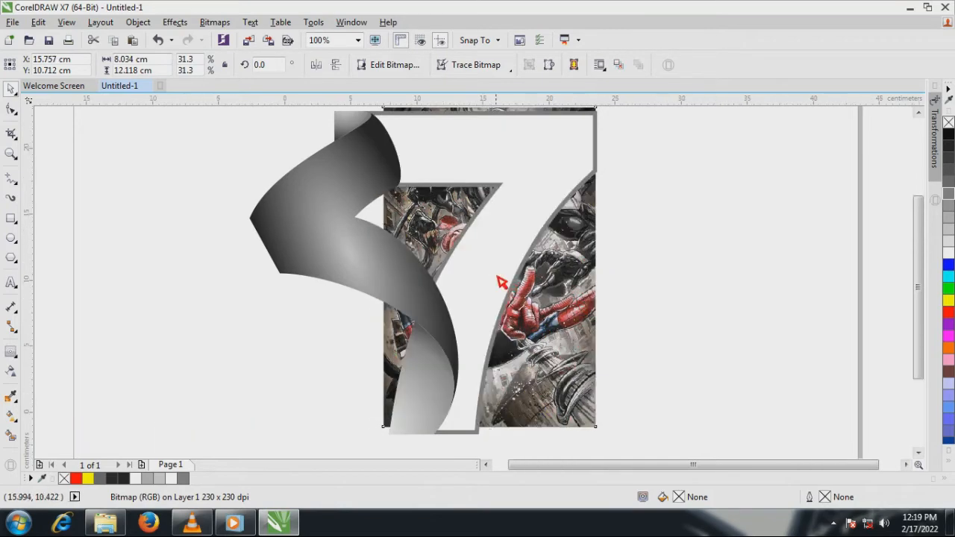
pyautogui.moveTo(555, 360)
pyautogui.mouseDown()
pyautogui.moveTo(567, 369)
pyautogui.moveTo(549, 355)
pyautogui.mouseUp()
pyautogui.scroll(1, 507, 266)
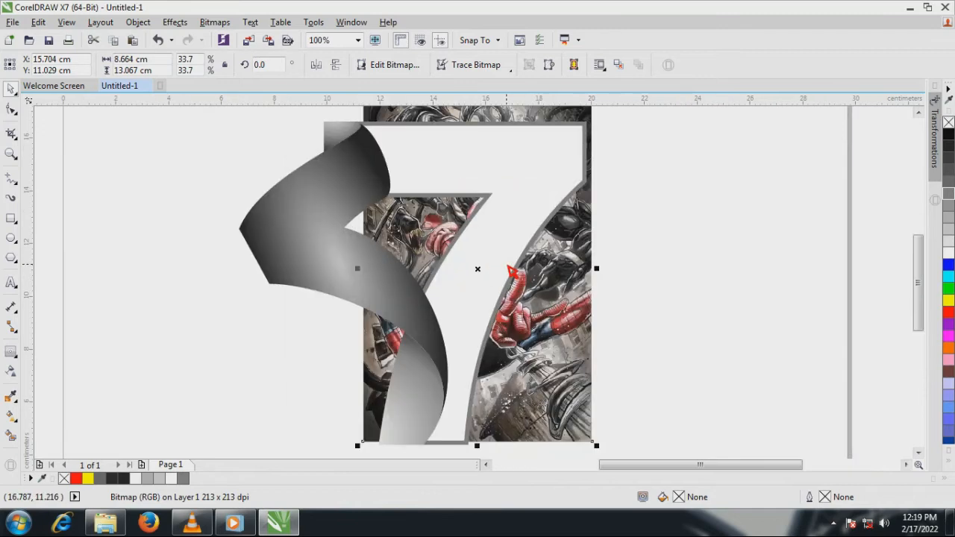
# PowerClip the picture inside the white inner 7.
pyautogui.rightClick(558, 308)
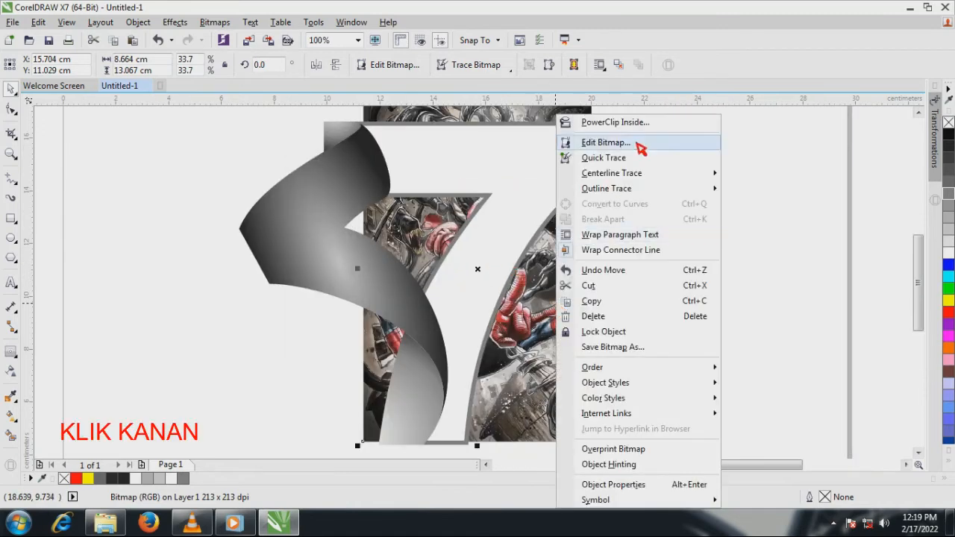
pyautogui.click(654, 130)
pyautogui.click(539, 171)
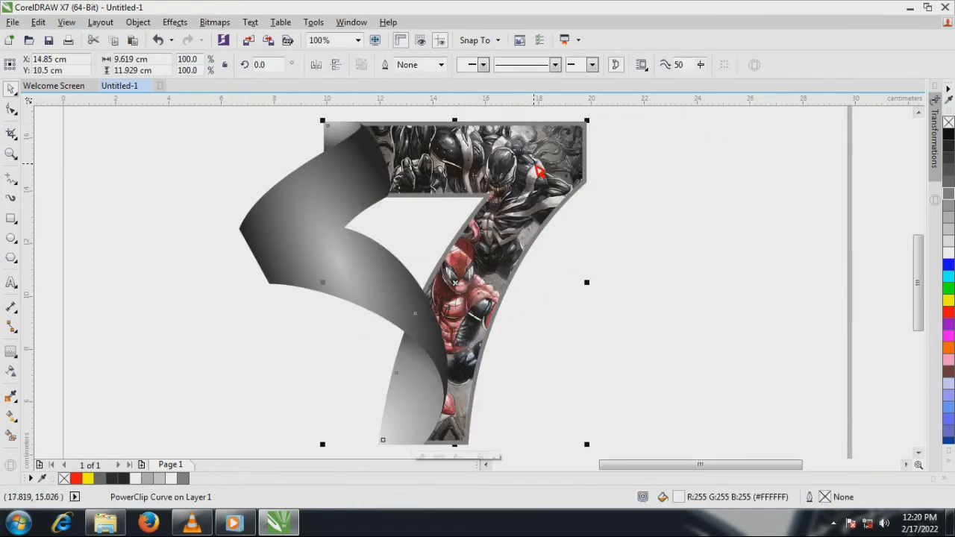
# Open the PowerClip contents of the 7 for editing and select the comic picture inside it.
pyautogui.scroll(-1, 537, 179)
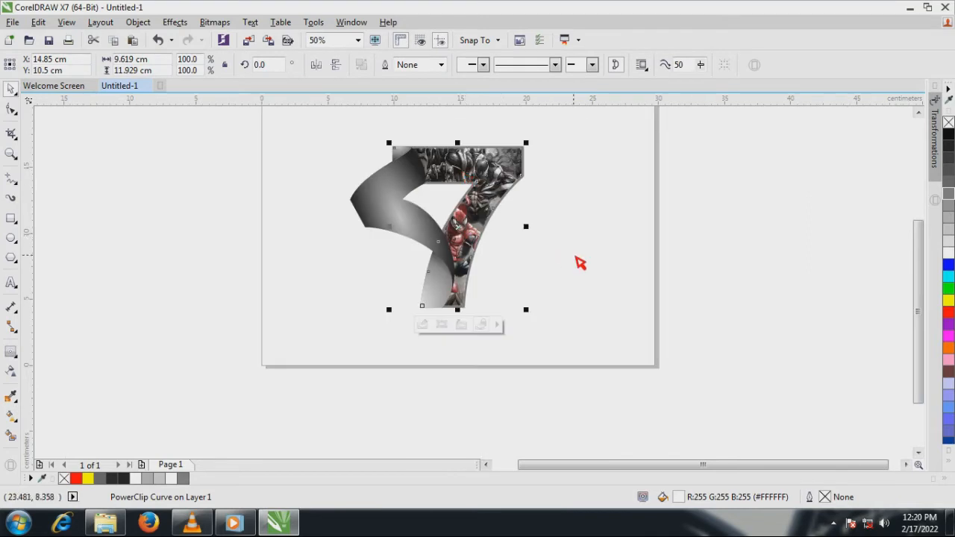
pyautogui.click(581, 263)
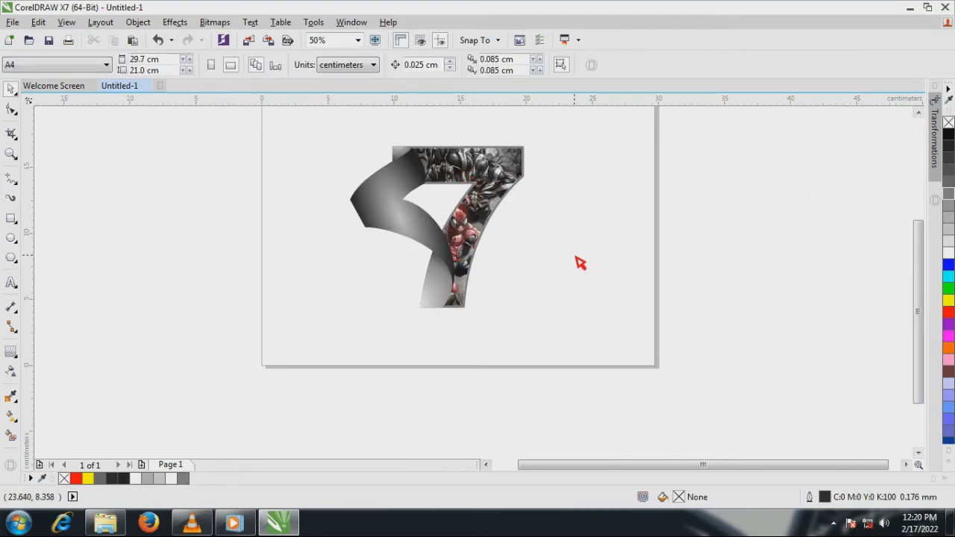
pyautogui.click(12, 155)
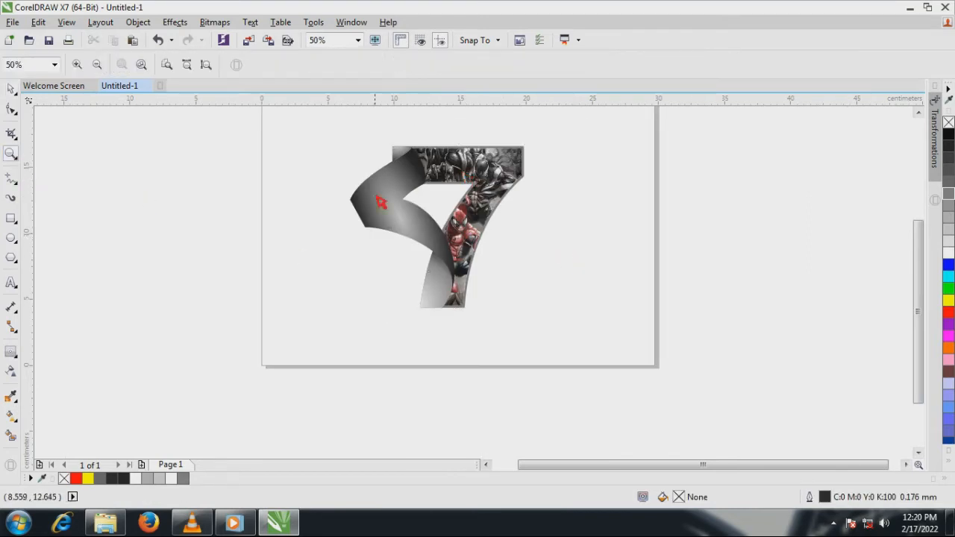
pyautogui.moveTo(349, 139); pyautogui.dragTo(565, 323)
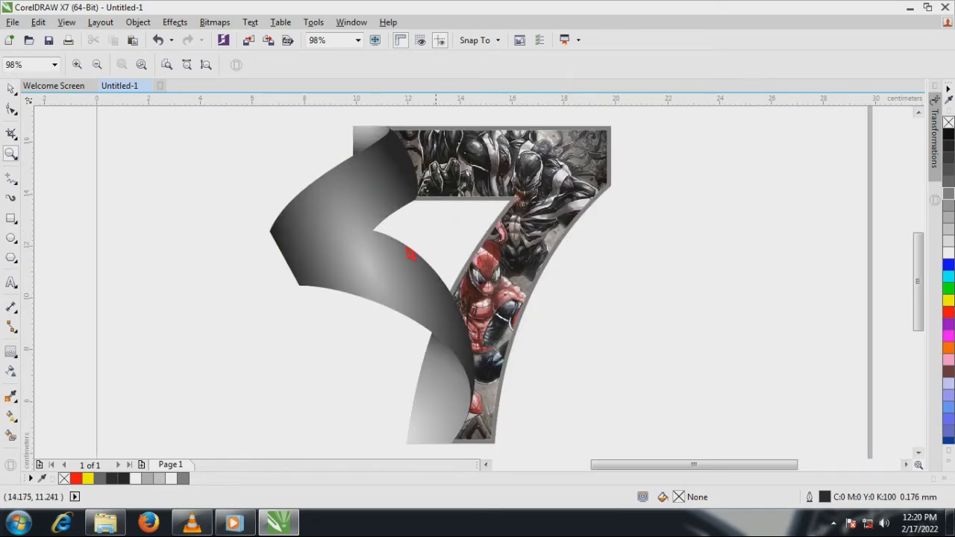
pyautogui.press('space')
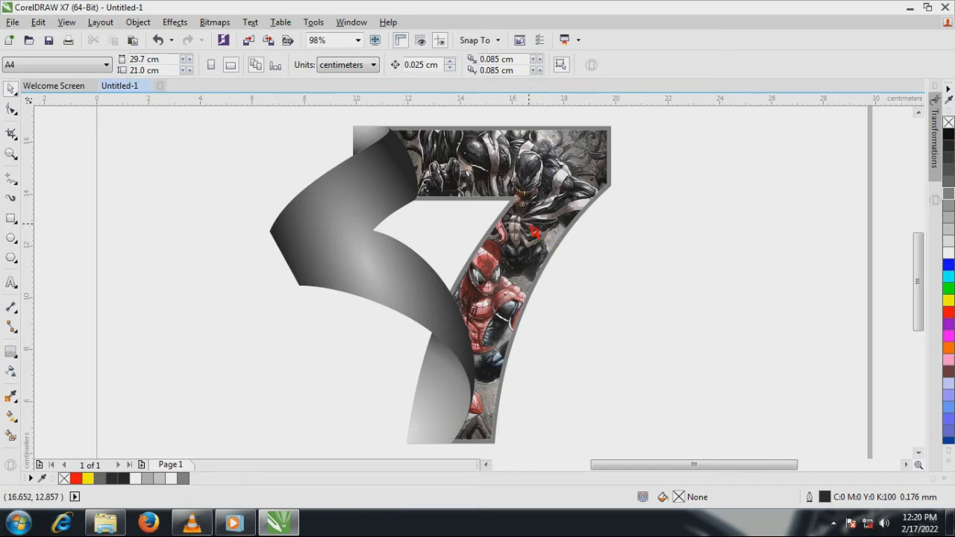
pyautogui.click(530, 224)
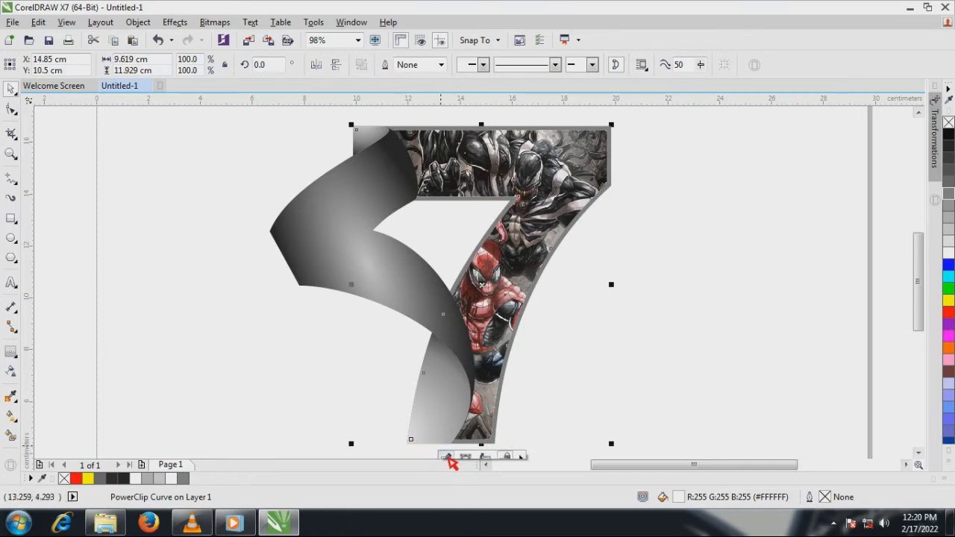
pyautogui.click(447, 458)
pyautogui.click(571, 367)
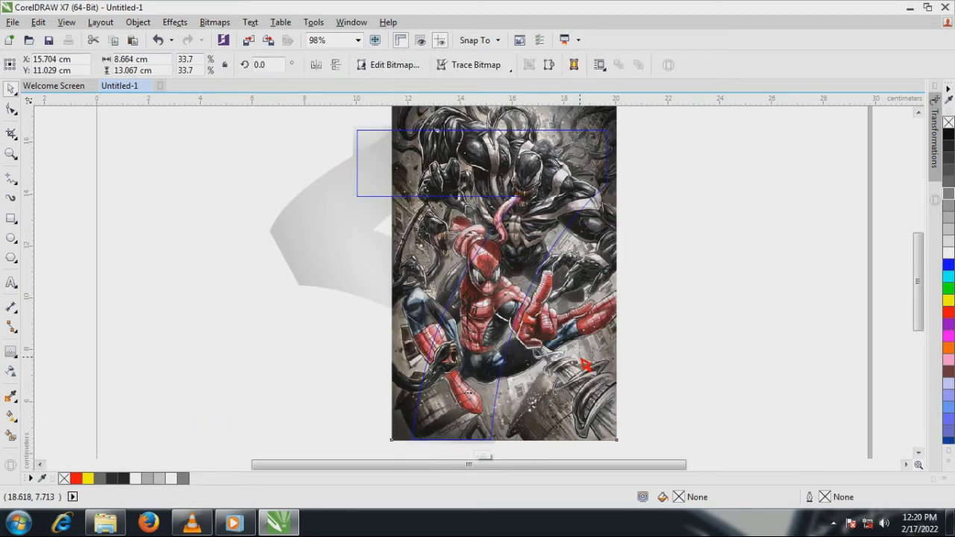
# Apply a linear fountain transparency at about 11.2° to the picture, running from 100% at the stem's left edge to 0 across the stem.
pyautogui.click(12, 372)
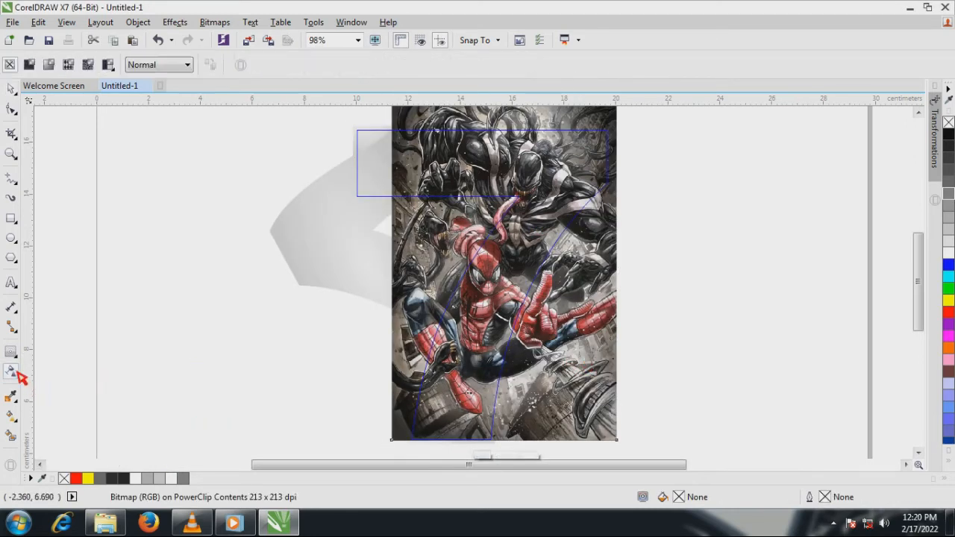
pyautogui.click(48, 64)
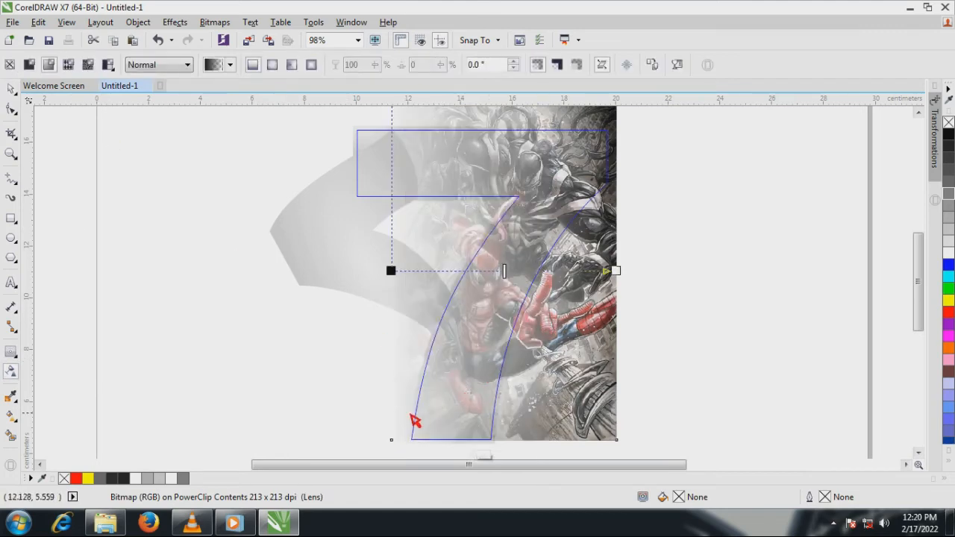
pyautogui.moveTo(396, 409); pyautogui.dragTo(520, 327)
pyautogui.moveTo(416, 407); pyautogui.dragTo(418, 360)
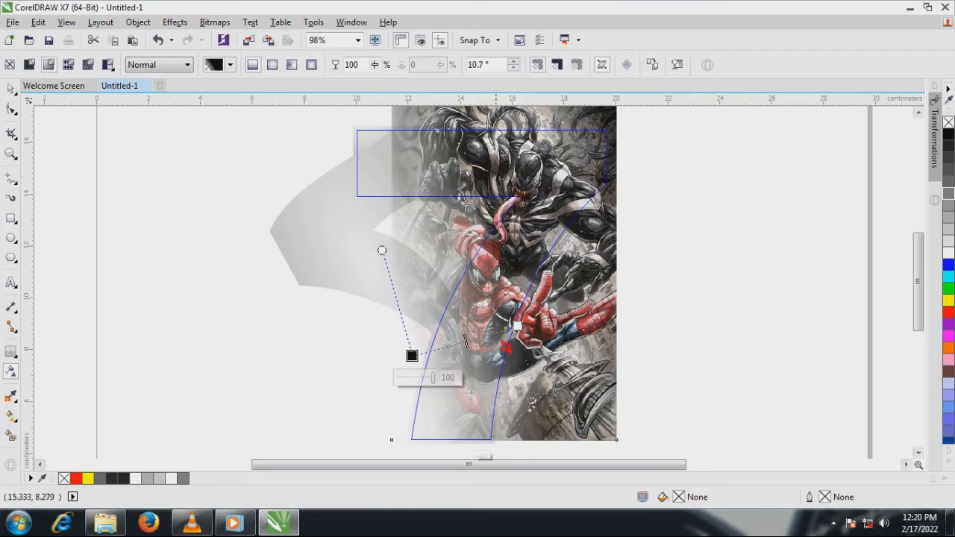
pyautogui.moveTo(519, 328); pyautogui.dragTo(501, 336)
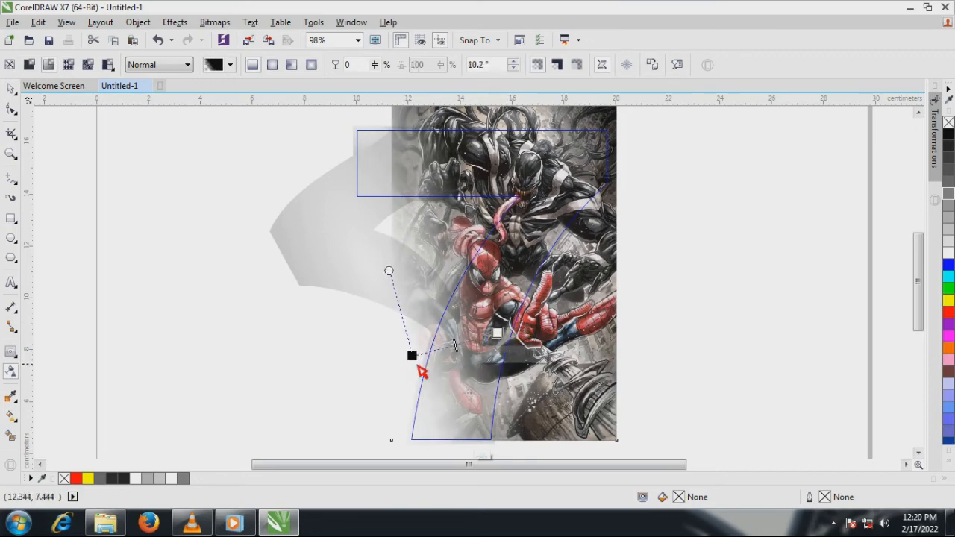
pyautogui.moveTo(415, 359); pyautogui.dragTo(438, 359)
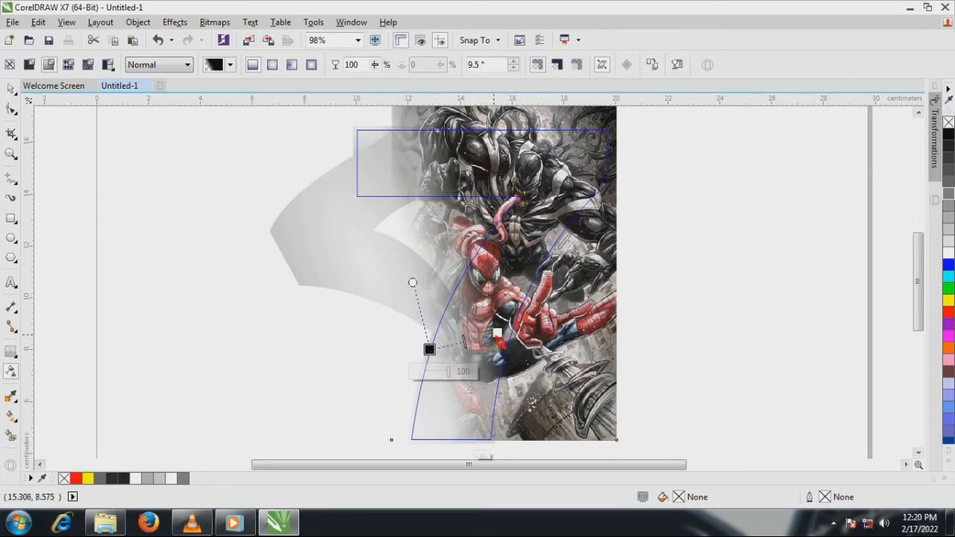
pyautogui.moveTo(494, 336); pyautogui.dragTo(497, 332)
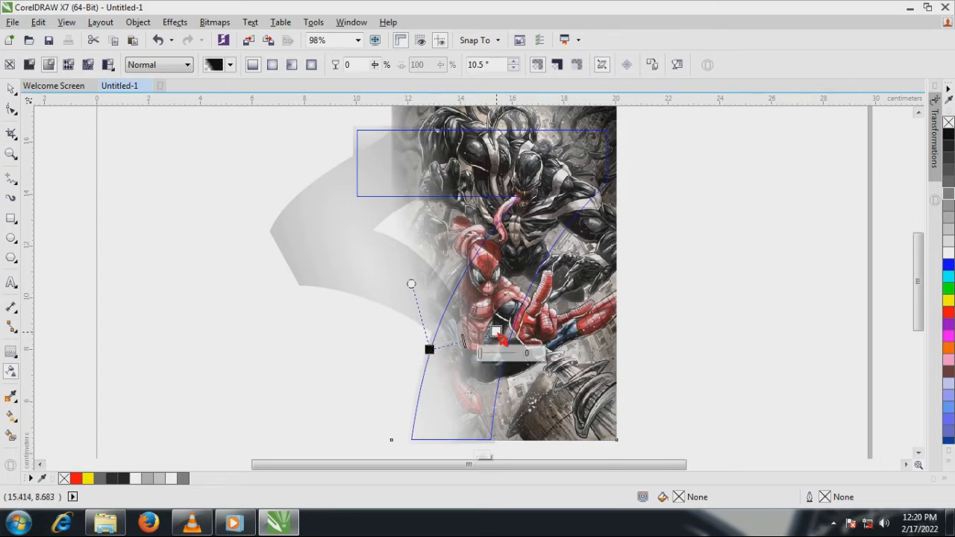
pyautogui.moveTo(436, 357); pyautogui.dragTo(440, 354)
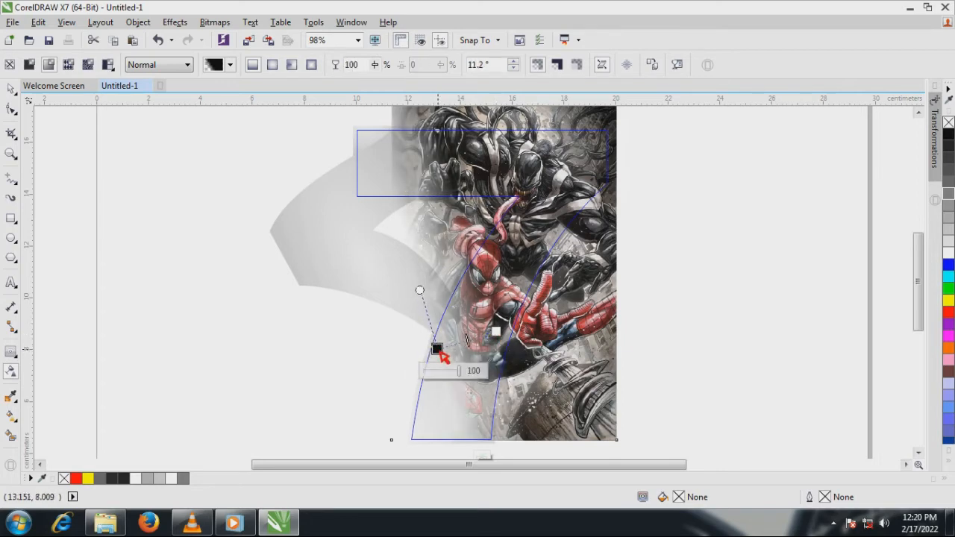
# Finish editing the PowerClip contents and deselect the 7.
pyautogui.click(12, 90)
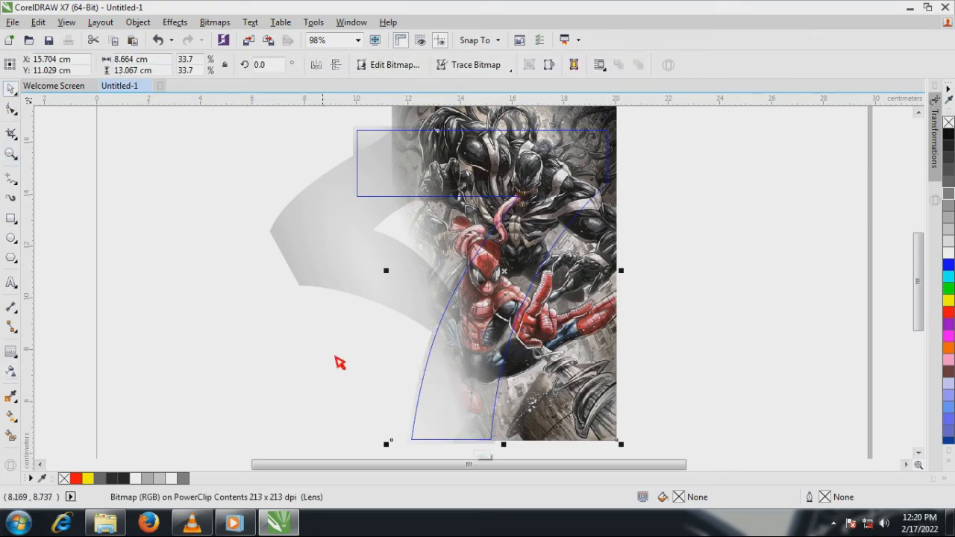
pyautogui.scroll(-1, 924, 312)
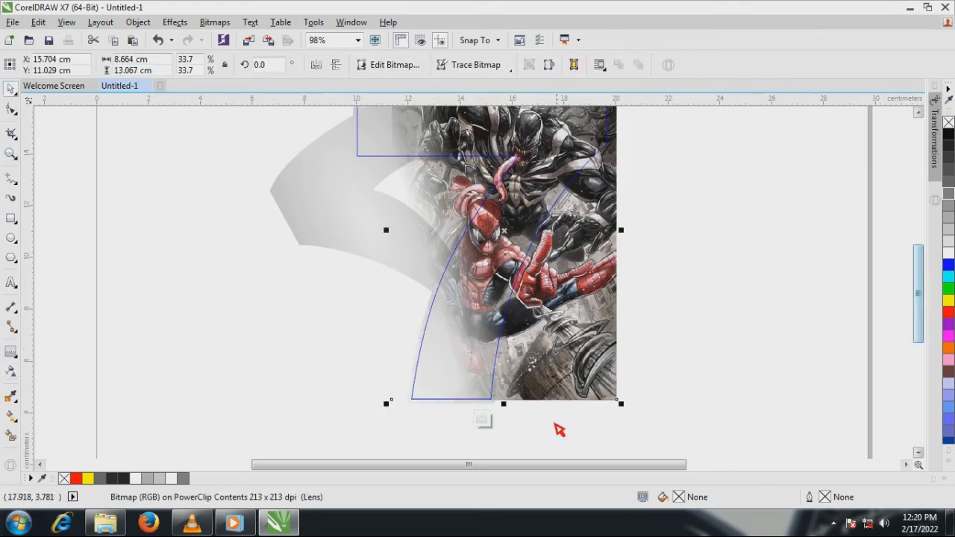
pyautogui.click(486, 420)
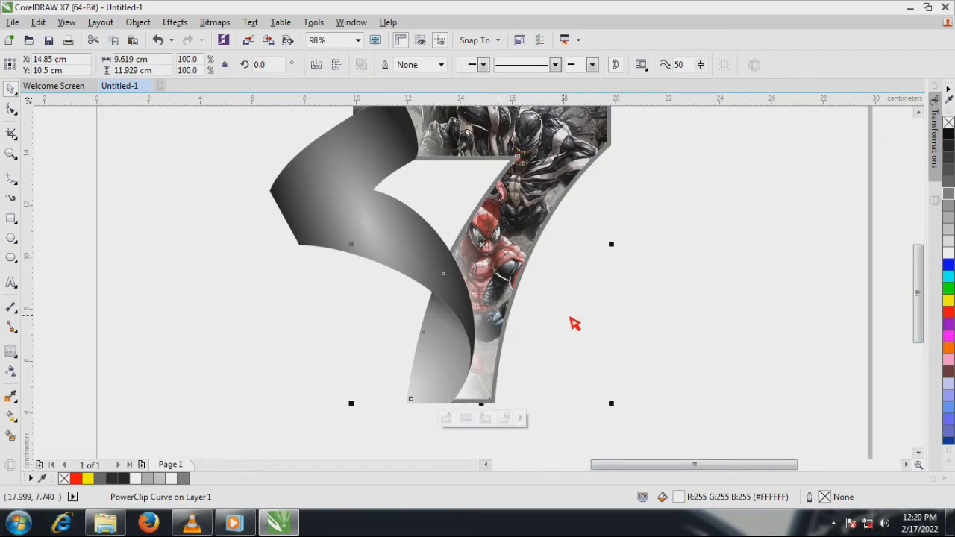
pyautogui.click(650, 358)
pyautogui.scroll(-2, 492, 359)
pyautogui.scroll(2, 507, 288)
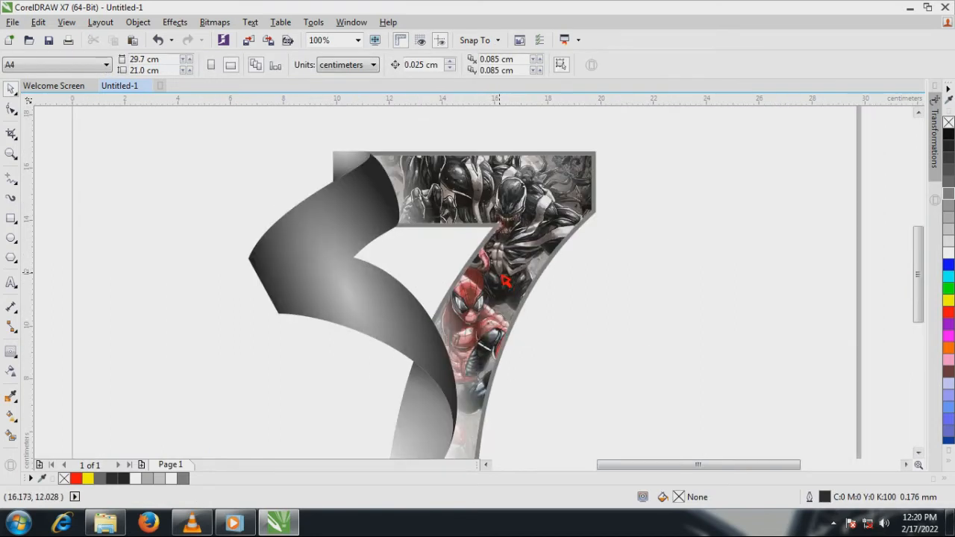
# Fill the PowerClip 7 behind the faded picture with black (#000000).
pyautogui.click(507, 287)
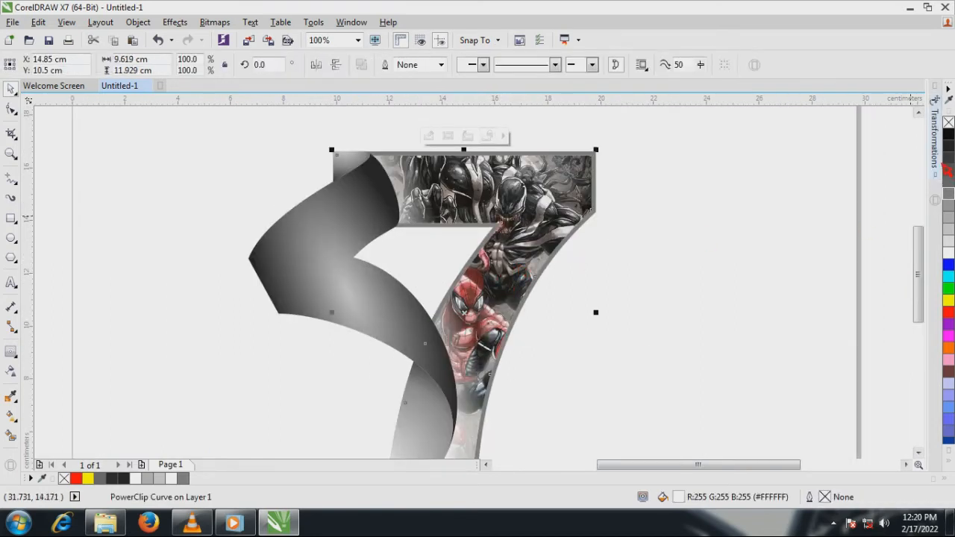
pyautogui.click(949, 158)
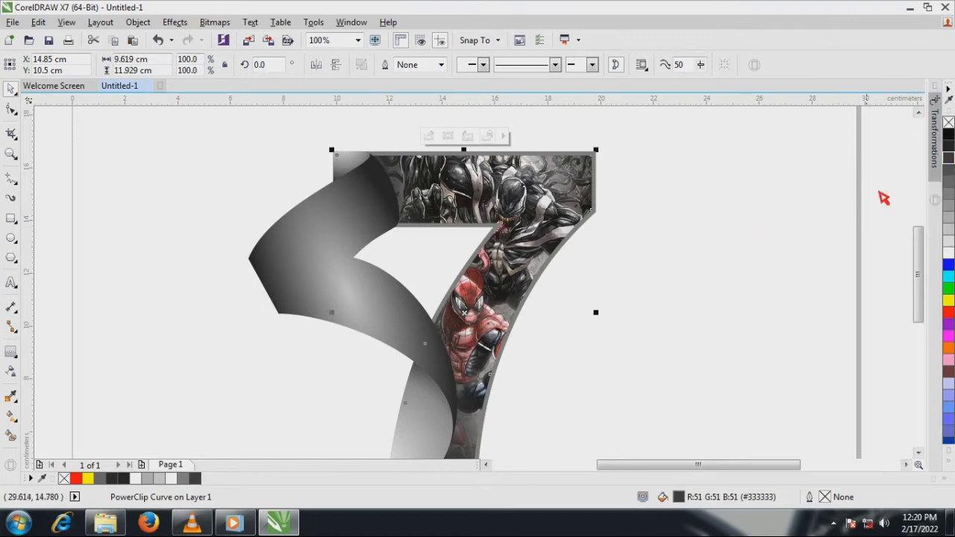
pyautogui.click(948, 134)
pyautogui.click(745, 253)
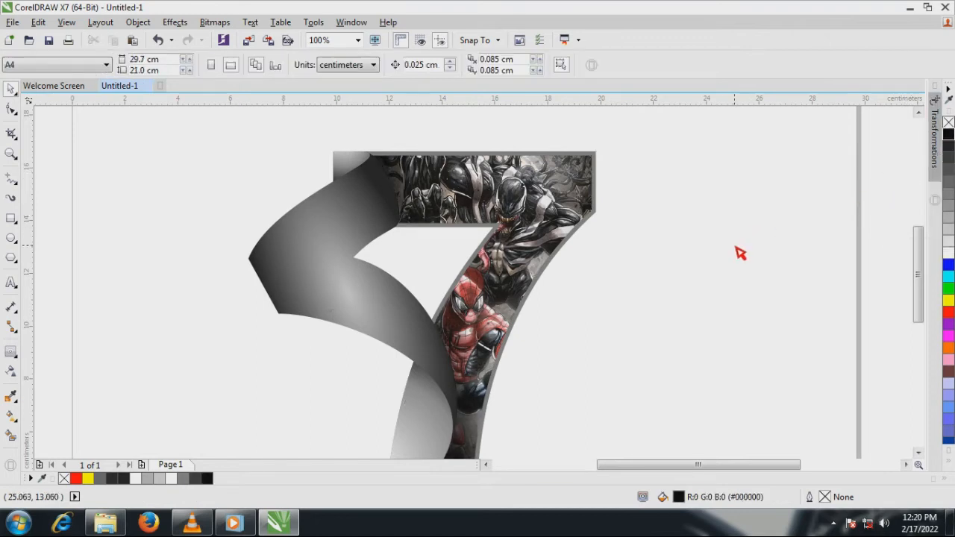
pyautogui.scroll(-2, 493, 240)
pyautogui.scroll(2, 493, 240)
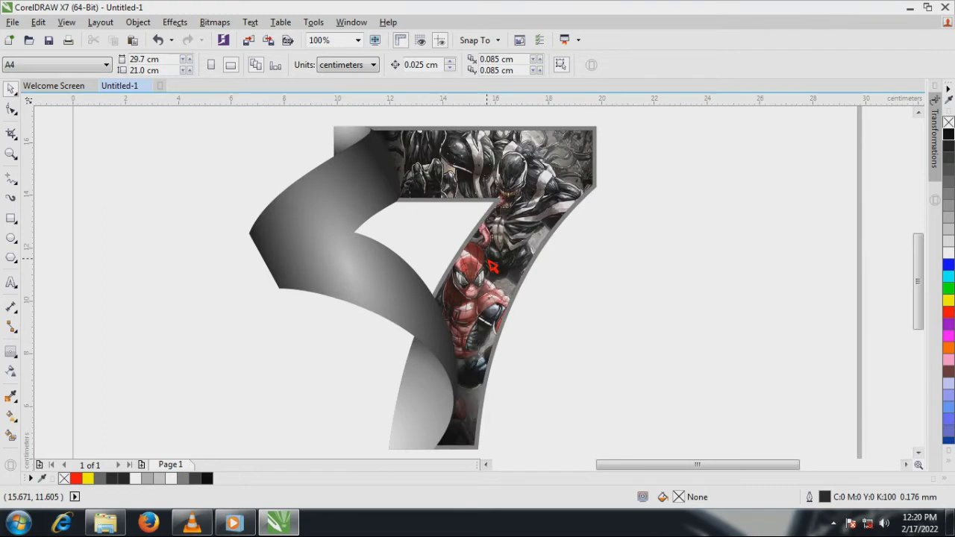
# Reshape the ribbon's elliptical gradient, centring its light area near the inner bend and widening the ellipse for softer shading.
pyautogui.click(574, 156)
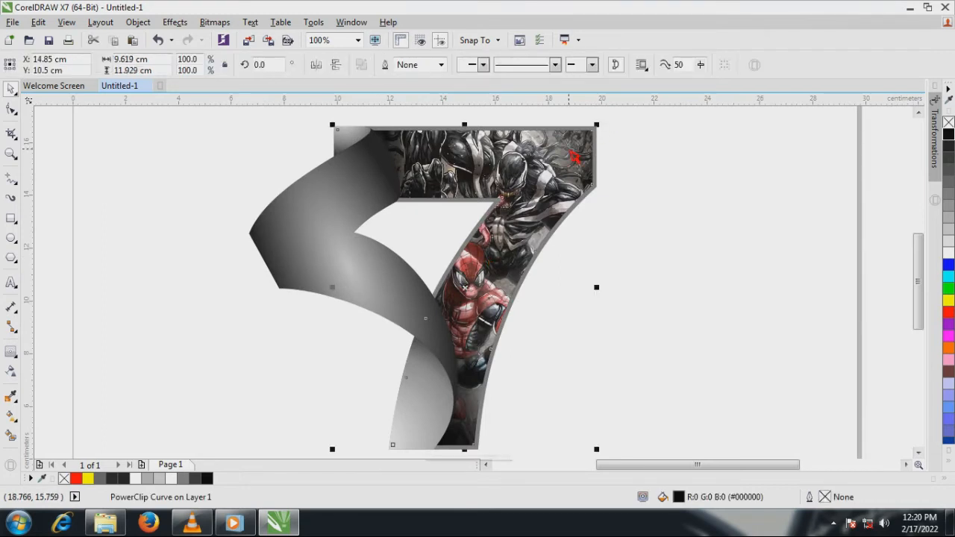
pyautogui.click(318, 292)
pyautogui.click(12, 417)
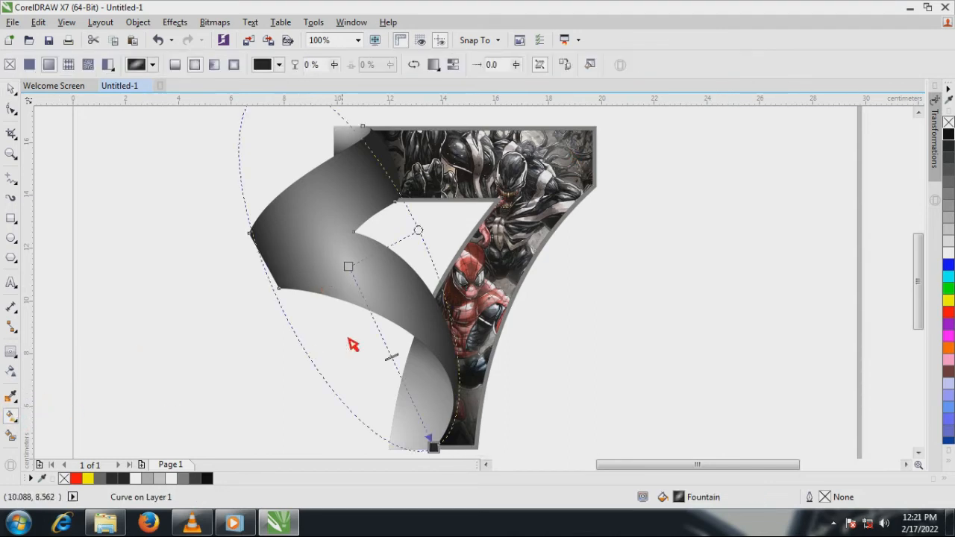
pyautogui.moveTo(374, 306); pyautogui.dragTo(373, 277)
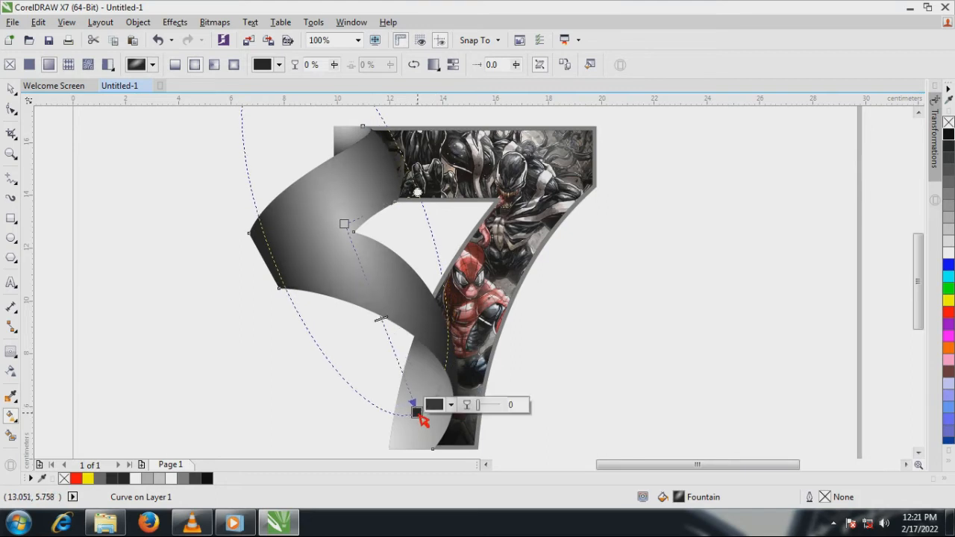
pyautogui.moveTo(367, 282); pyautogui.dragTo(368, 288)
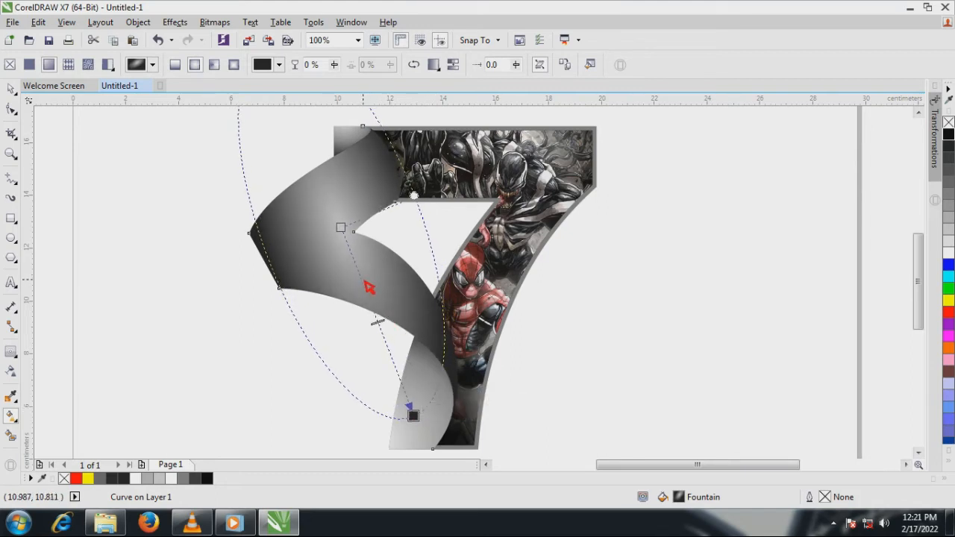
pyautogui.moveTo(420, 422)
pyautogui.mouseDown()
pyautogui.moveTo(400, 403)
pyautogui.moveTo(402, 420)
pyautogui.mouseUp()
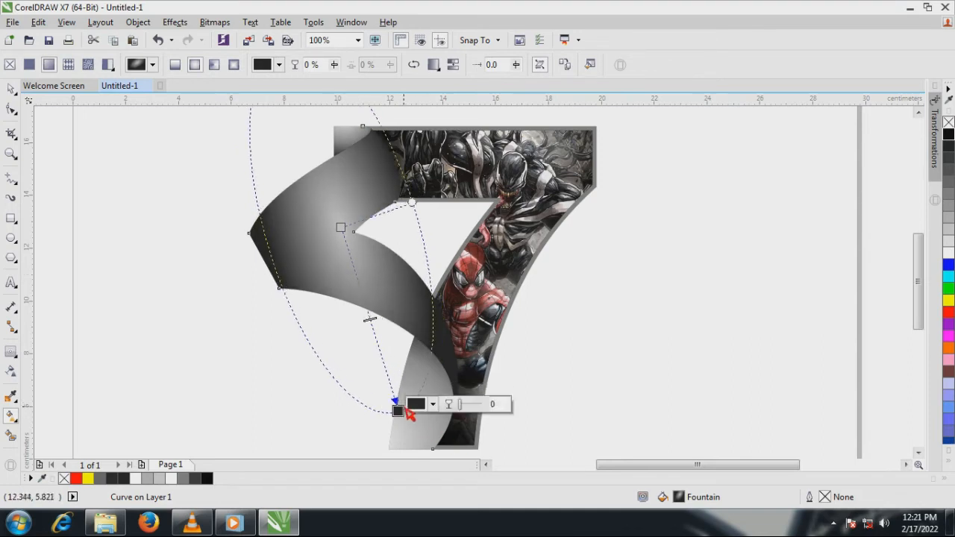
pyautogui.moveTo(341, 230); pyautogui.dragTo(327, 235)
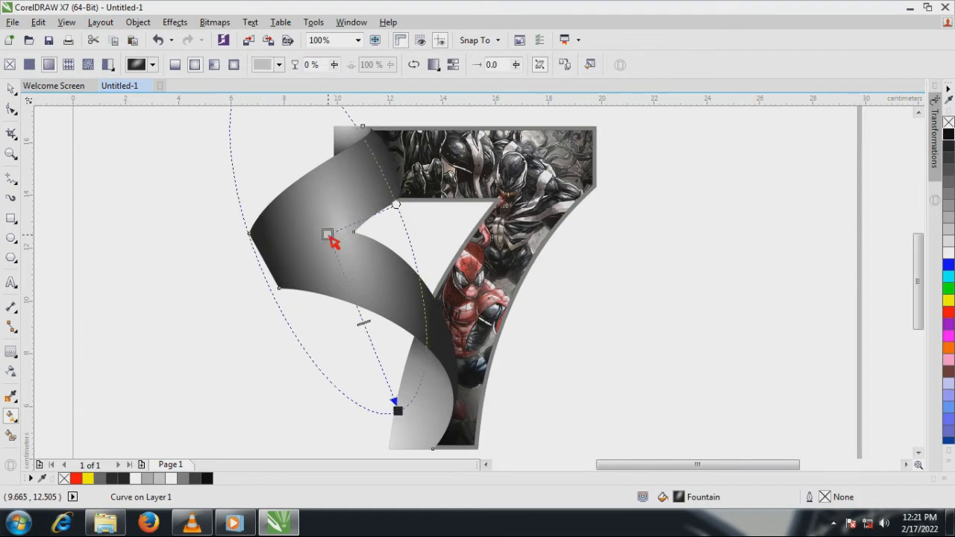
pyautogui.moveTo(399, 205); pyautogui.dragTo(426, 198)
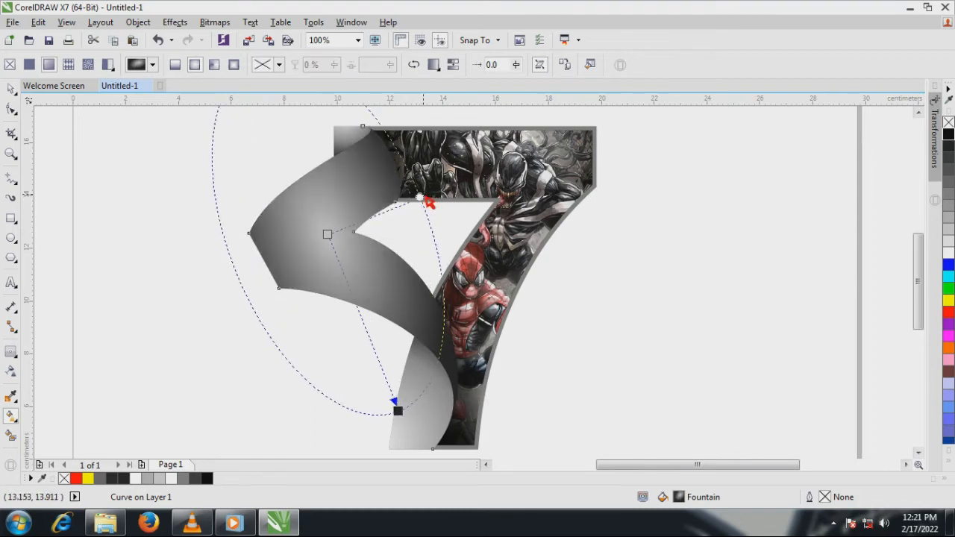
pyautogui.click(11, 89)
pyautogui.click(171, 190)
pyautogui.scroll(-1, 439, 291)
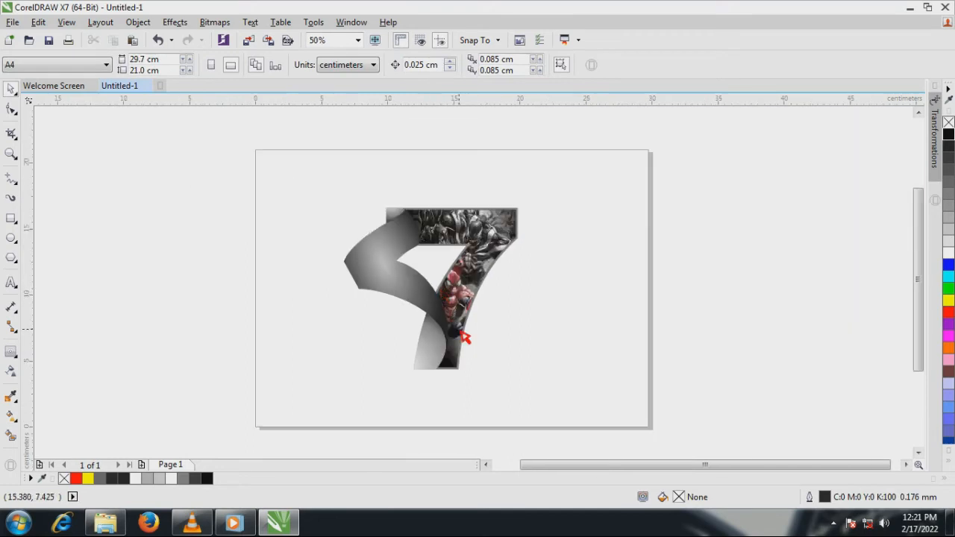
pyautogui.scroll(1, 442, 314)
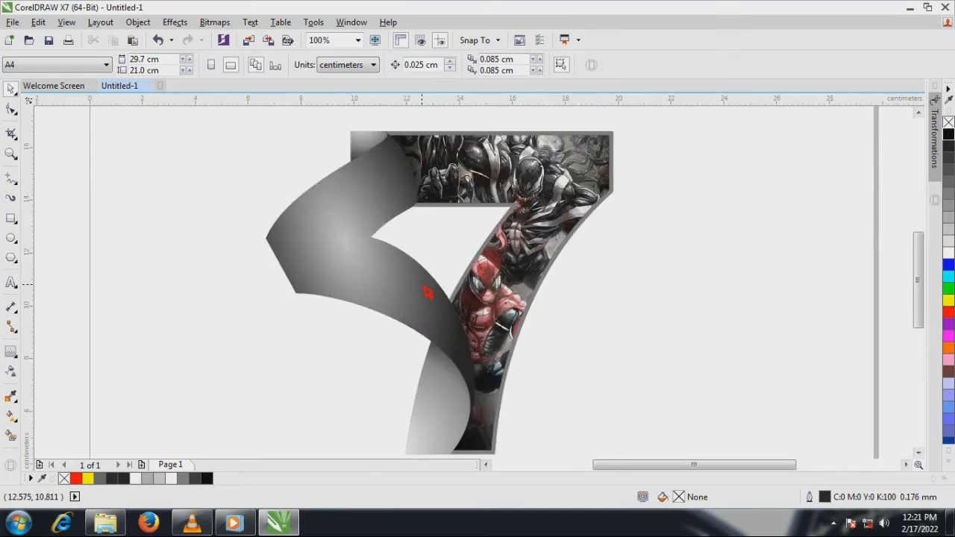
# Add a one-step outside contour to the PowerClip 7 with an offset of about 0.032 cm.
pyautogui.click(536, 267)
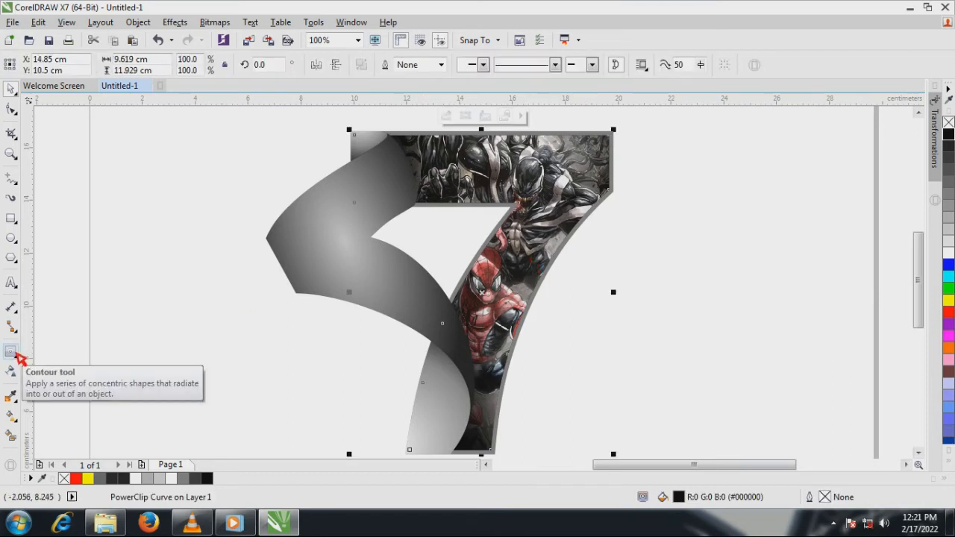
pyautogui.click(11, 352)
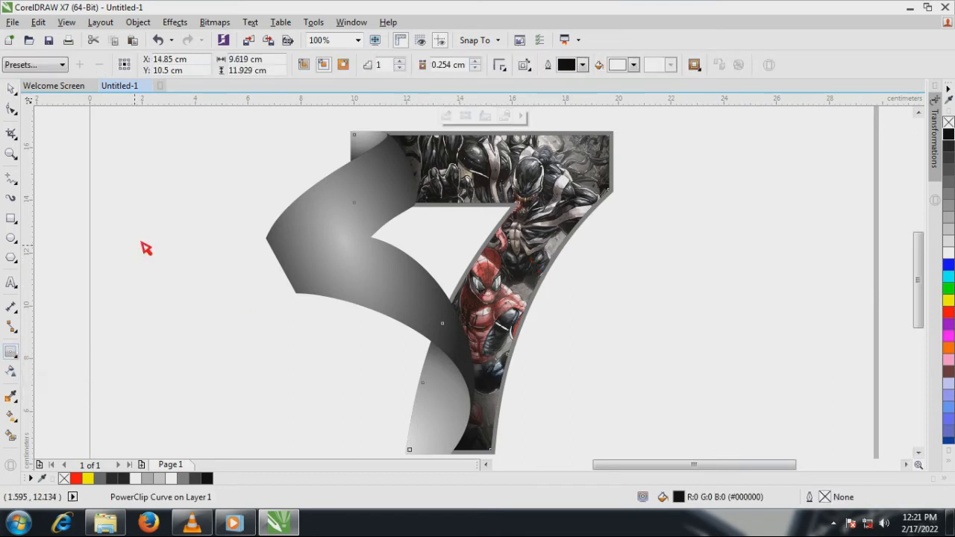
pyautogui.click(344, 65)
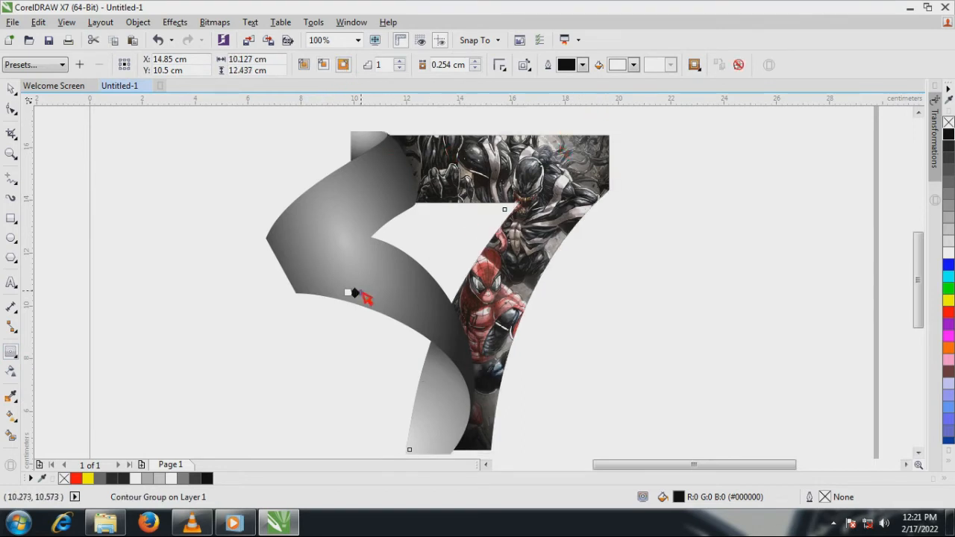
pyautogui.scroll(2, 358, 298)
pyautogui.moveTo(343, 295); pyautogui.dragTo(357, 293)
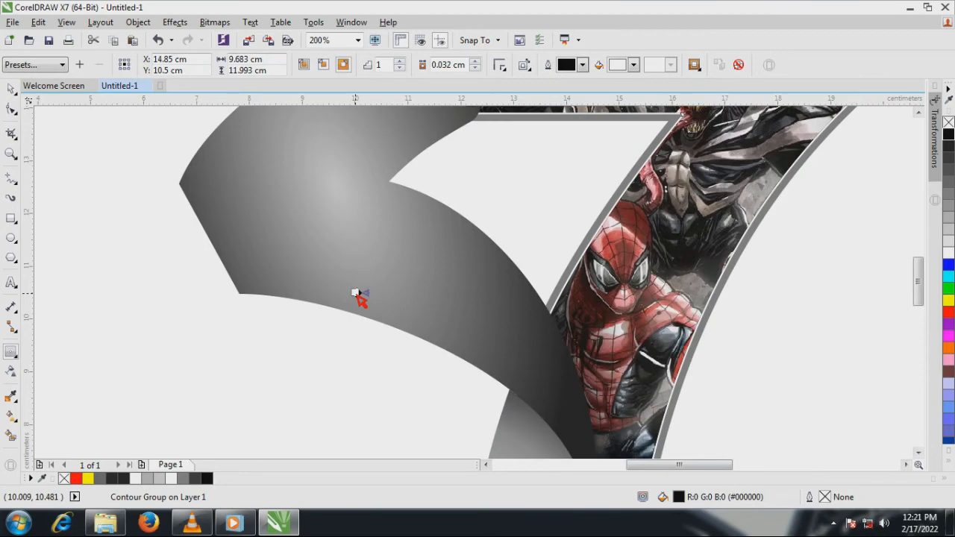
# Widen the contour around the 7 to an offset of about 0.072 cm and break the contour group apart.
pyautogui.moveTo(357, 293); pyautogui.dragTo(358, 293)
pyautogui.scroll(-2, 396, 316)
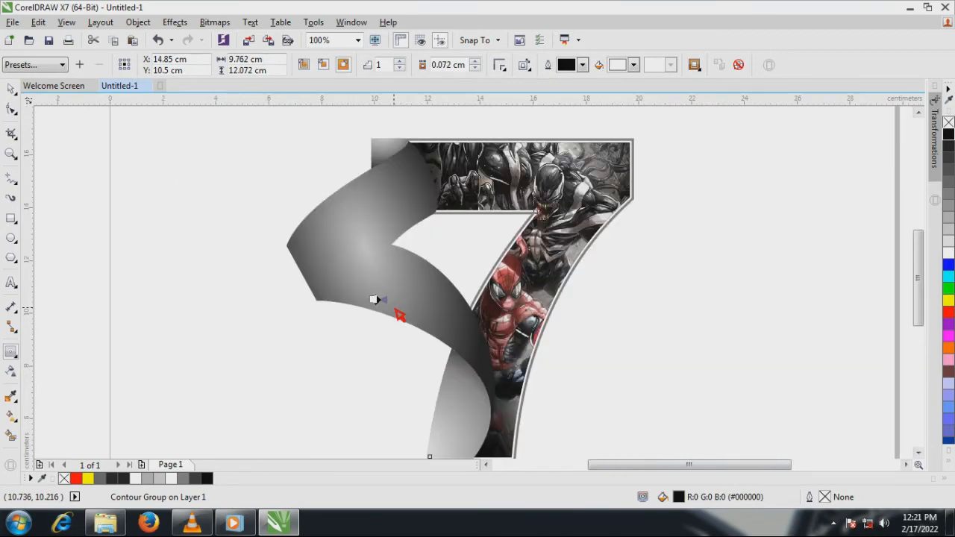
pyautogui.click(140, 23)
pyautogui.click(235, 231)
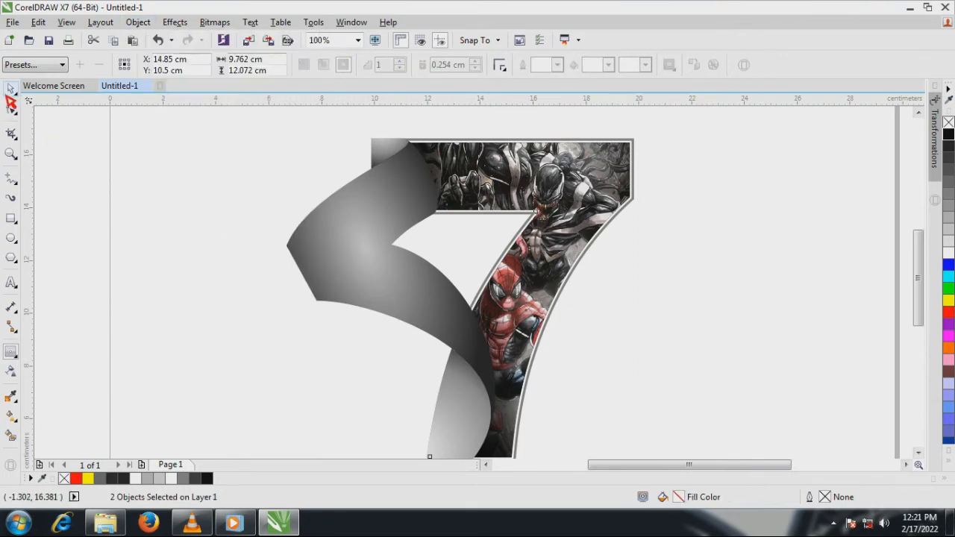
pyautogui.click(11, 88)
pyautogui.click(646, 160)
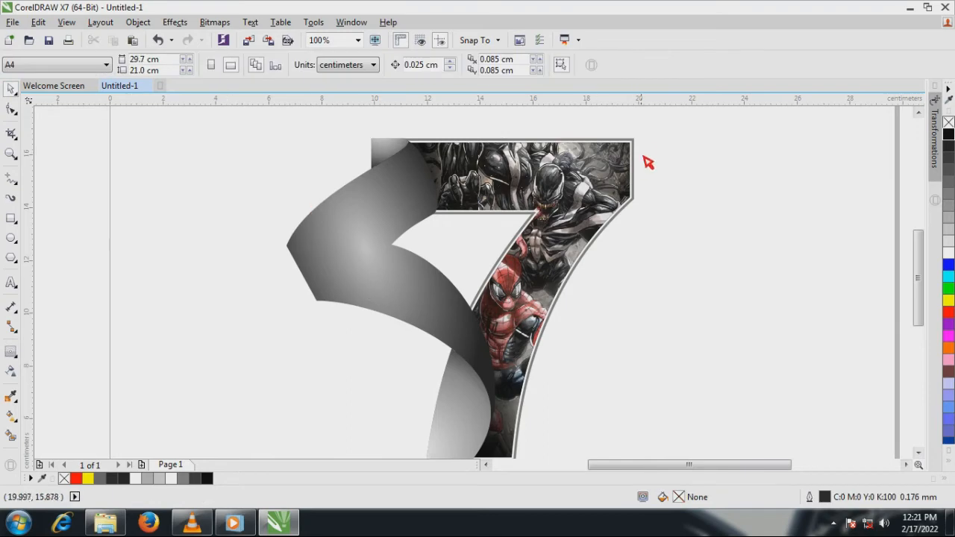
# Try moving the separated white contour away from the 7, and undo the move.
pyautogui.scroll(4, 639, 153)
pyautogui.moveTo(614, 142); pyautogui.dragTo(696, 189)
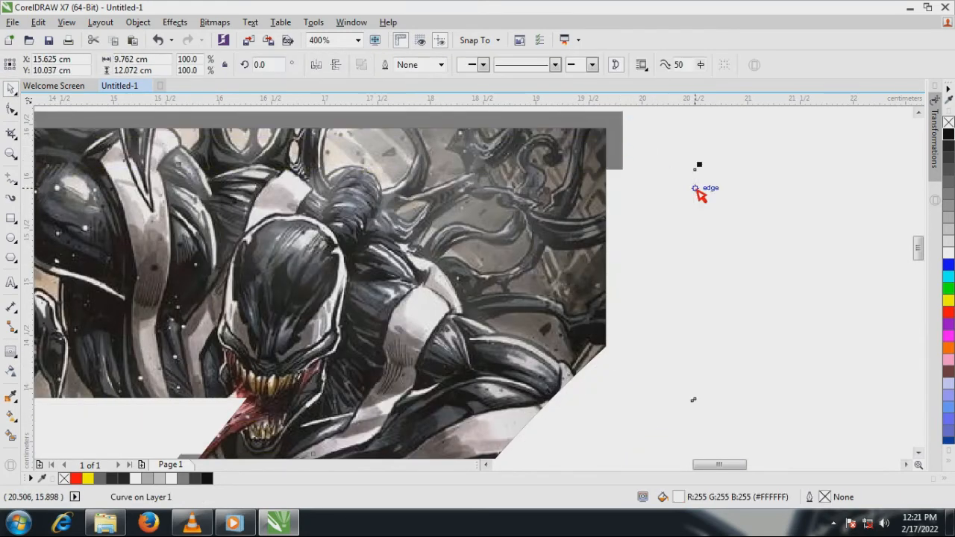
pyautogui.click(157, 39)
pyautogui.scroll(-4, 638, 204)
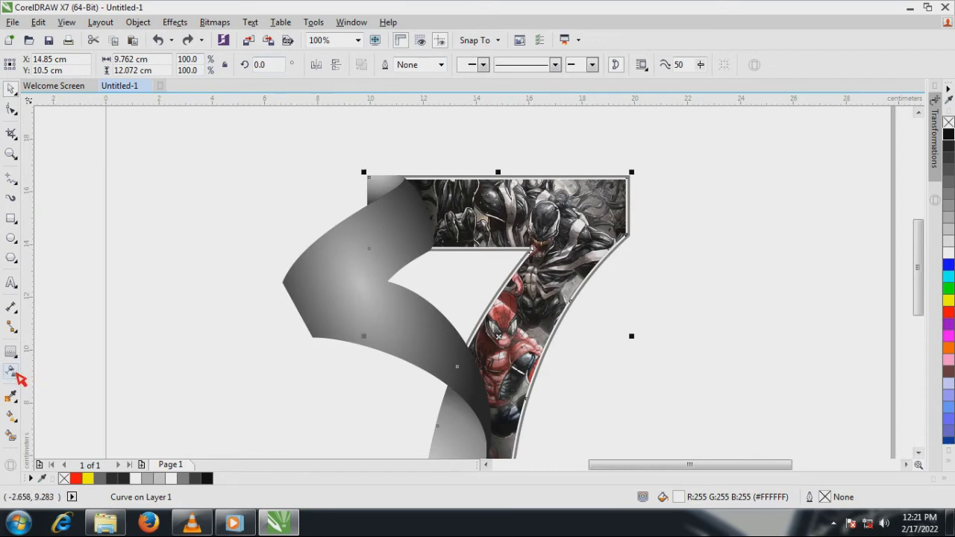
# Apply a linear fountain transparency to the white contour, fading it from the 7's outer edge towards the ribbon at about -168.8°.
pyautogui.click(11, 371)
pyautogui.scroll(-1, 299, 270)
pyautogui.scroll(1, 302, 271)
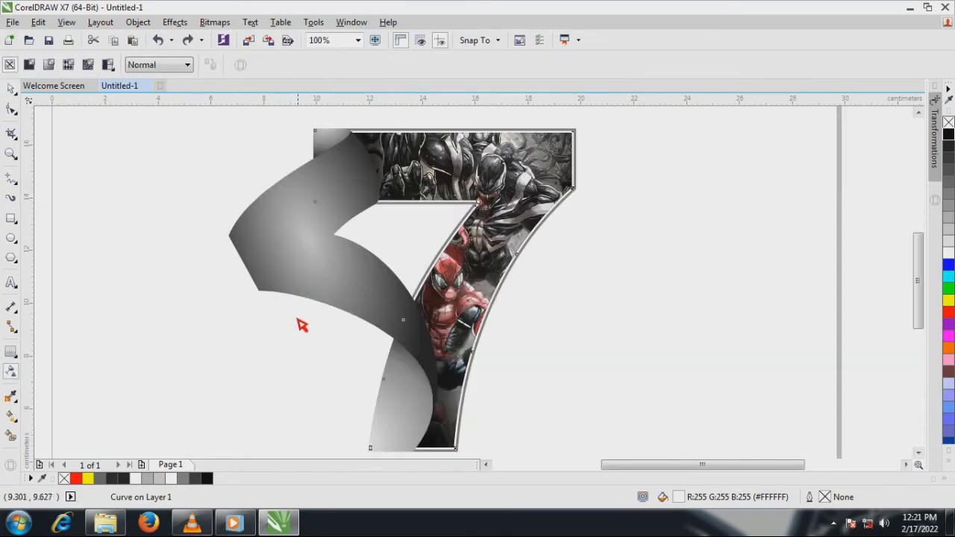
pyautogui.moveTo(283, 394); pyautogui.dragTo(605, 202)
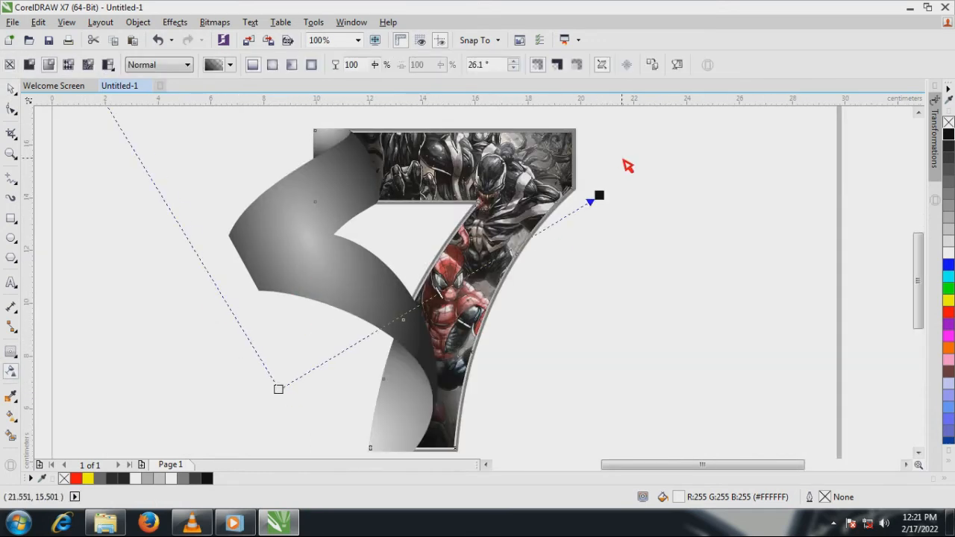
pyautogui.moveTo(352, 345); pyautogui.dragTo(349, 343)
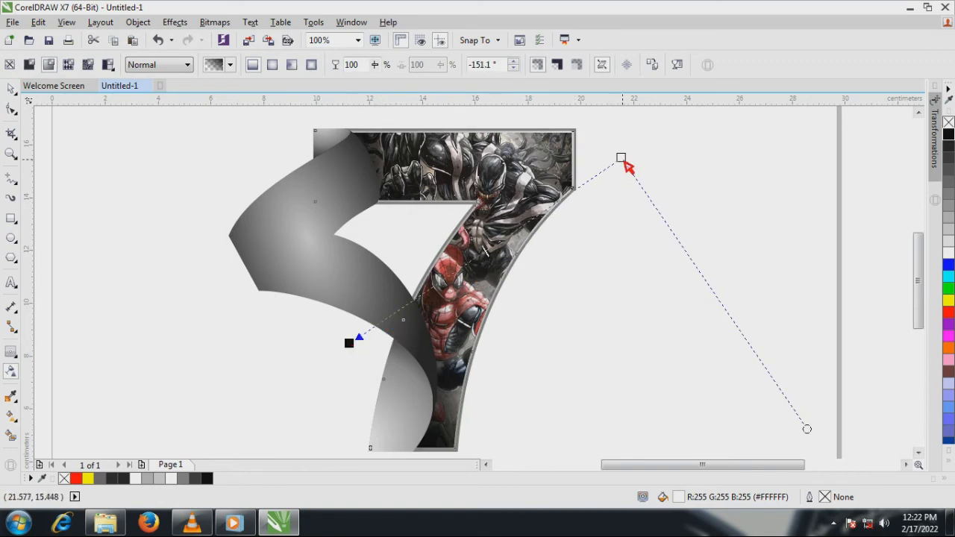
pyautogui.moveTo(623, 157); pyautogui.dragTo(507, 260)
pyautogui.moveTo(351, 348); pyautogui.dragTo(378, 278)
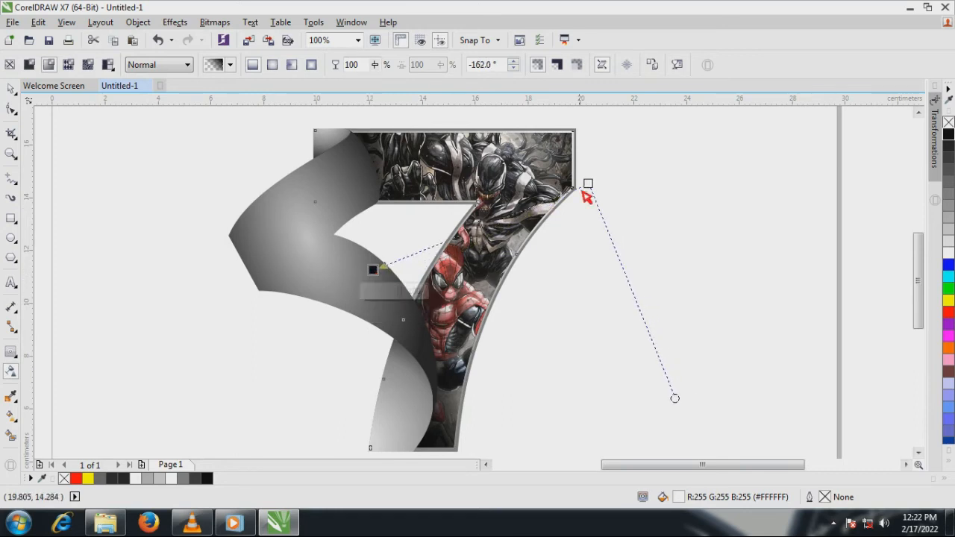
pyautogui.moveTo(589, 185); pyautogui.dragTo(553, 228)
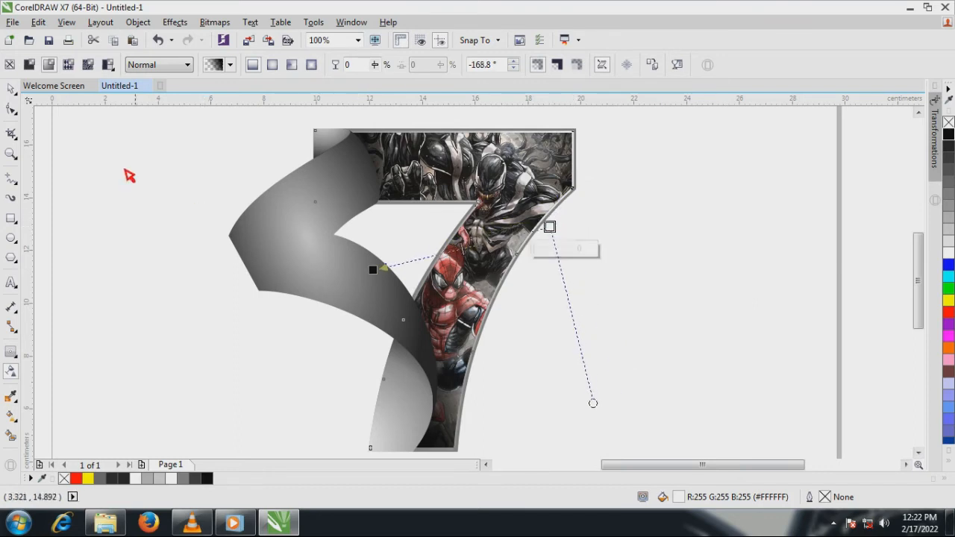
pyautogui.click(11, 88)
pyautogui.click(161, 164)
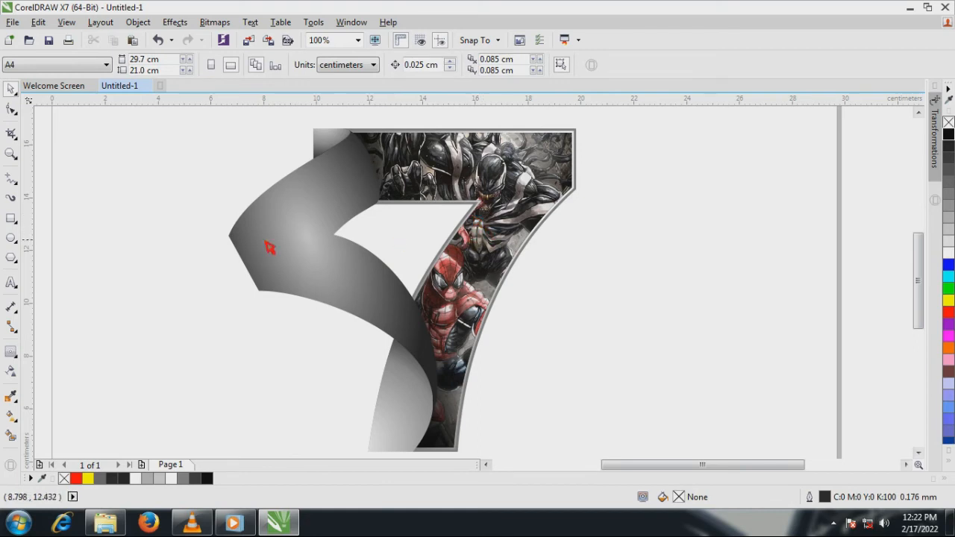
# Add two-line artistic text reading "simple" and "sticker" in the empty area below the ribbon's outer bend.
pyautogui.click(9, 153)
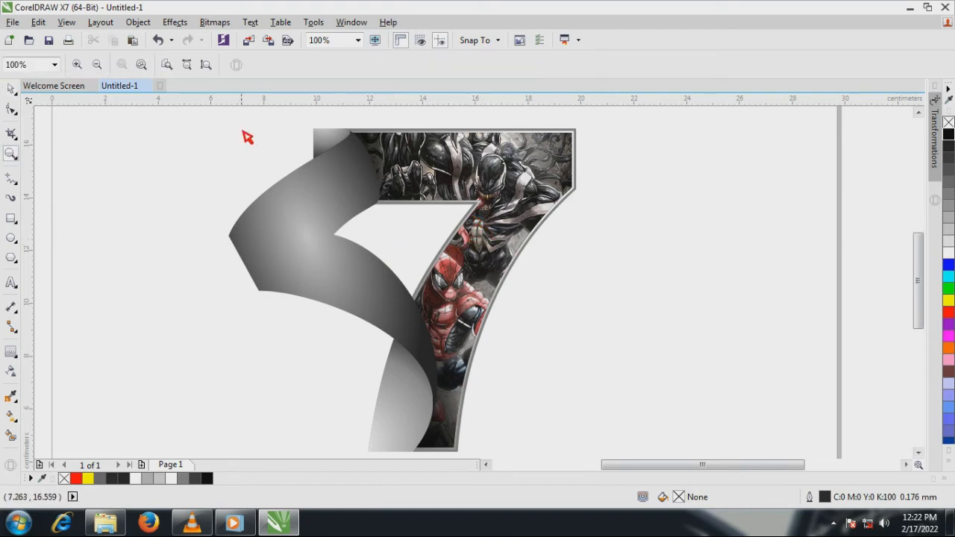
pyautogui.moveTo(215, 117); pyautogui.dragTo(612, 424)
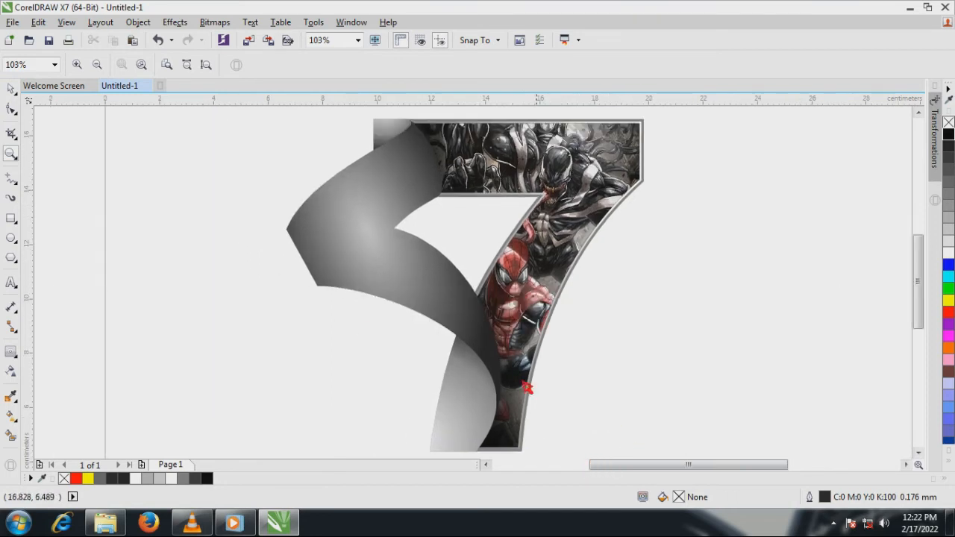
pyautogui.click(12, 88)
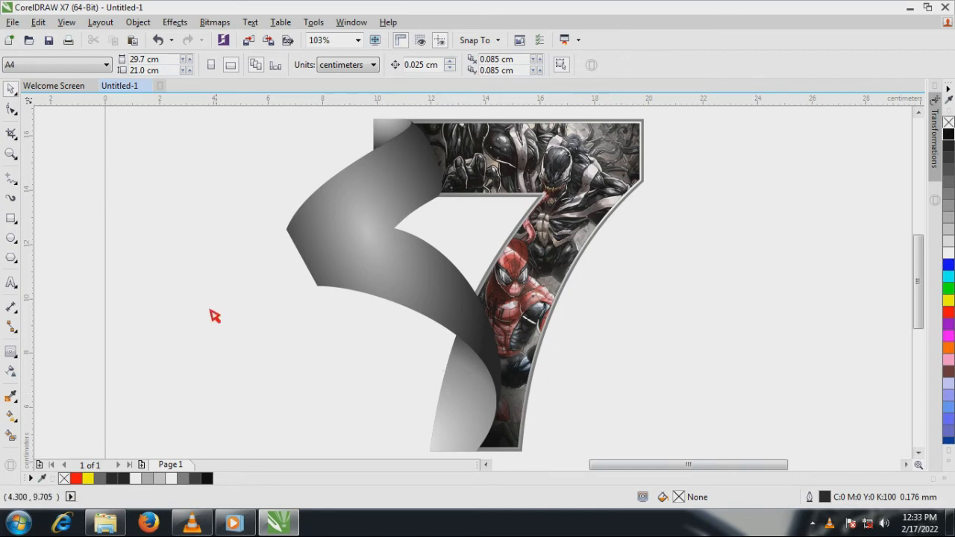
pyautogui.click(12, 284)
pyautogui.click(228, 342)
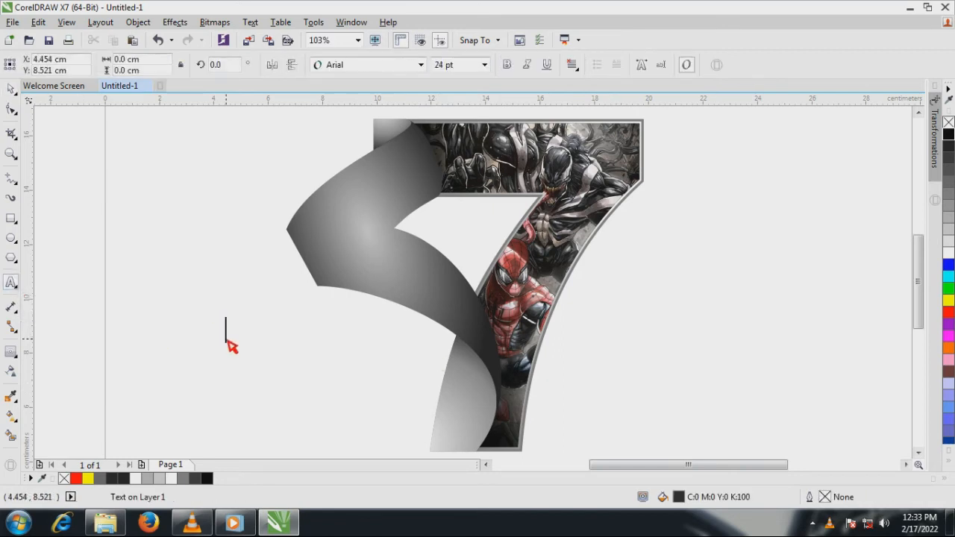
pyautogui.write('simple')
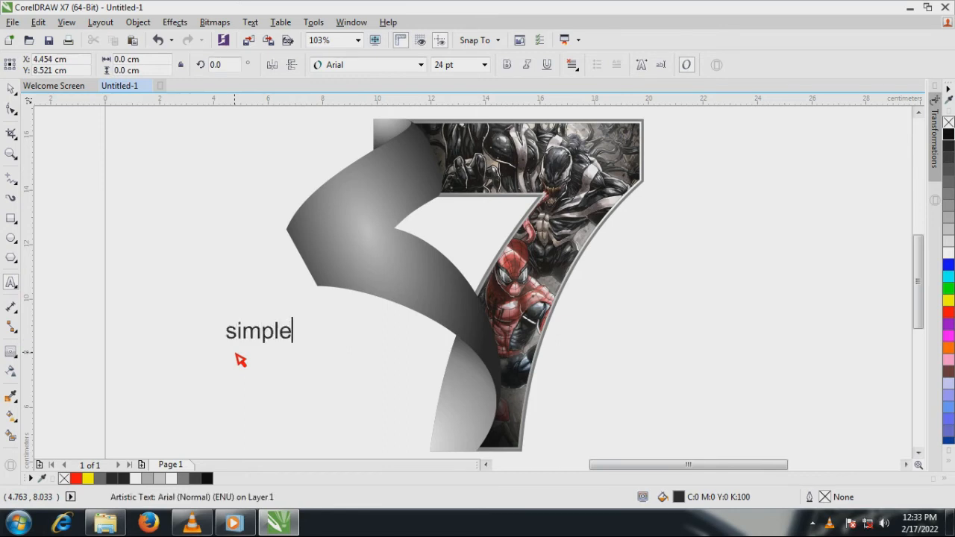
pyautogui.press('Escape')
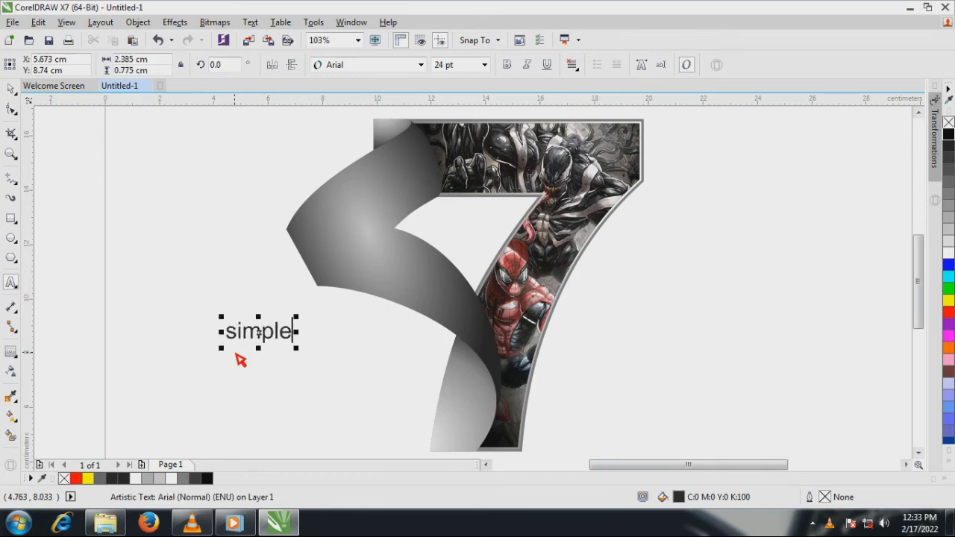
pyautogui.write('sti')
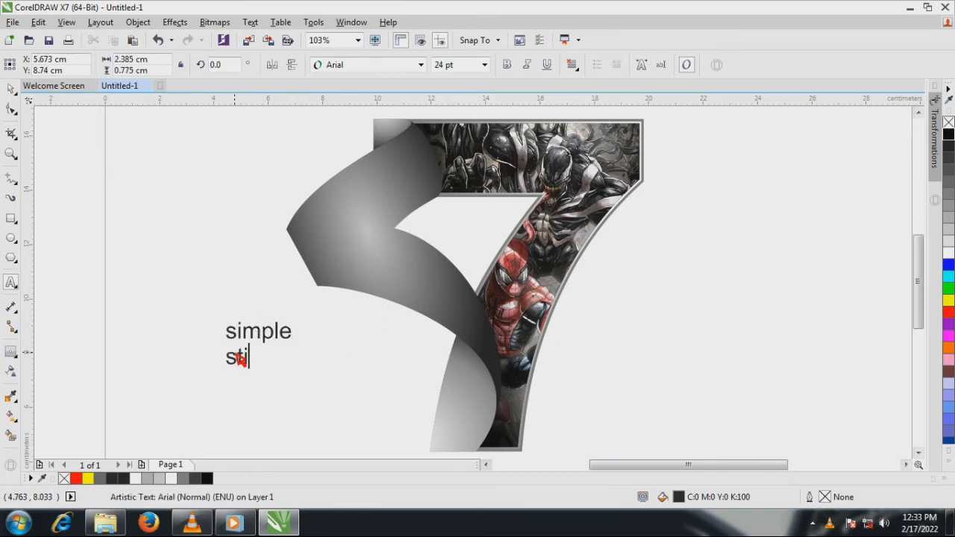
pyautogui.write('cker')
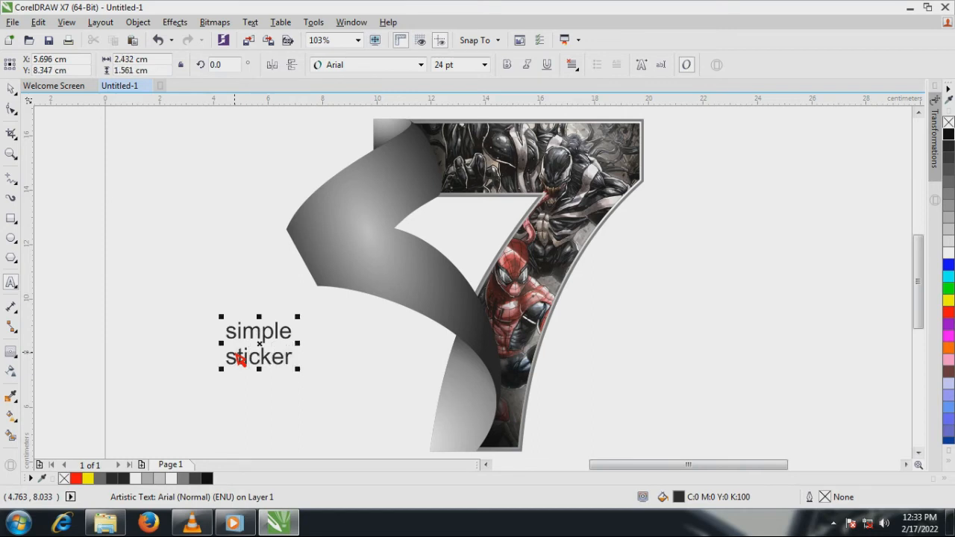
# Change the text's case to UPPERCASE and its font to Impact.
pyautogui.click(12, 88)
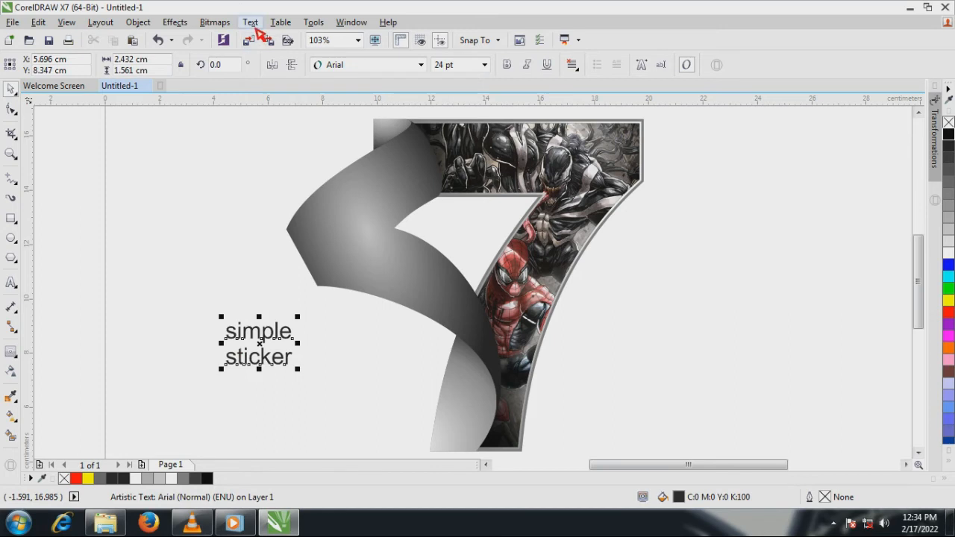
pyautogui.click(251, 22)
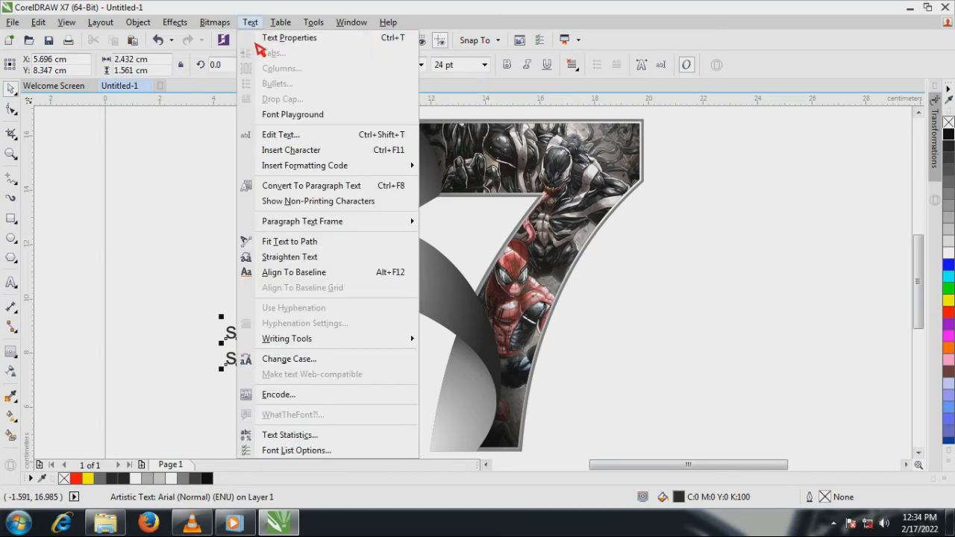
pyautogui.click(298, 361)
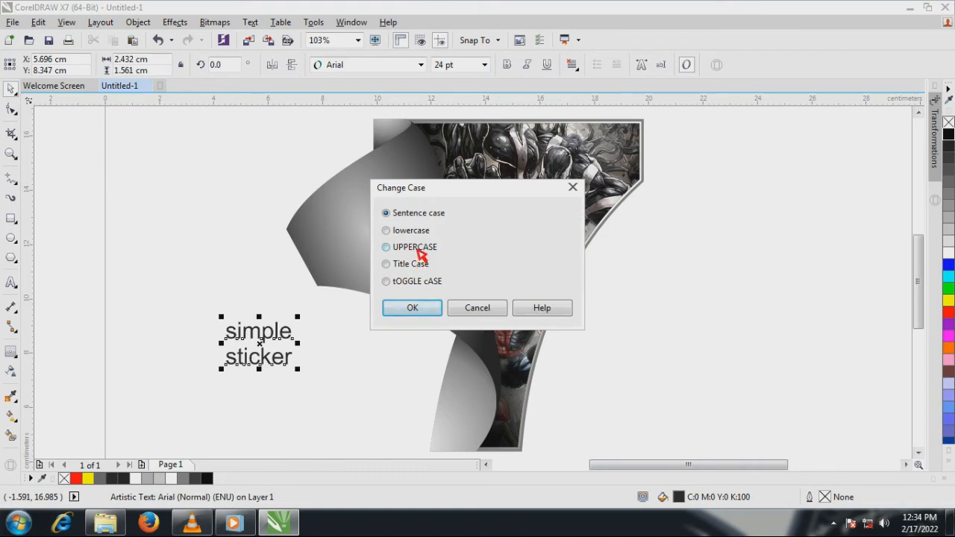
pyautogui.click(415, 308)
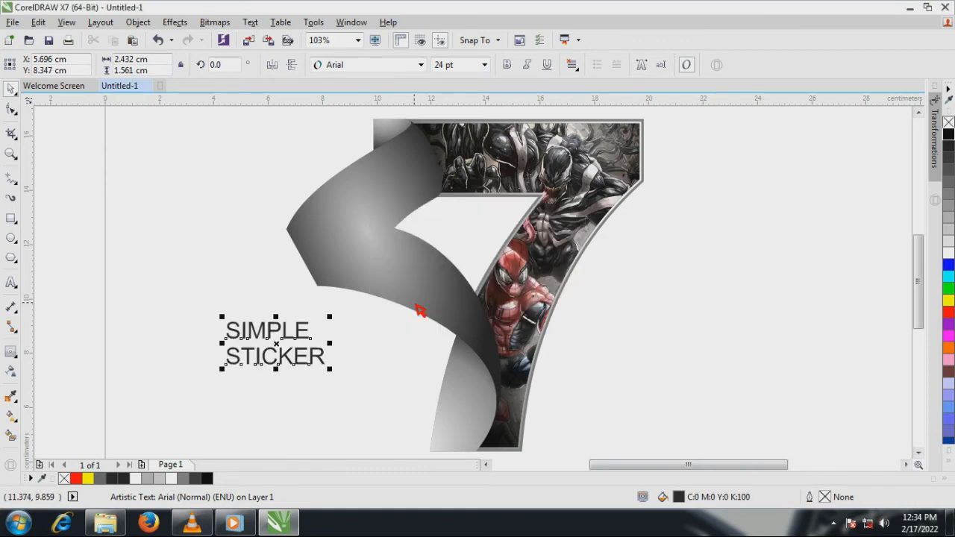
pyautogui.click(420, 67)
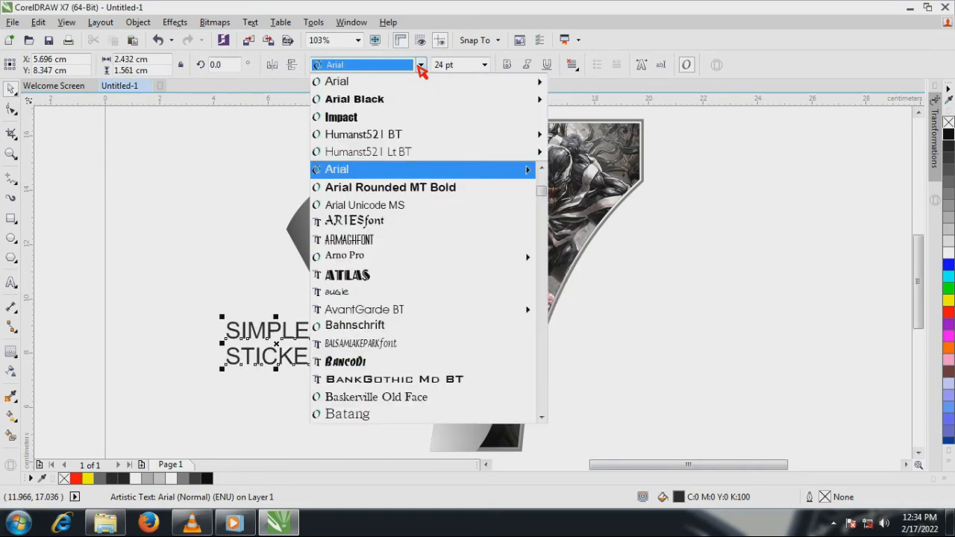
pyautogui.click(422, 120)
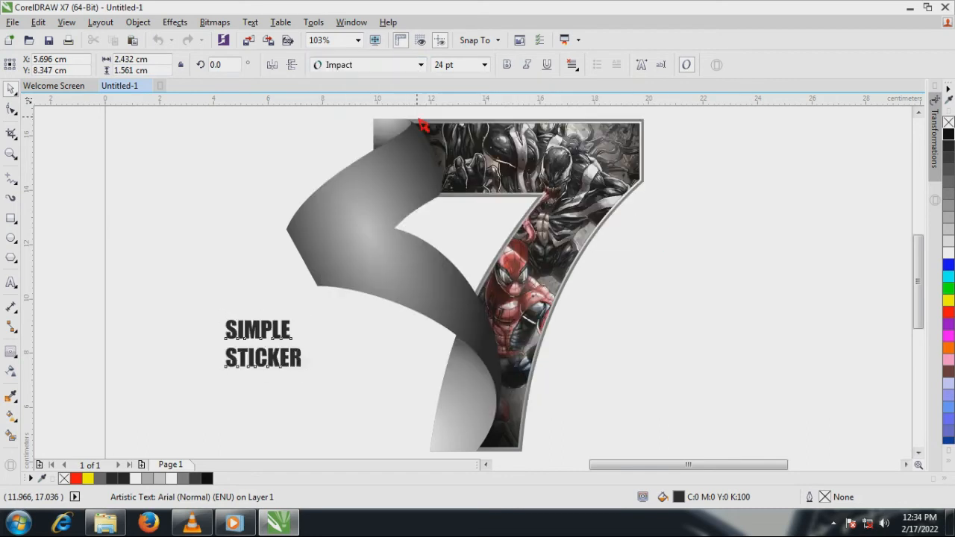
# Place the SIMPLE STICKER text on the 7's upper bar in white (#FFFFFF) and break it apart into separate lines.
pyautogui.moveTo(290, 368); pyautogui.dragTo(535, 187)
pyautogui.click(949, 248)
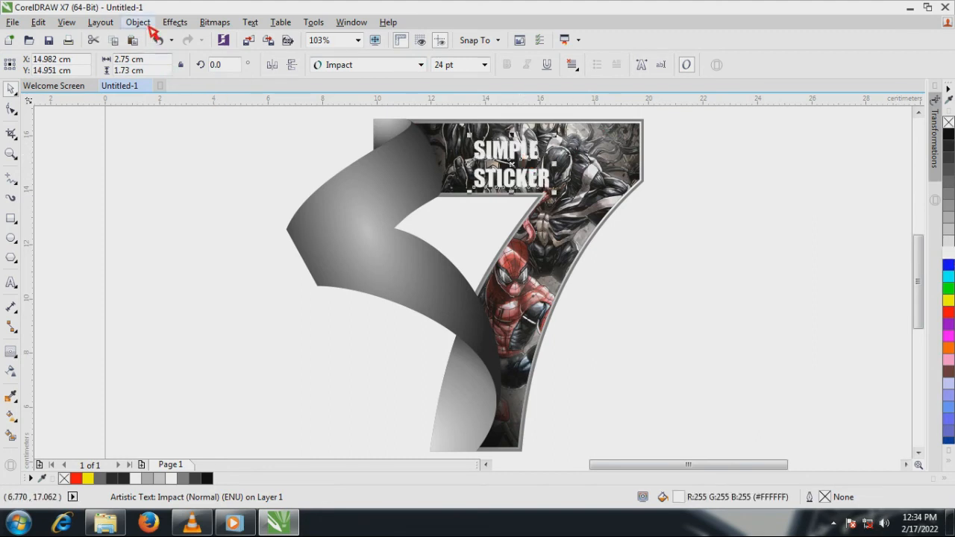
pyautogui.click(138, 22)
pyautogui.click(202, 233)
pyautogui.click(202, 277)
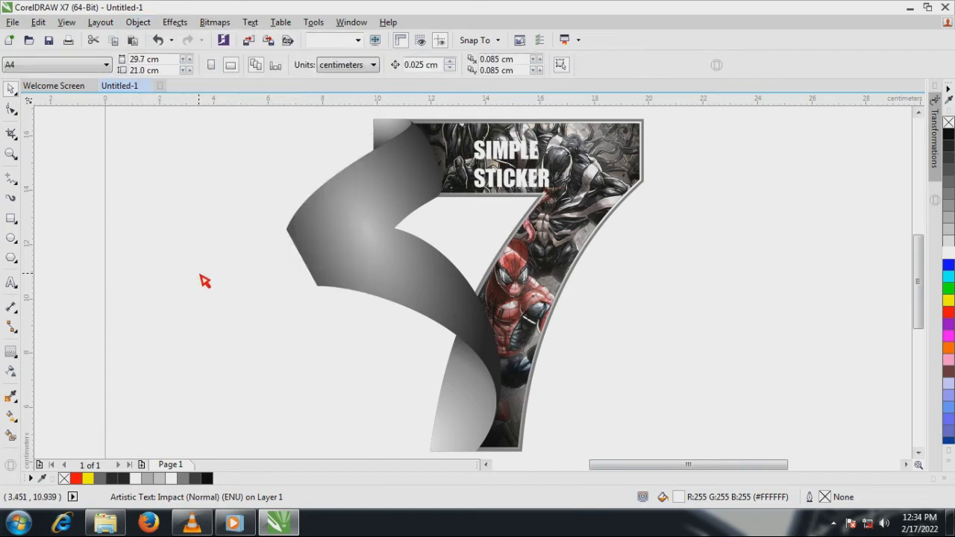
# Enlarge SIMPLE to about 3.8 cm wide and scale STICKER beneath it to about 18.7 pt.
pyautogui.click(526, 154)
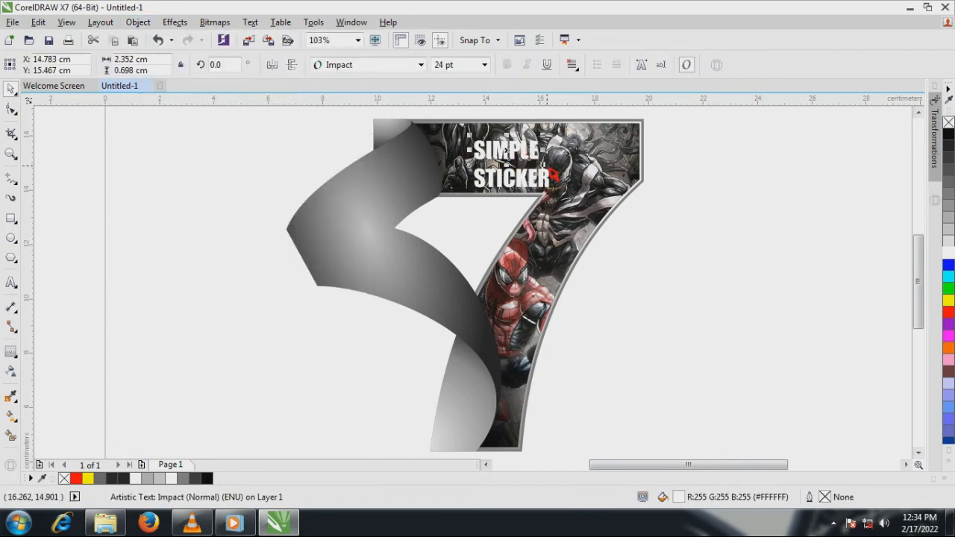
pyautogui.moveTo(542, 137); pyautogui.dragTo(509, 181)
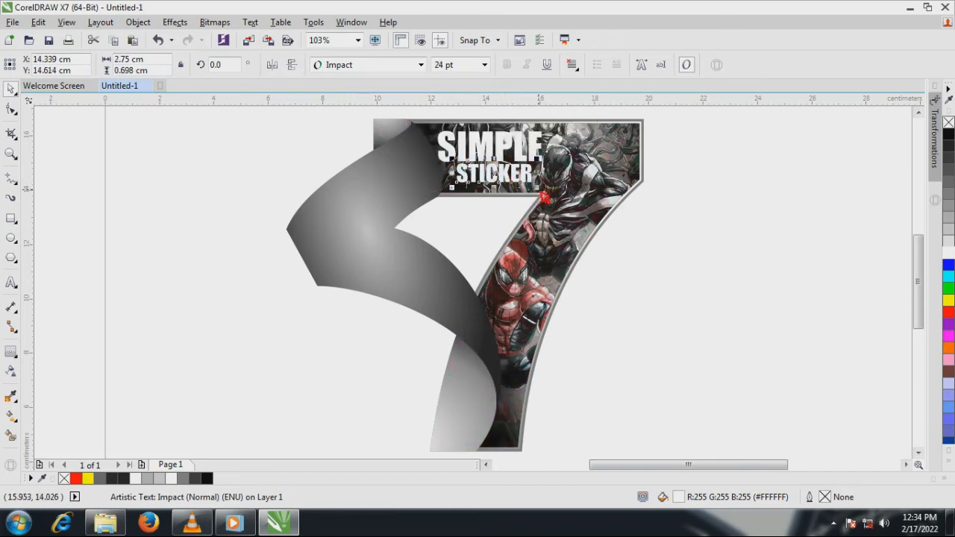
pyautogui.moveTo(541, 192)
pyautogui.mouseDown()
pyautogui.moveTo(515, 180)
pyautogui.moveTo(527, 181)
pyautogui.mouseUp()
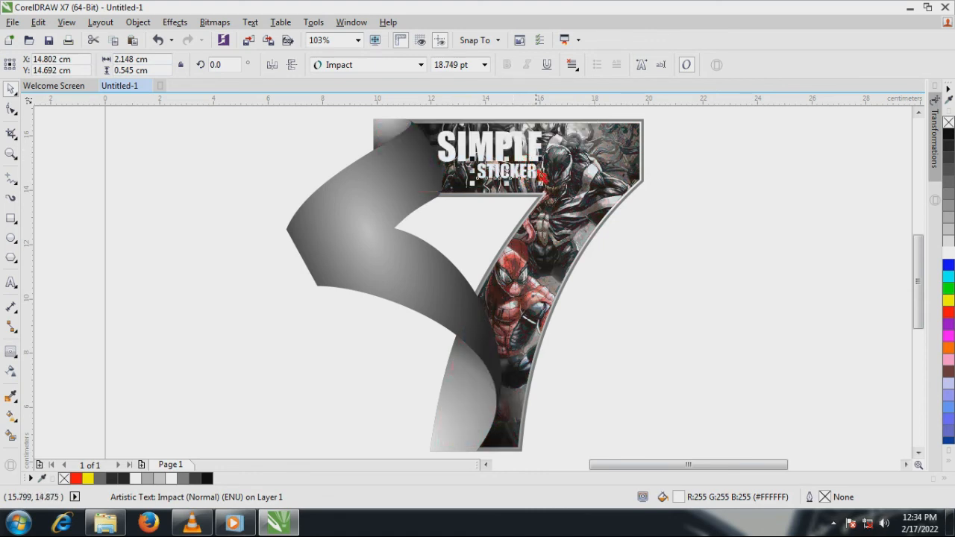
# Align the right edge of STICKER with the right edge of SIMPLE and deselect both words.
pyautogui.keyDown('shift'); pyautogui.click(533, 157); pyautogui.keyUp('shift')
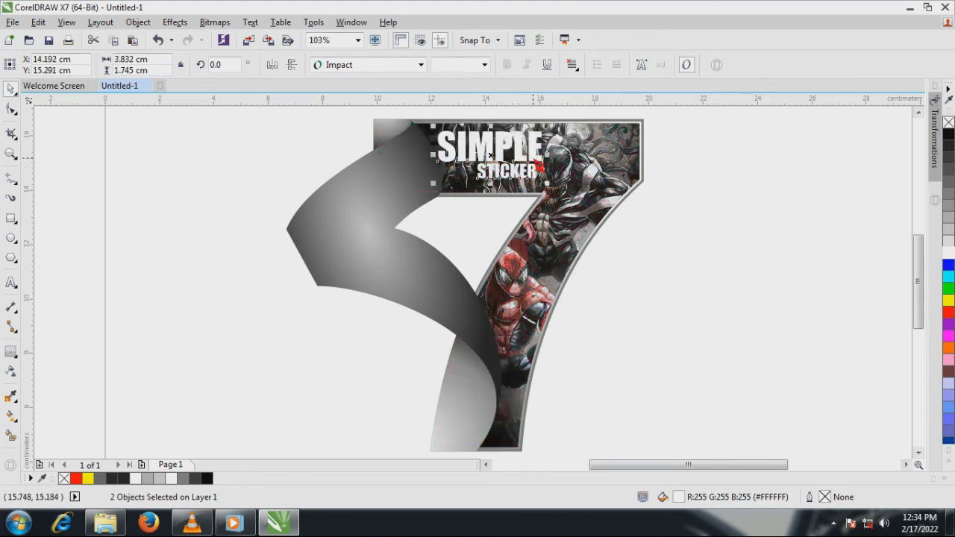
pyautogui.press('r')
pyautogui.click(728, 251)
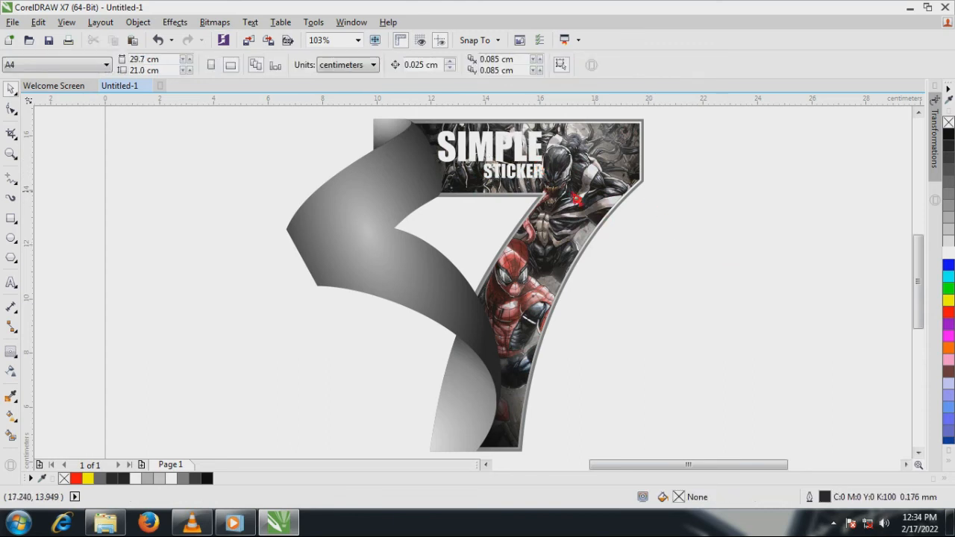
# Enlarge STICKER to about 27 pt and place it beneath SIMPLE so that it extends past that word's right end.
pyautogui.click(526, 176)
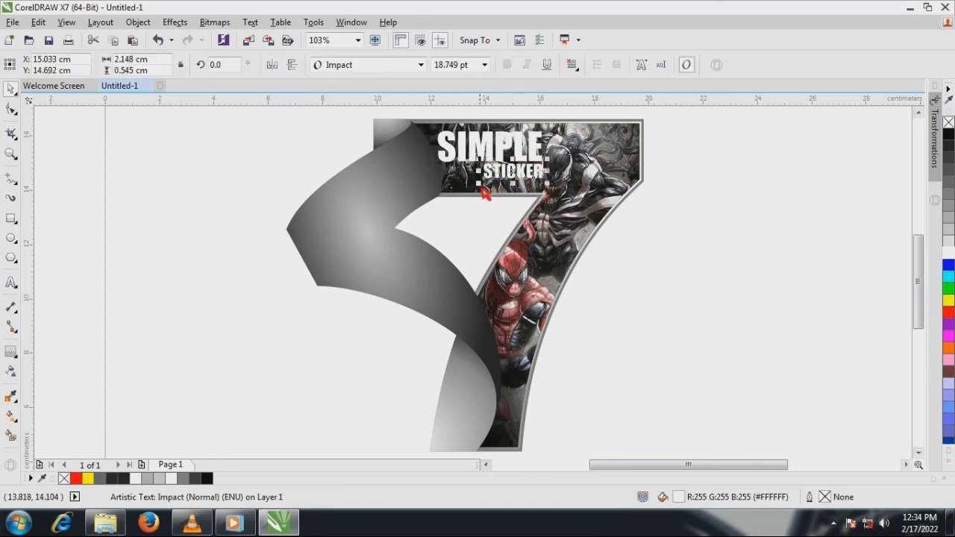
pyautogui.moveTo(483, 191); pyautogui.dragTo(469, 192)
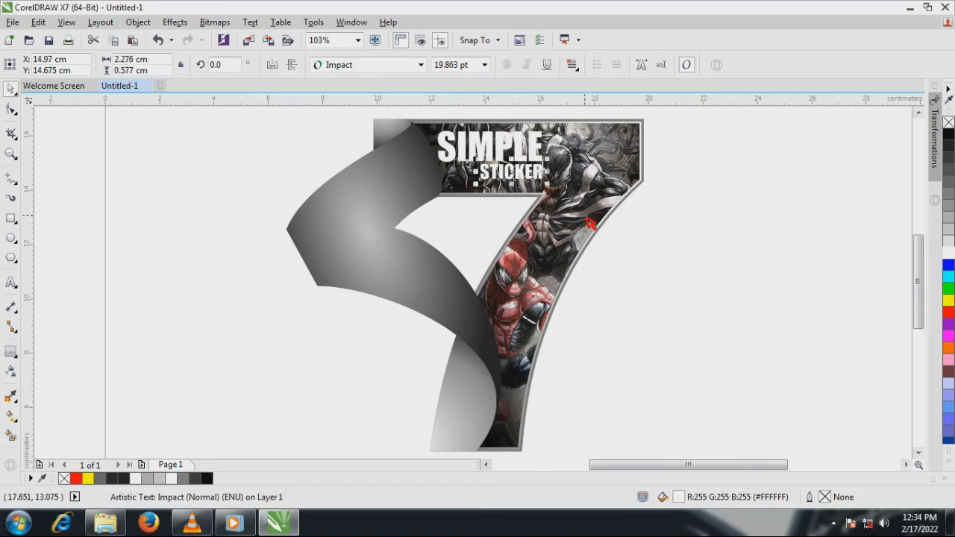
pyautogui.moveTo(527, 181); pyautogui.dragTo(531, 203)
pyautogui.scroll(4, 525, 164)
pyautogui.moveTo(631, 253); pyautogui.dragTo(670, 275)
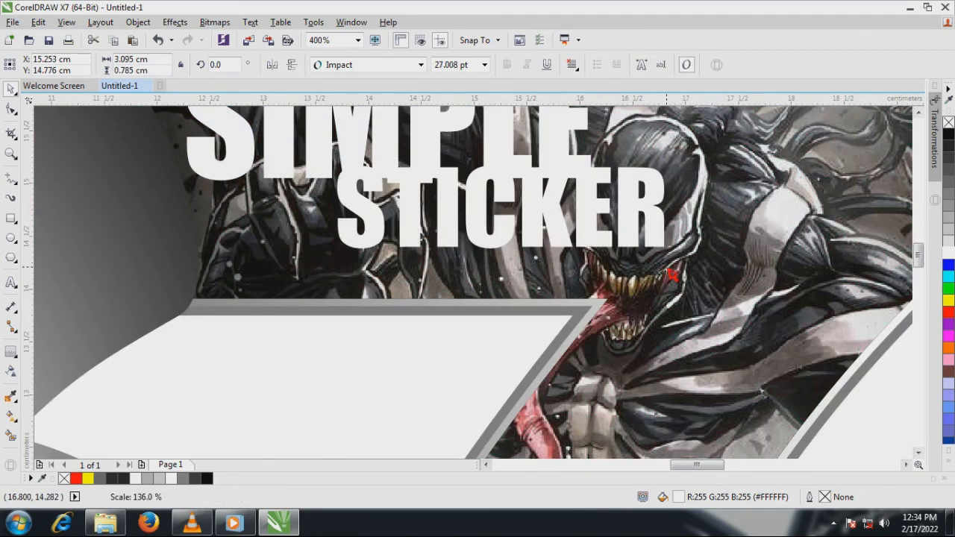
pyautogui.moveTo(561, 229); pyautogui.dragTo(504, 238)
# Group the words SIMPLE and STICKER together.
pyautogui.scroll(-2, 558, 230)
pyautogui.keyDown('shift'); pyautogui.click(506, 195); pyautogui.keyUp('shift')
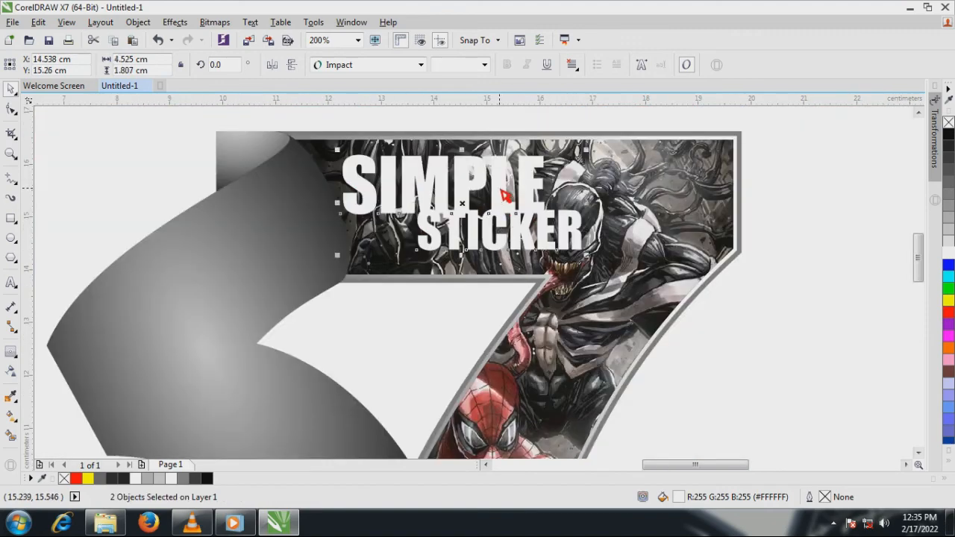
pyautogui.hotkey('ctrl', 'g')
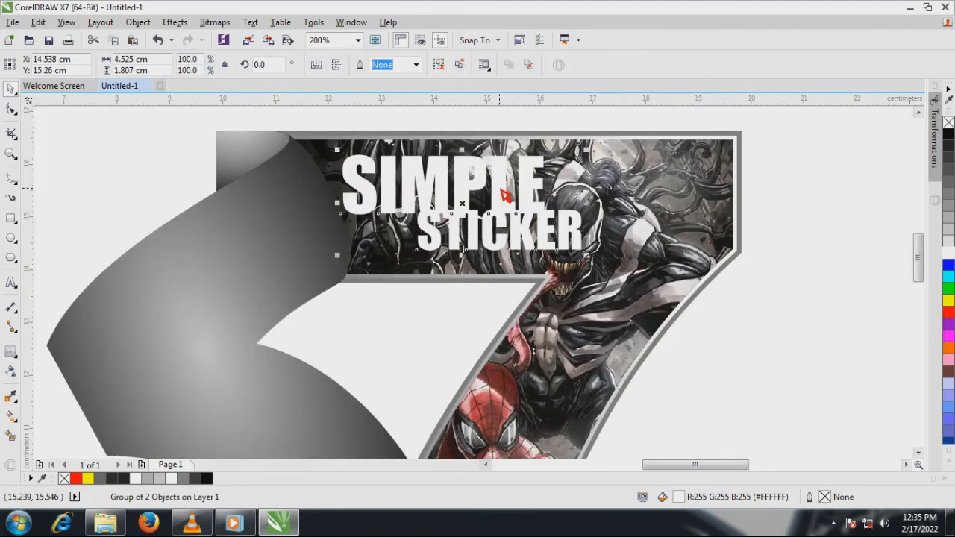
pyautogui.moveTo(504, 196); pyautogui.dragTo(507, 203)
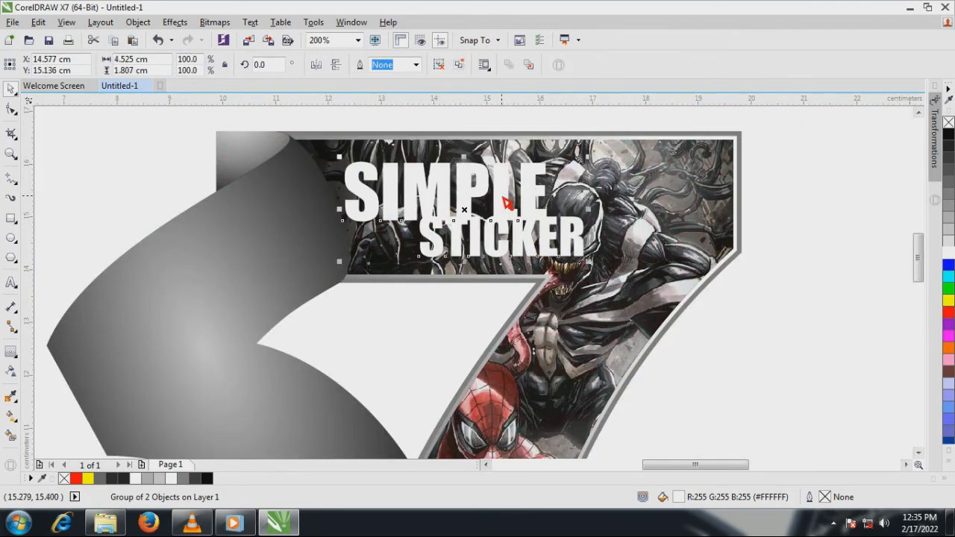
pyautogui.click(160, 40)
pyautogui.click(160, 40)
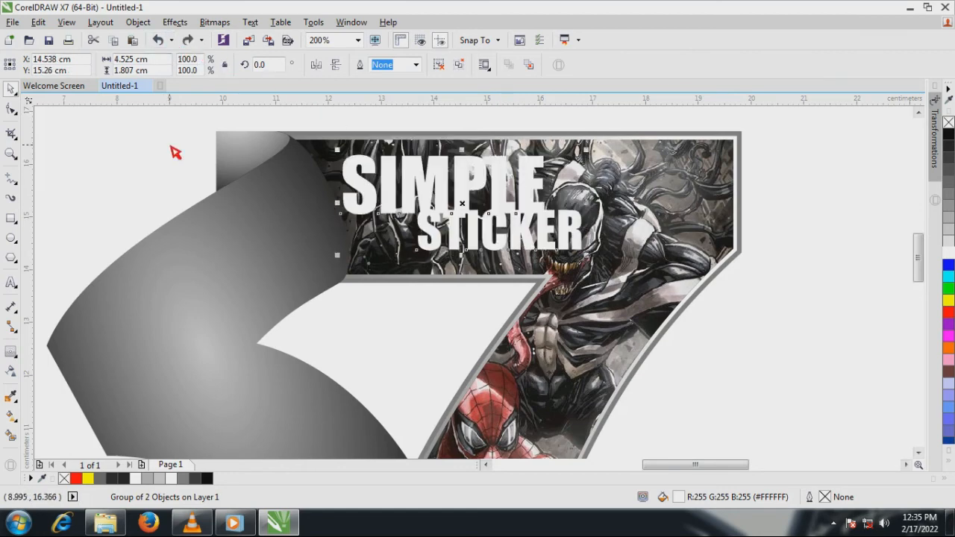
# Give the grouped lettering a linear fountain fill from 80% Black at its lower left to white near the start of STICKER.
pyautogui.click(12, 418)
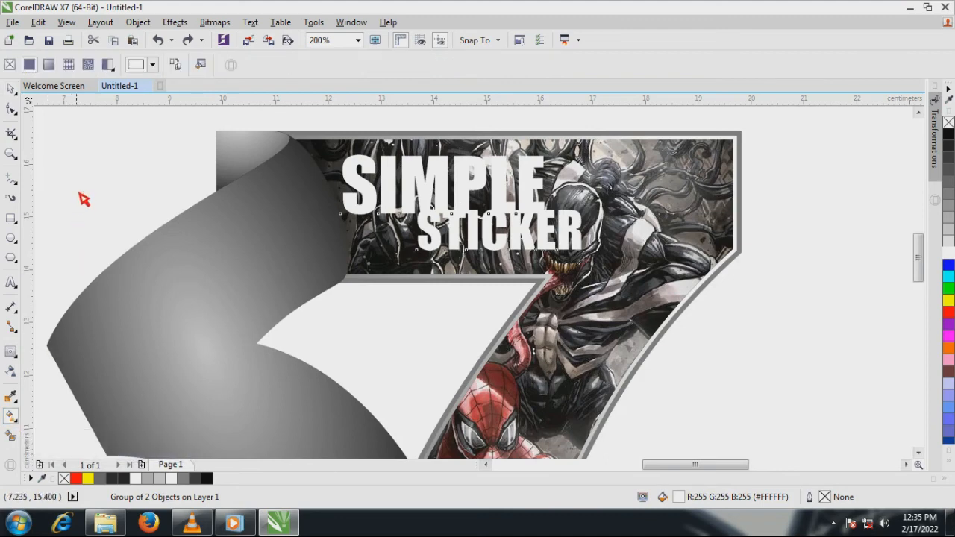
pyautogui.click(49, 65)
pyautogui.moveTo(351, 278); pyautogui.dragTo(566, 205)
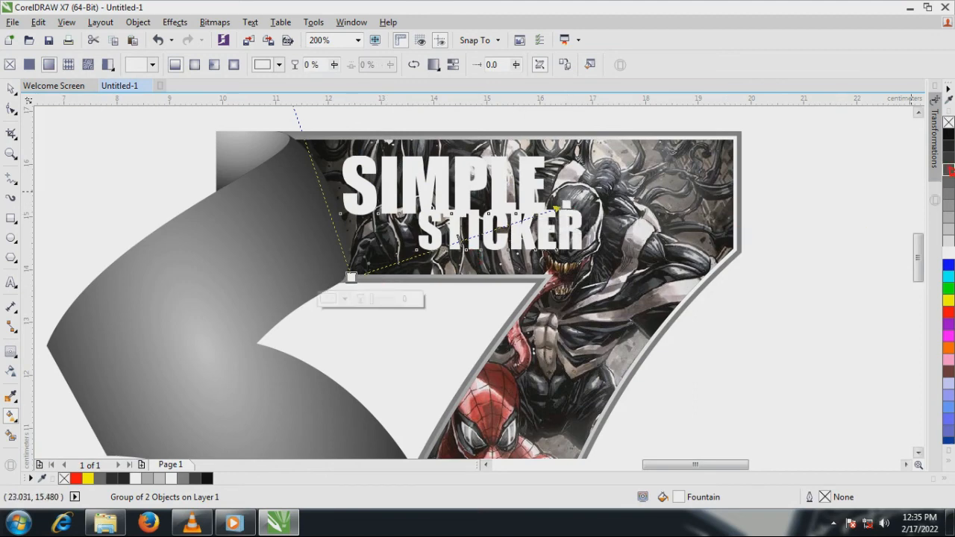
pyautogui.click(948, 159)
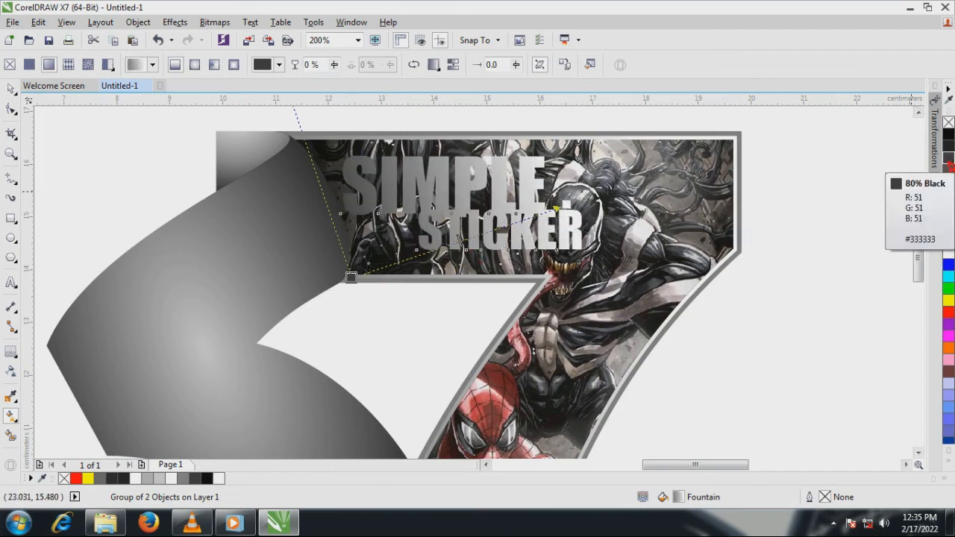
pyautogui.moveTo(565, 209); pyautogui.dragTo(452, 258)
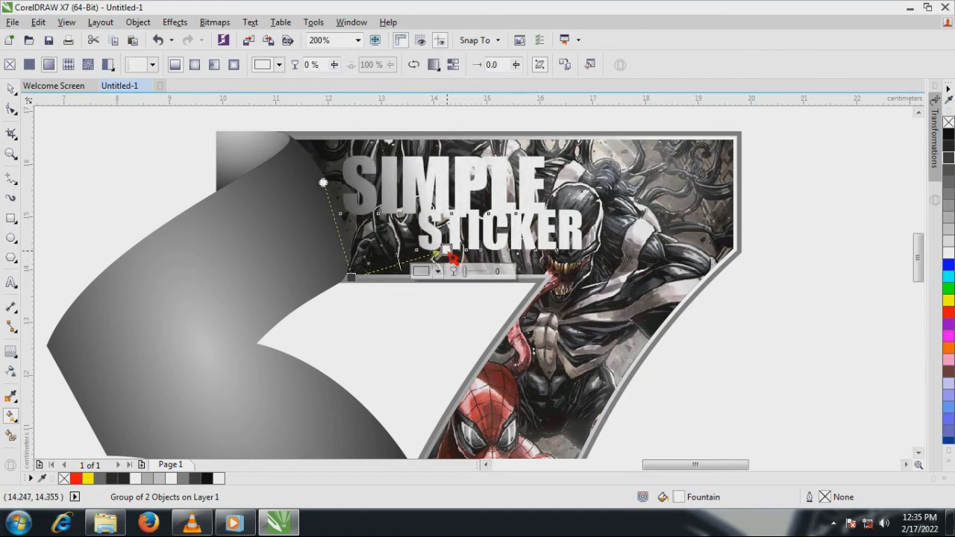
pyautogui.scroll(-2, 452, 257)
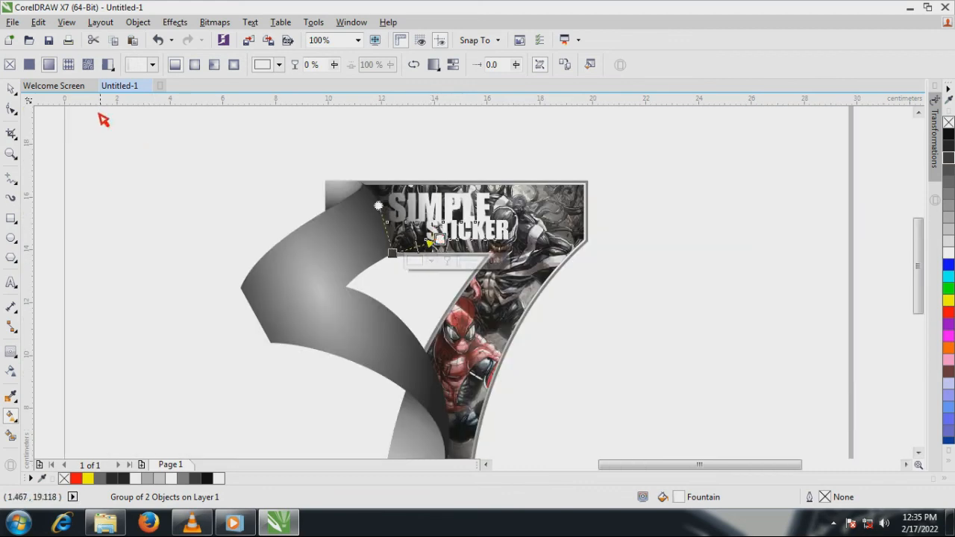
pyautogui.click(13, 90)
pyautogui.click(162, 180)
# Shrink the lettering group about its centre to about 3.86 cm wide and deselect it.
pyautogui.click(457, 235)
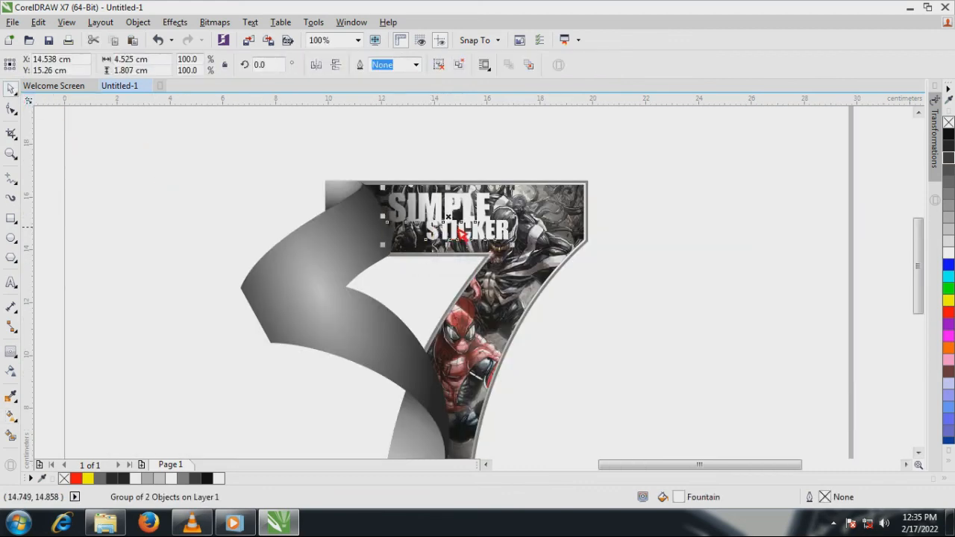
pyautogui.scroll(1, 476, 232)
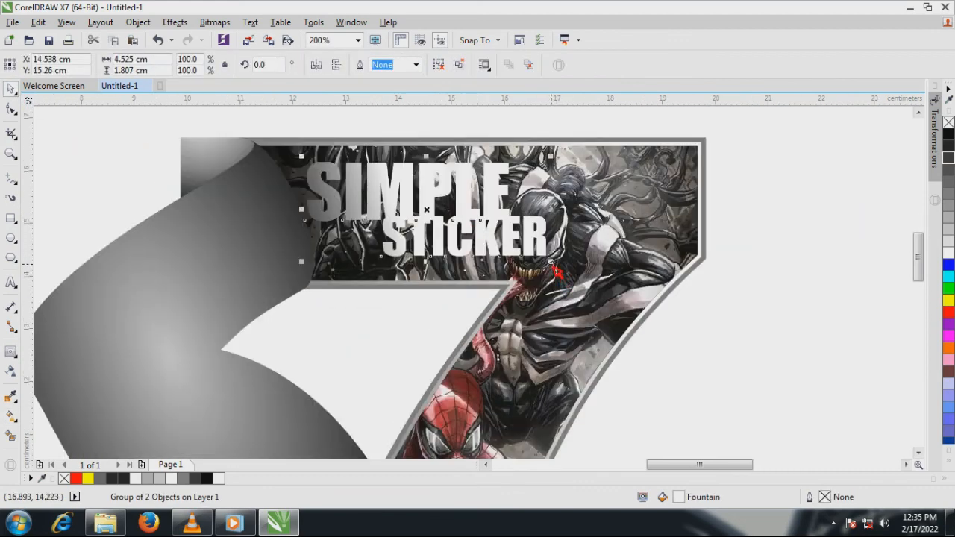
pyautogui.moveTo(557, 273); pyautogui.dragTo(539, 267)
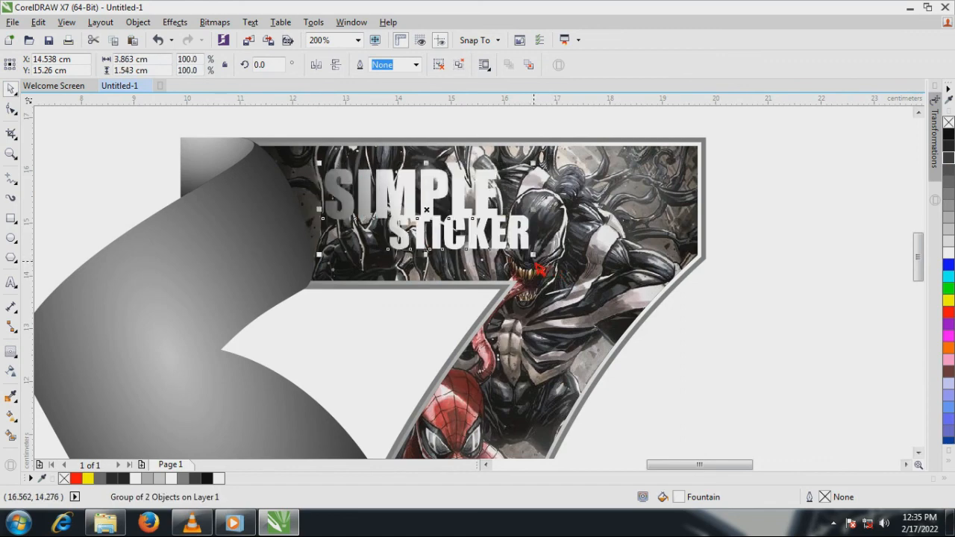
pyautogui.scroll(-2, 552, 261)
pyautogui.click(601, 252)
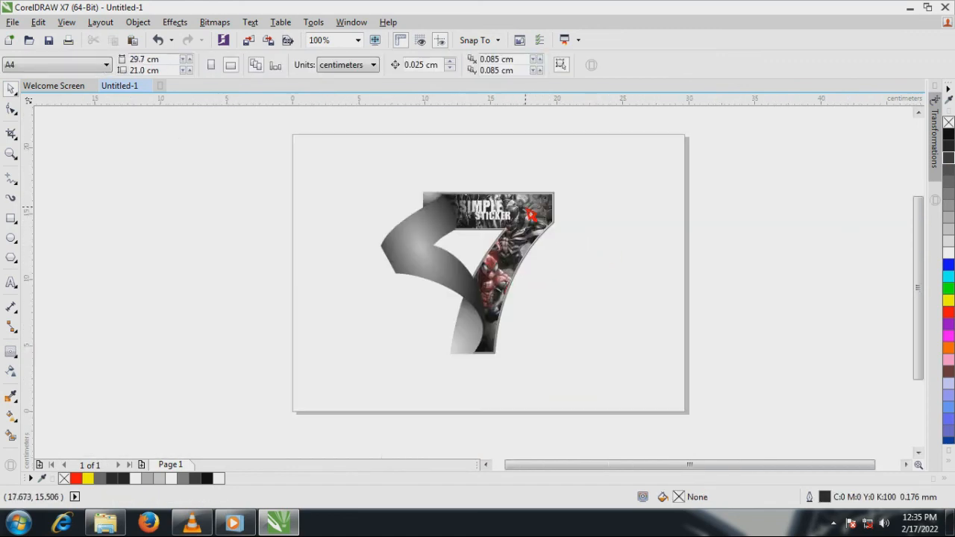
# Edit the 7's PowerClip contents, shift the comic picture about 0.53 cm to the right, and finish editing.
pyautogui.scroll(1, 528, 265)
pyautogui.click(525, 239)
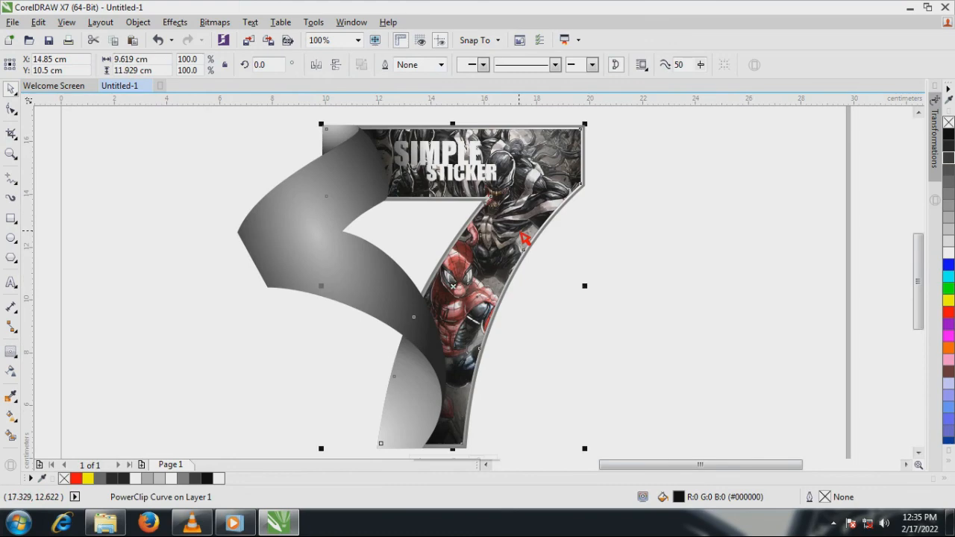
pyautogui.scroll(-3, 918, 295)
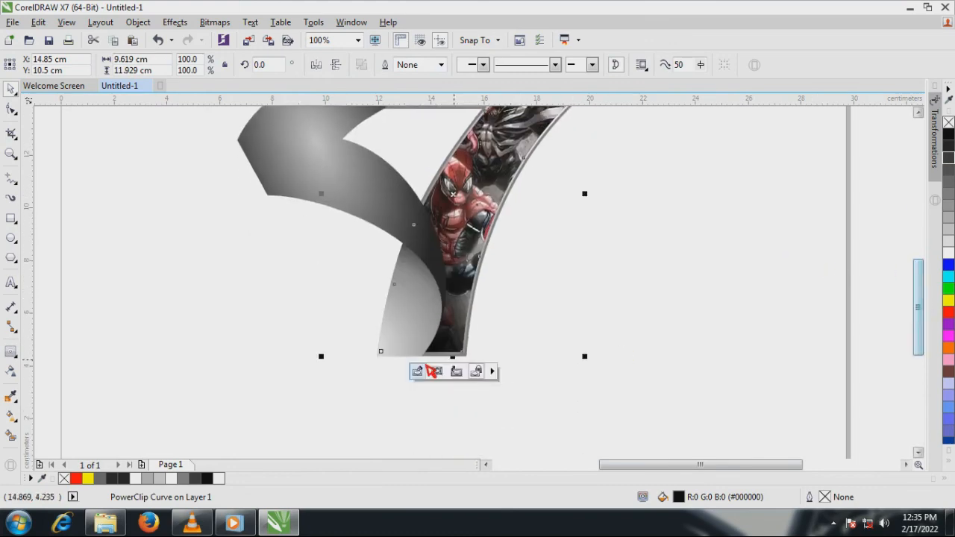
pyautogui.click(419, 373)
pyautogui.scroll(-1, 558, 410)
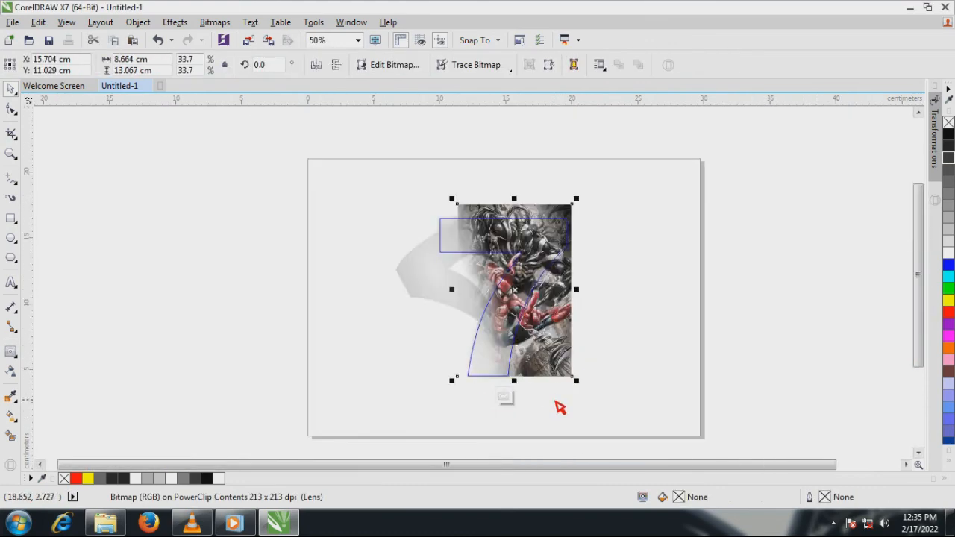
pyautogui.scroll(1, 556, 256)
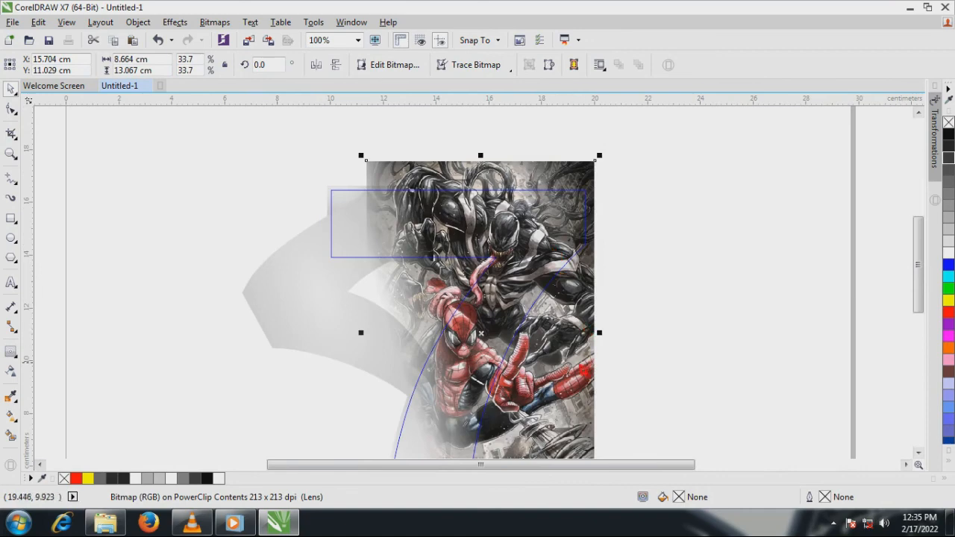
pyautogui.moveTo(578, 370); pyautogui.dragTo(591, 367)
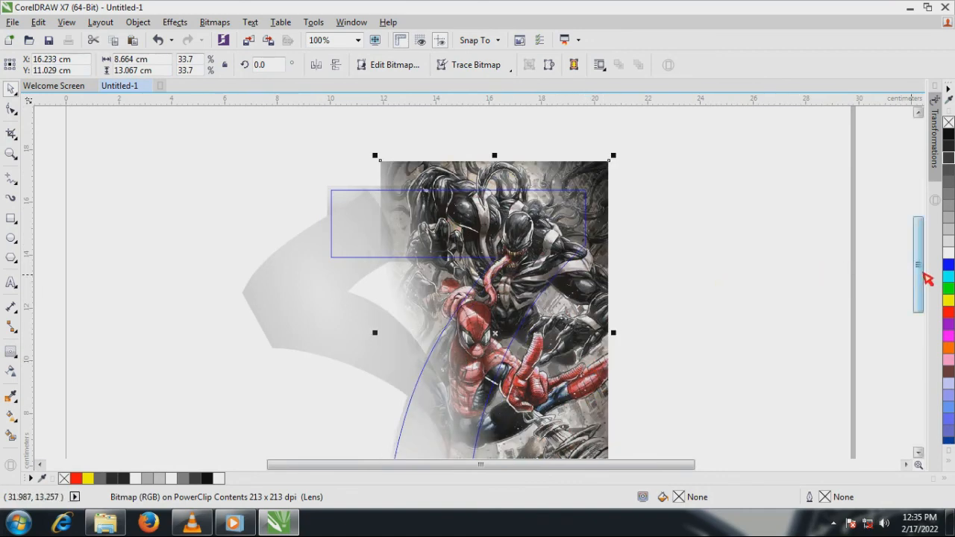
pyautogui.moveTo(922, 276); pyautogui.dragTo(924, 314)
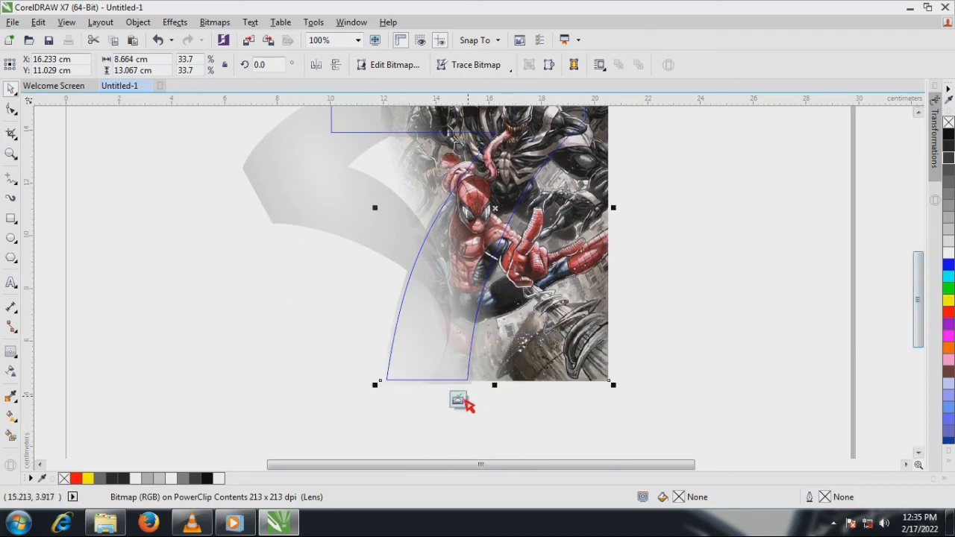
pyautogui.click(460, 406)
pyautogui.scroll(-1, 503, 428)
pyautogui.click(655, 314)
# Preview the whole number 7 sticker in full screen.
pyautogui.scroll(1, 502, 326)
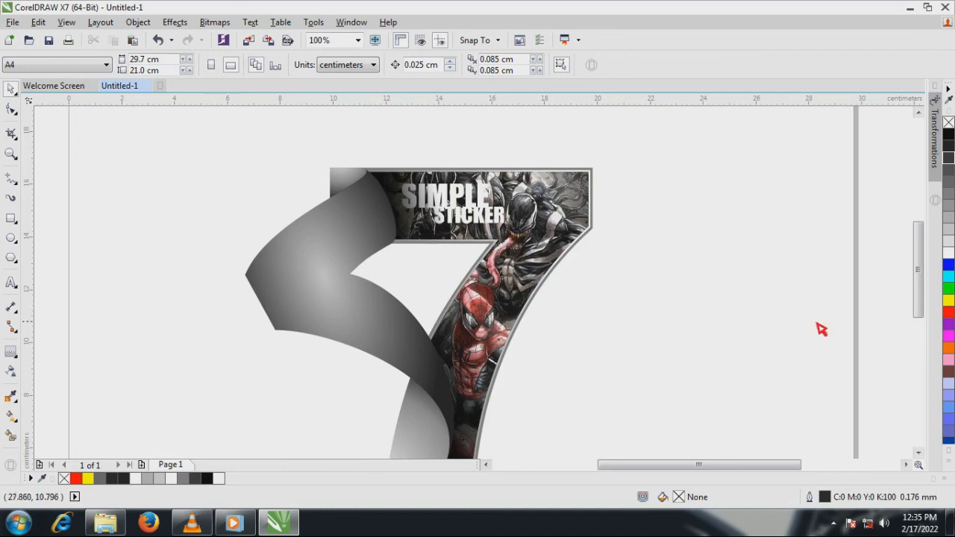
pyautogui.moveTo(918, 289); pyautogui.dragTo(917, 304)
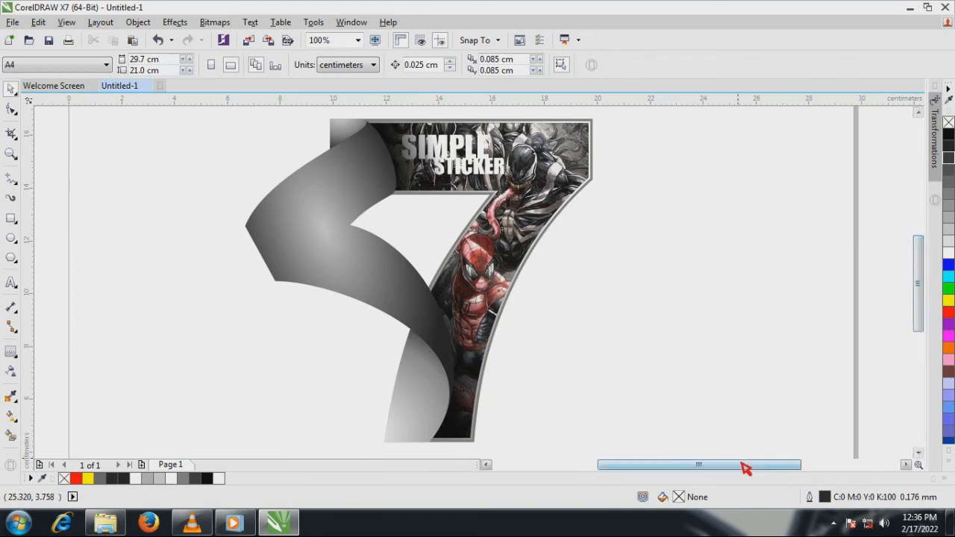
pyautogui.moveTo(744, 464); pyautogui.dragTo(738, 464)
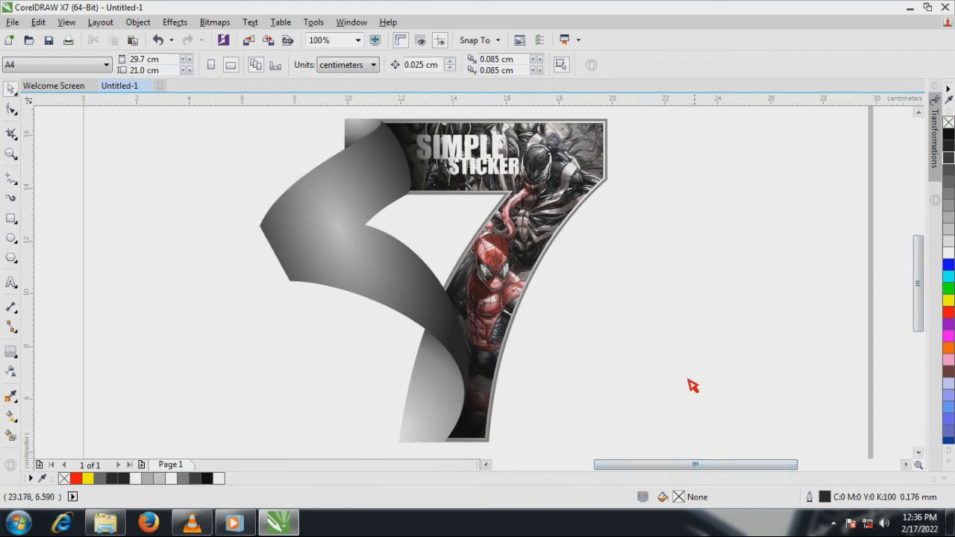
pyautogui.press('F9')
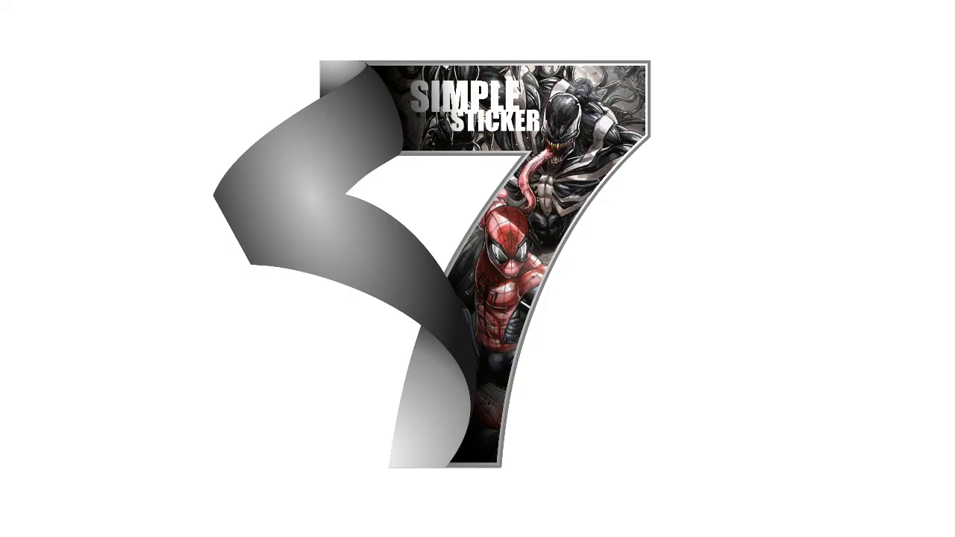